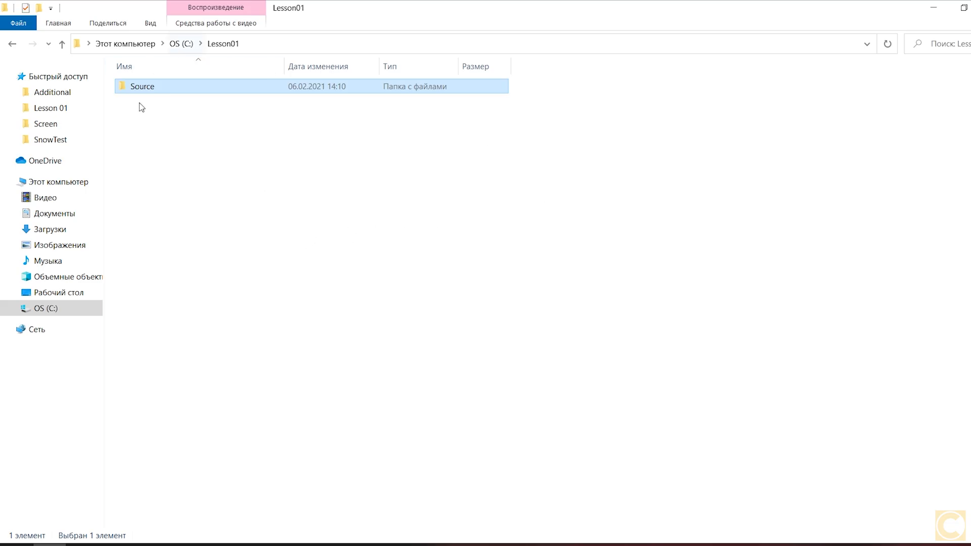
# Check the clips in the Source folder and create a new folder named APP beside it in Lesson01
pyautogui.doubleClick(144, 88)
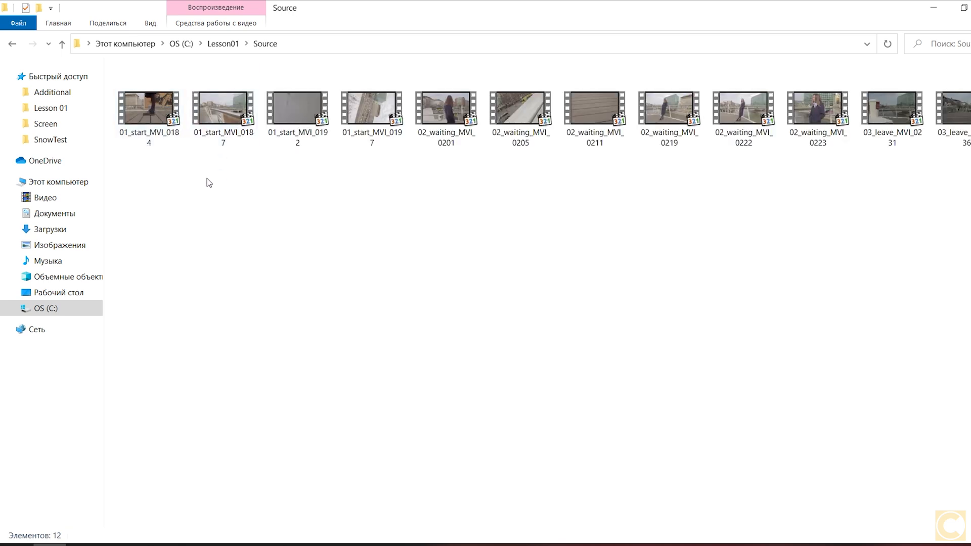
pyautogui.click(225, 43)
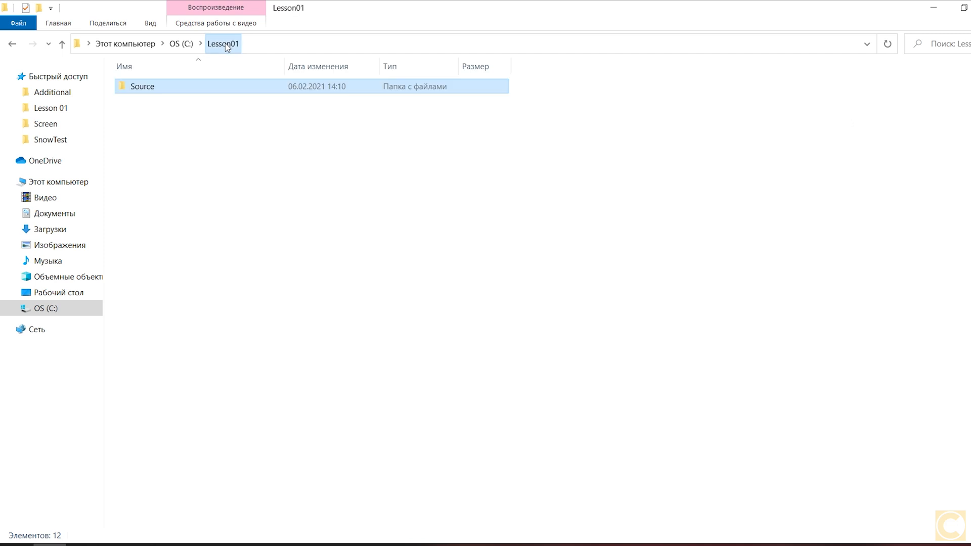
pyautogui.rightClick(187, 116)
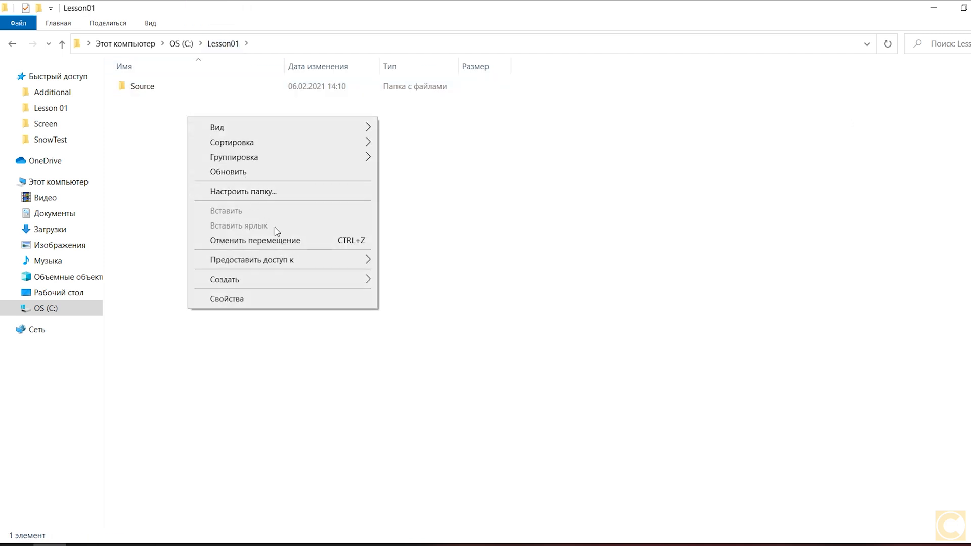
pyautogui.moveTo(361, 279)
pyautogui.click(401, 280)
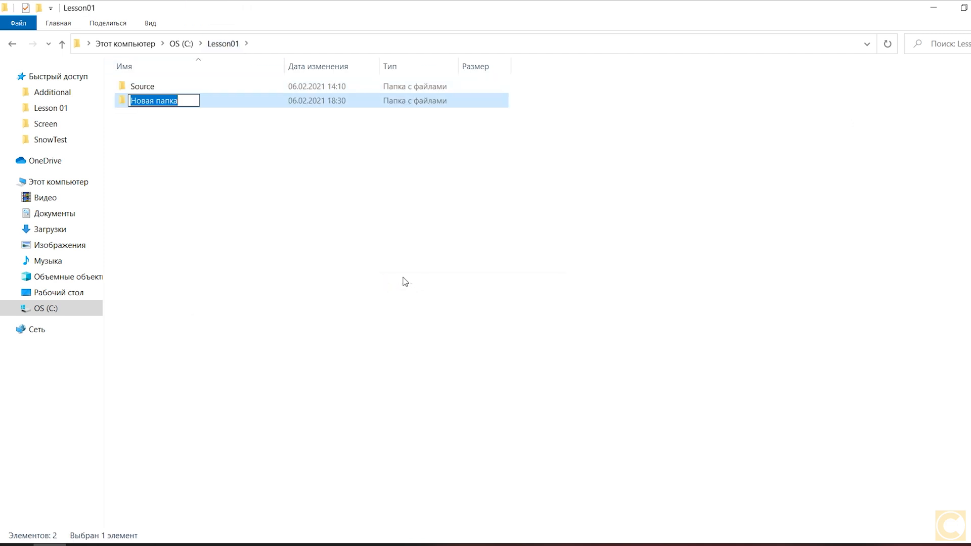
pyautogui.write('APP')
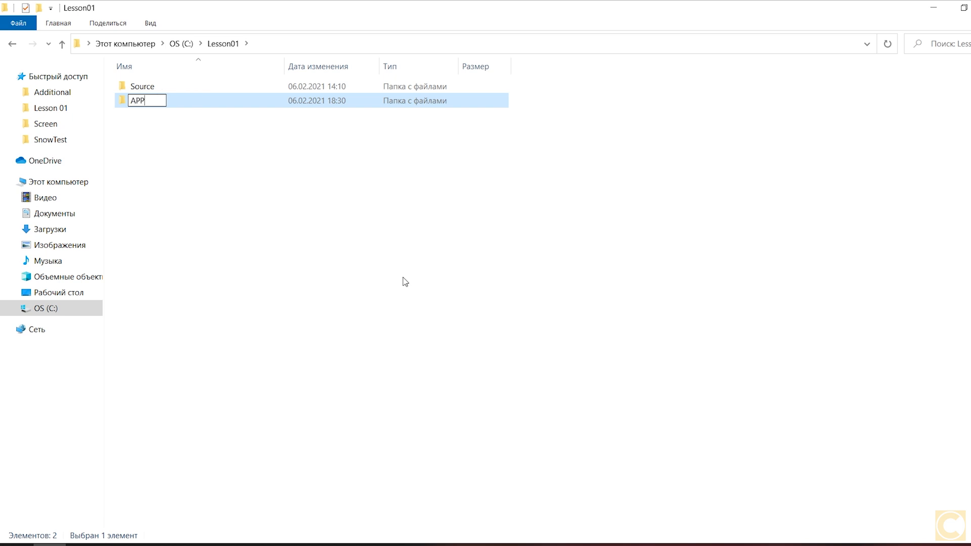
pyautogui.press('Return')
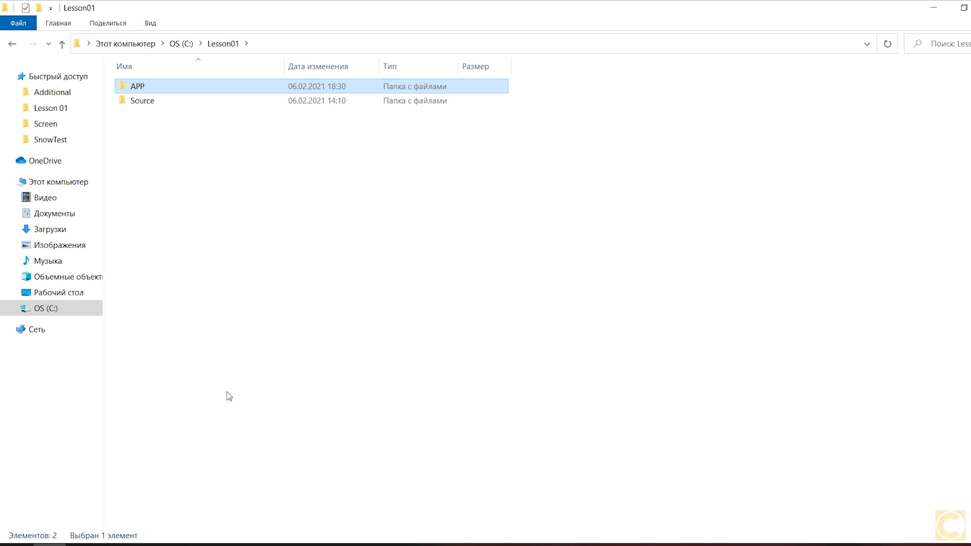
# Switch to Adobe Premiere Pro 2020 and create a new project named Lesson01, stored in C:\Lesson01\APP
pyautogui.press('super')
pyautogui.click(128, 188)
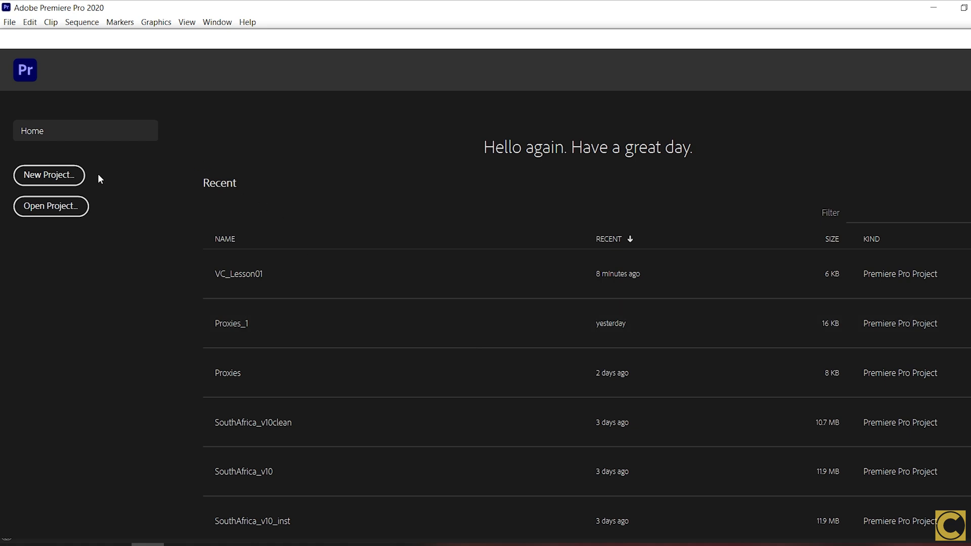
pyautogui.click(74, 175)
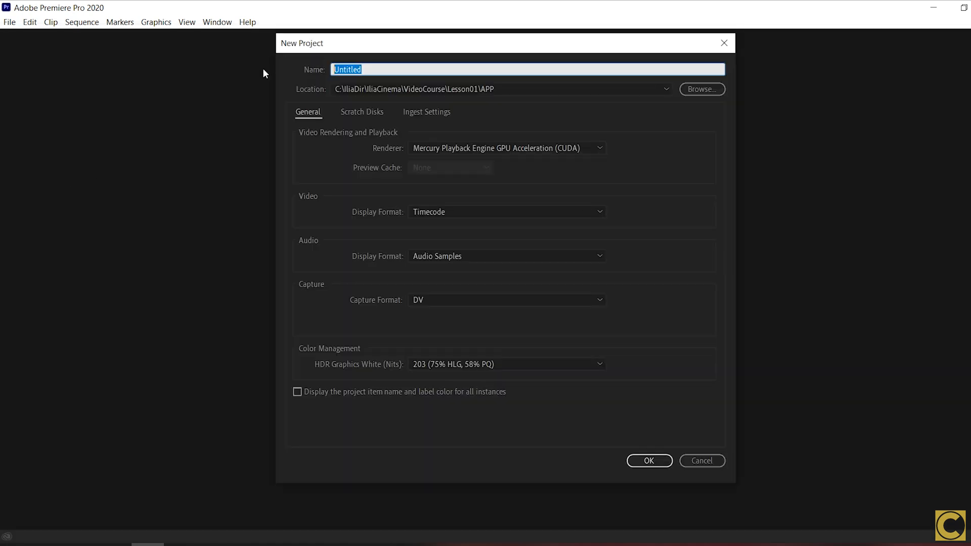
pyautogui.write('Lesson01')
pyautogui.click(696, 87)
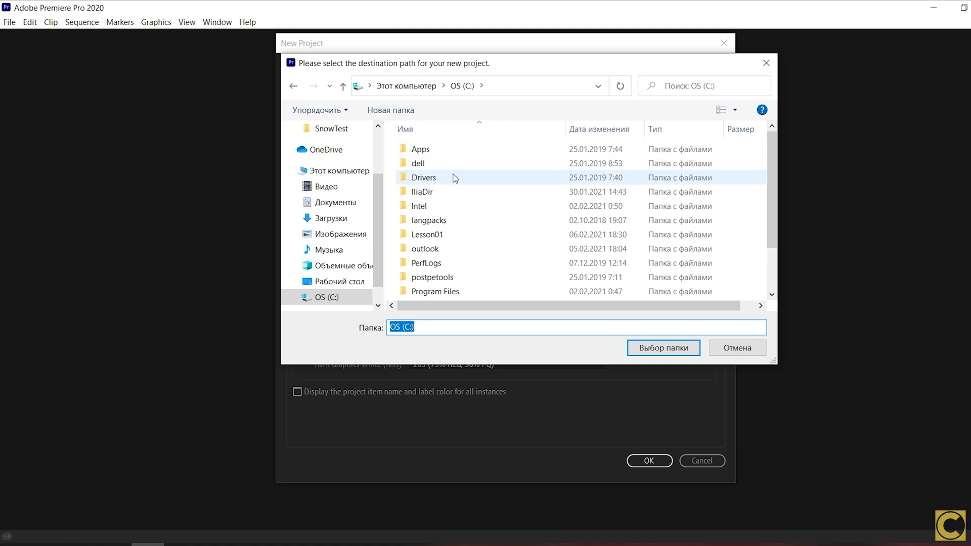
pyautogui.doubleClick(451, 234)
pyautogui.doubleClick(418, 149)
pyautogui.click(675, 347)
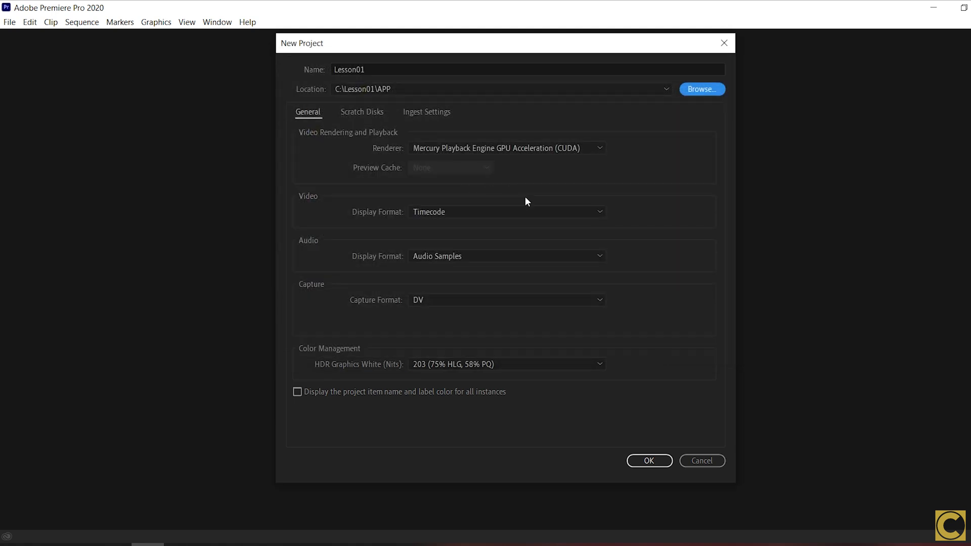
pyautogui.click(662, 461)
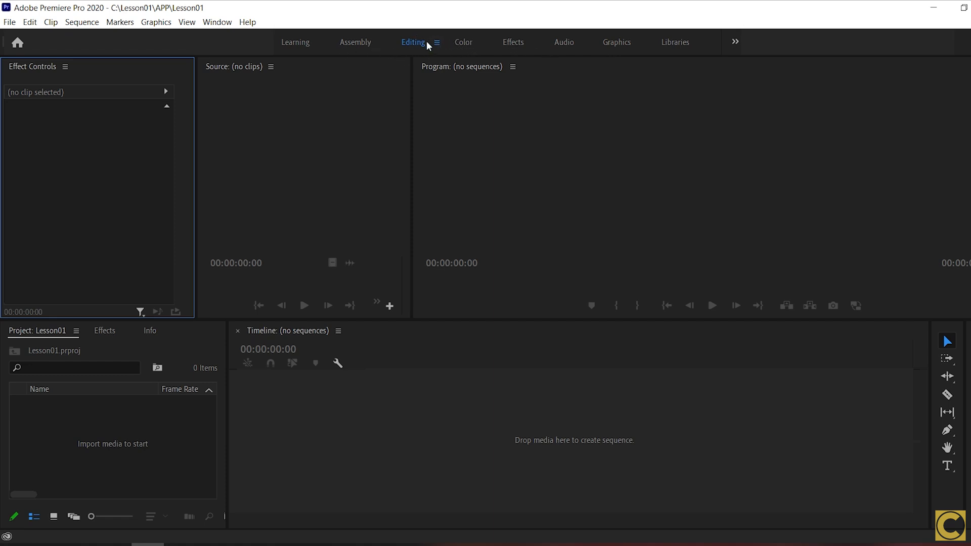
# Look at the Color and Audio workspace layouts and return to the Editing workspace
pyautogui.click(463, 42)
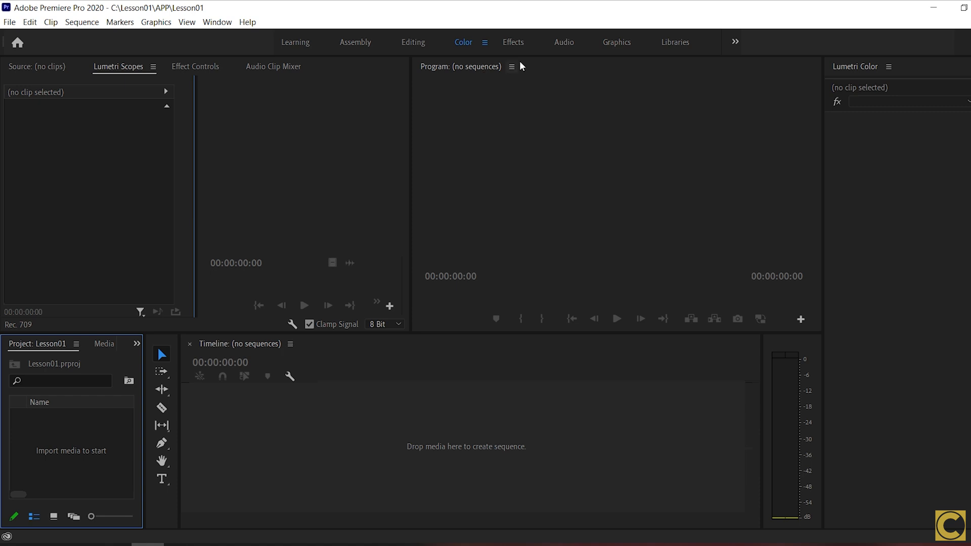
pyautogui.click(556, 48)
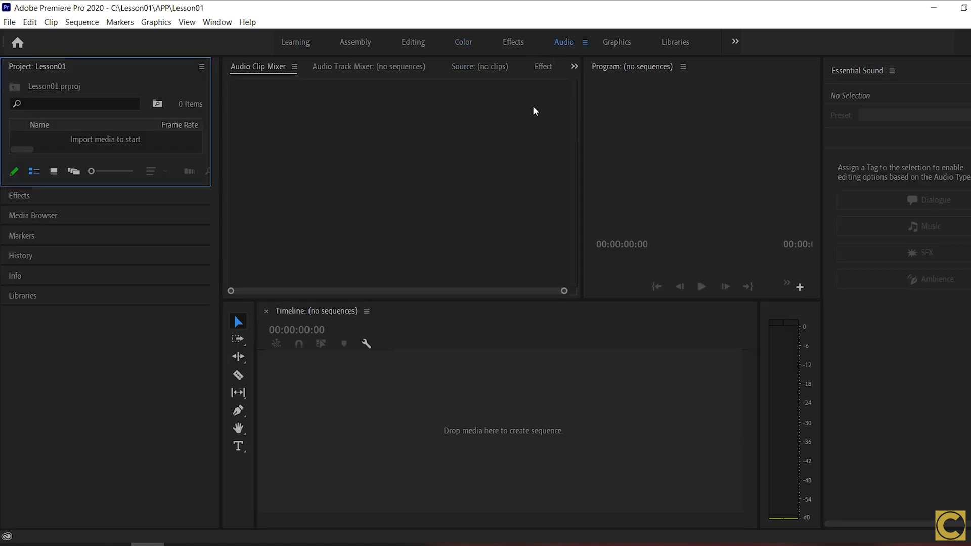
pyautogui.click(419, 41)
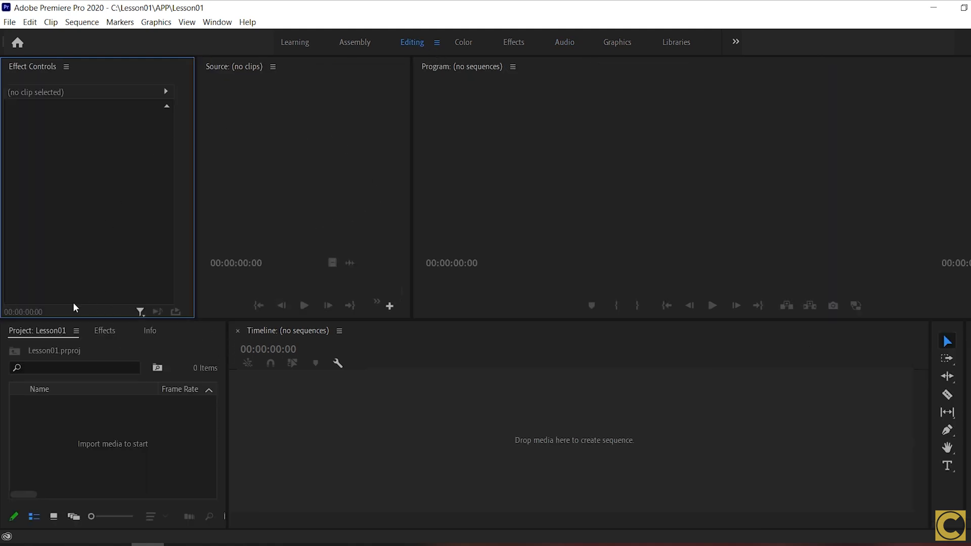
# Move the Project panel out of its group and dock it in the same group as Effect Controls
pyautogui.click(28, 332)
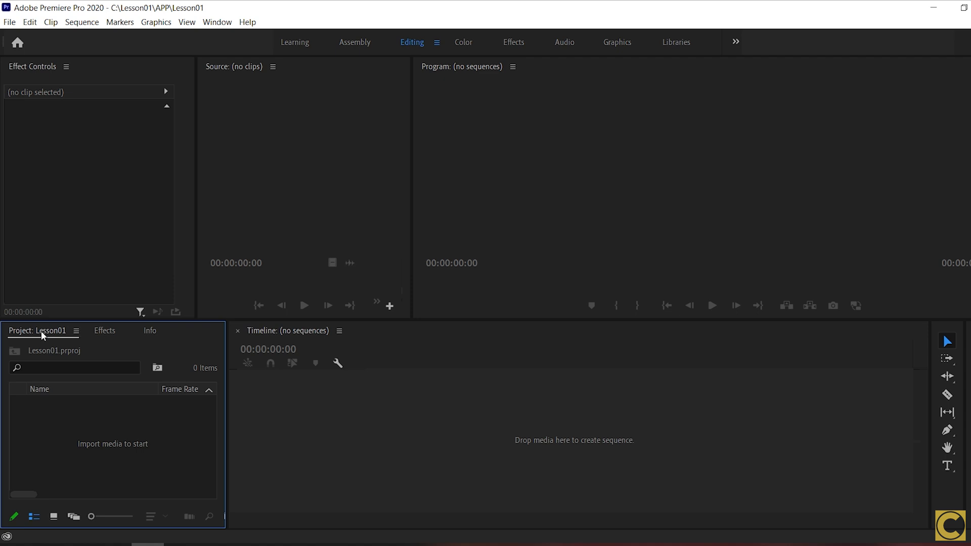
pyautogui.moveTo(41, 330); pyautogui.dragTo(431, 137)
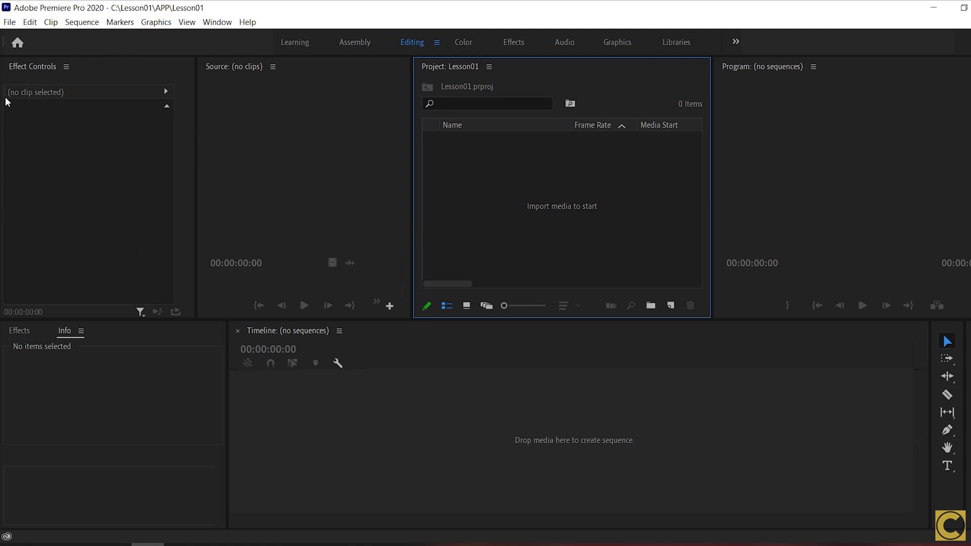
pyautogui.moveTo(468, 65); pyautogui.dragTo(52, 77)
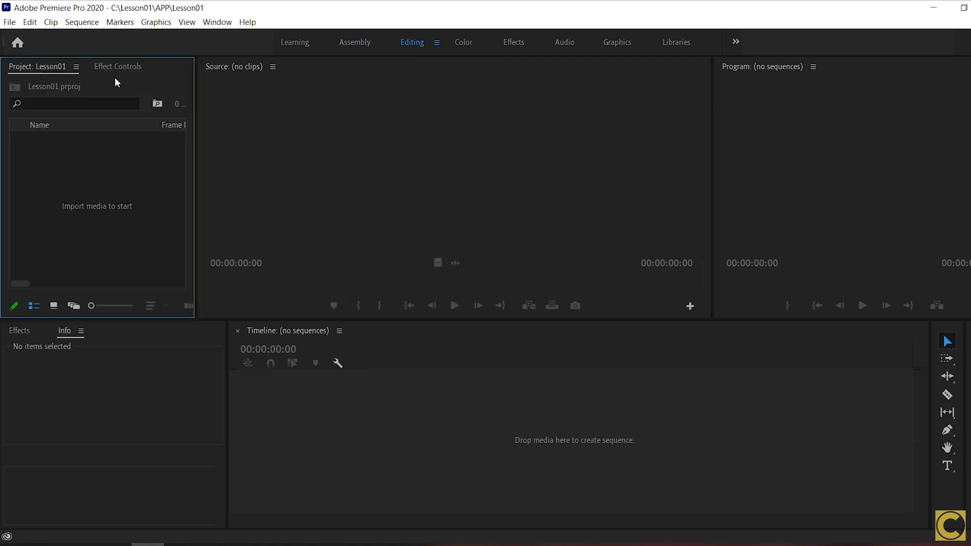
# Compare the grouped Effect Controls and Project panels by bringing each to the front, ending on Project
pyautogui.click(114, 67)
pyautogui.click(38, 68)
pyautogui.click(122, 63)
pyautogui.click(47, 66)
# Close the Source Monitor and shift the divider so the Program Monitor takes most of the upper row
pyautogui.rightClick(218, 68)
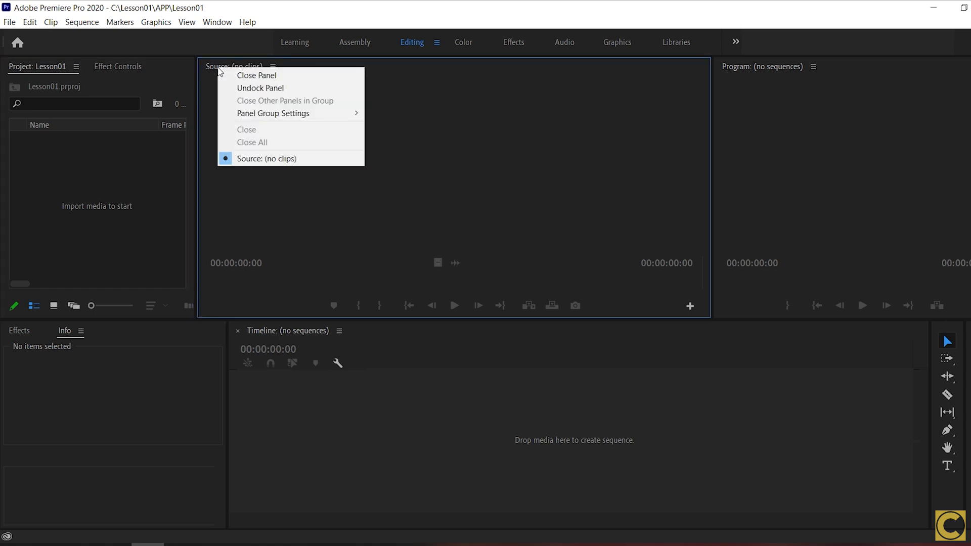
pyautogui.click(273, 80)
pyautogui.moveTo(713, 67); pyautogui.dragTo(280, 68)
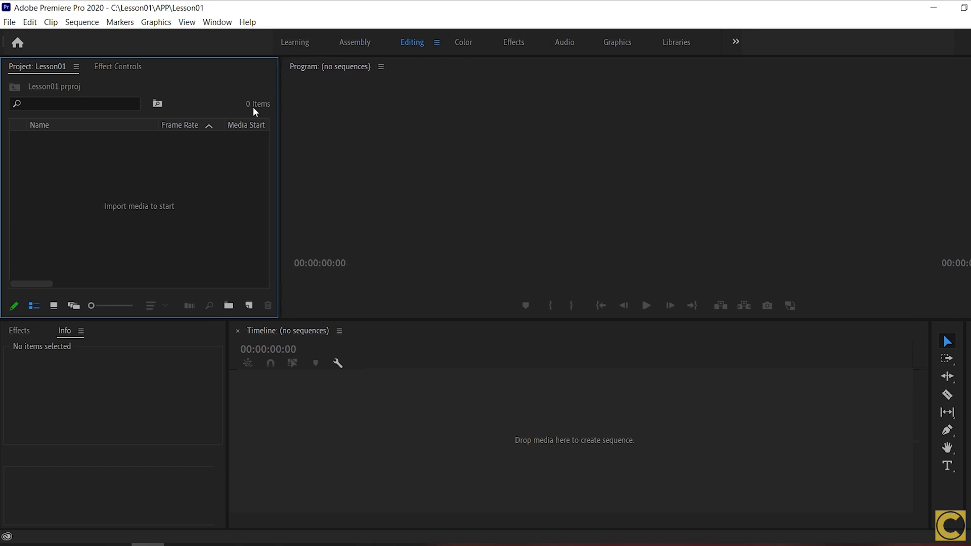
# Reopen the Source Monitor beside the Project panel and close it again
pyautogui.click(217, 22)
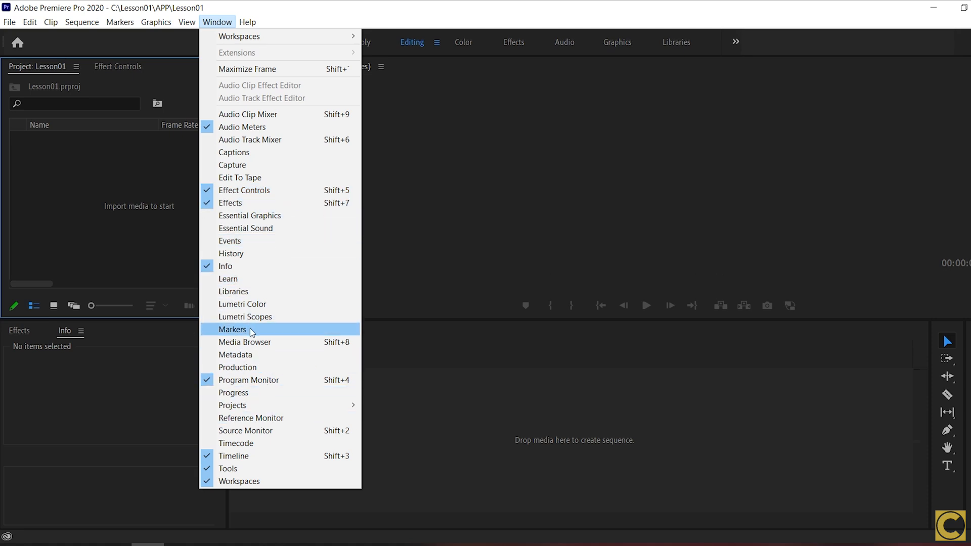
pyautogui.click(283, 432)
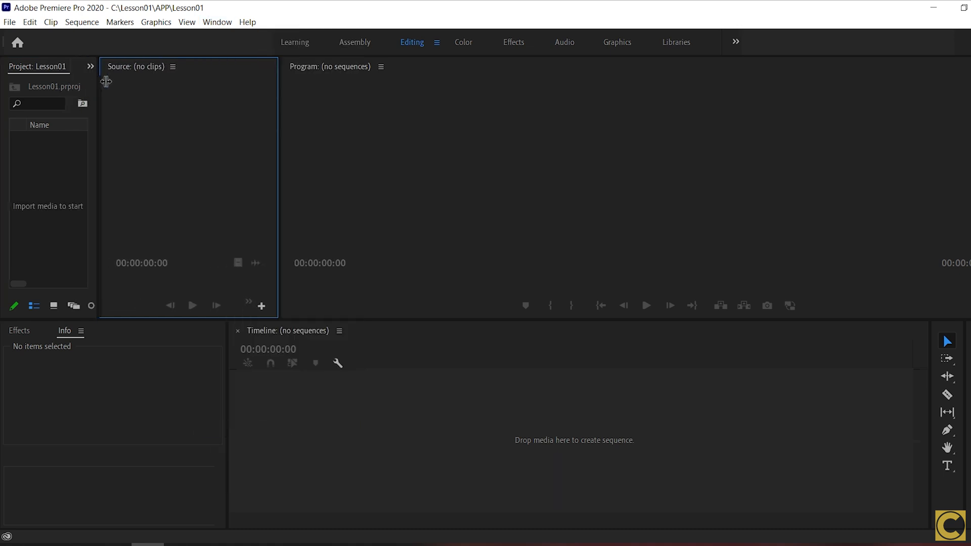
pyautogui.rightClick(147, 64)
pyautogui.click(172, 73)
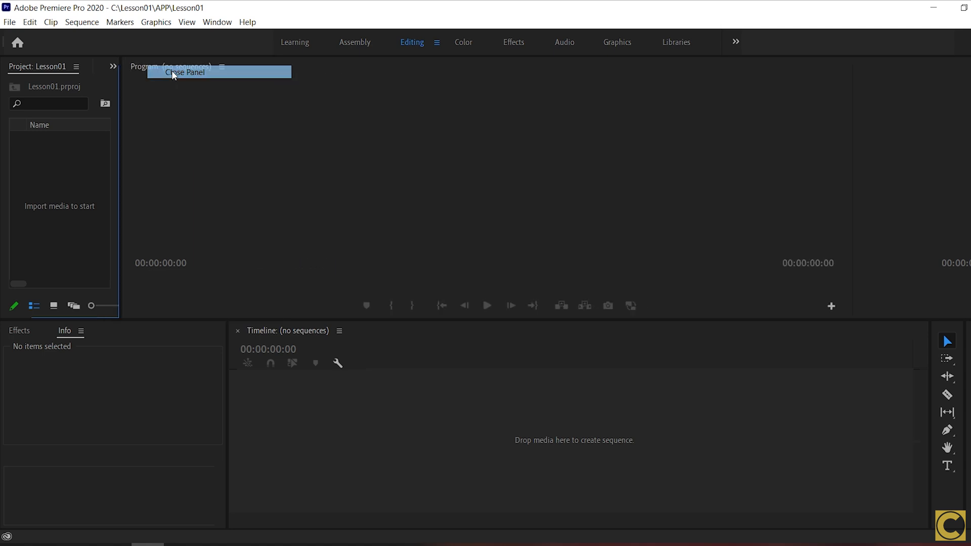
# Widen the Project panel against the Program Monitor and close the Workspaces bar
pyautogui.moveTo(126, 114); pyautogui.dragTo(263, 114)
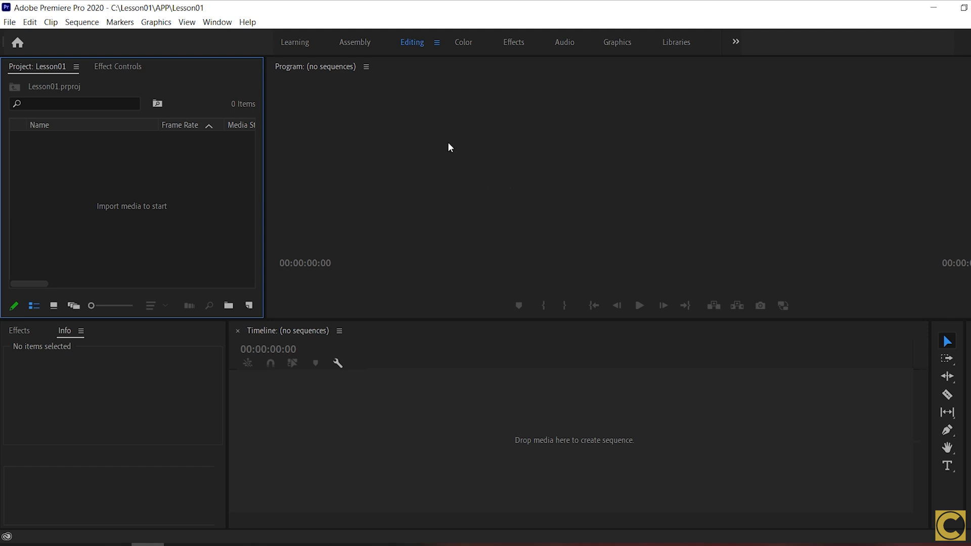
pyautogui.rightClick(197, 42)
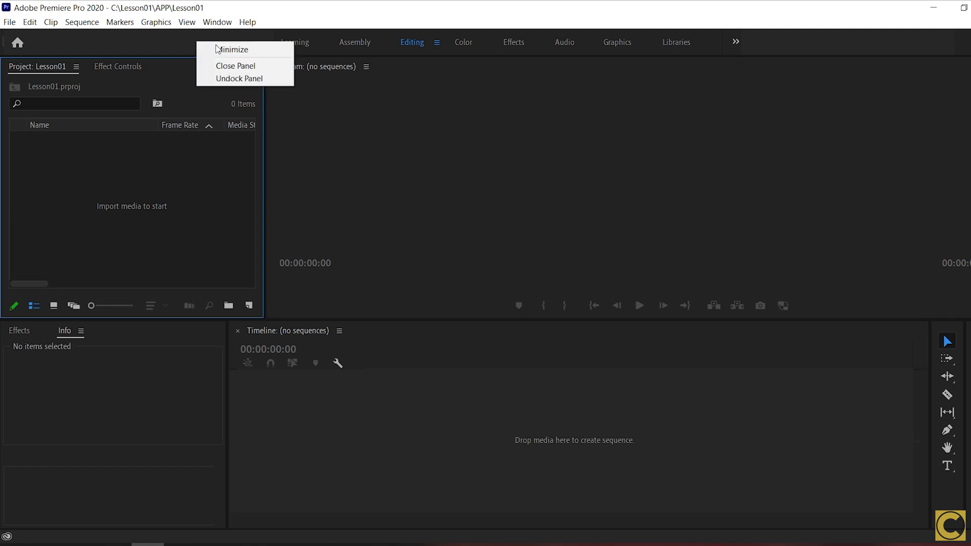
pyautogui.click(247, 67)
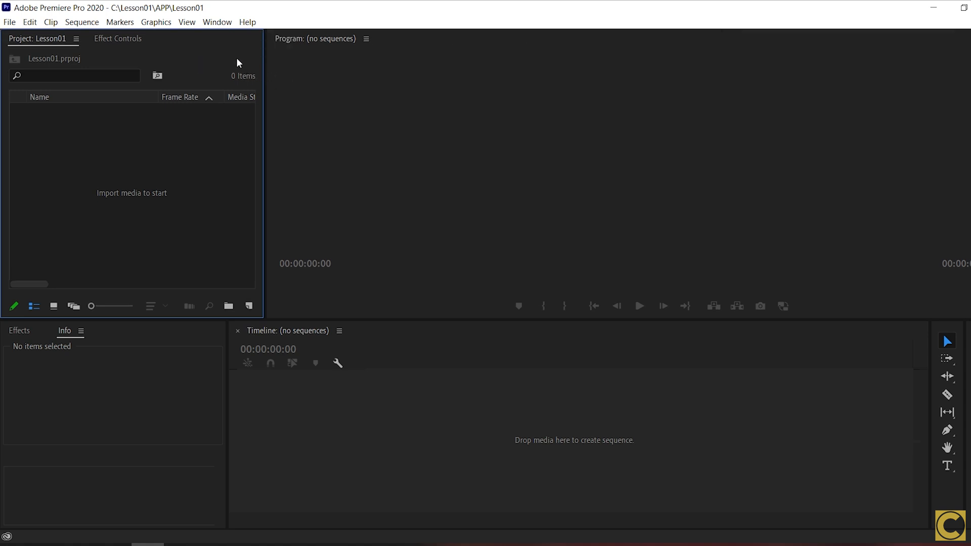
# Review the list of available workspaces without switching to another one
pyautogui.click(227, 24)
pyautogui.moveTo(263, 36)
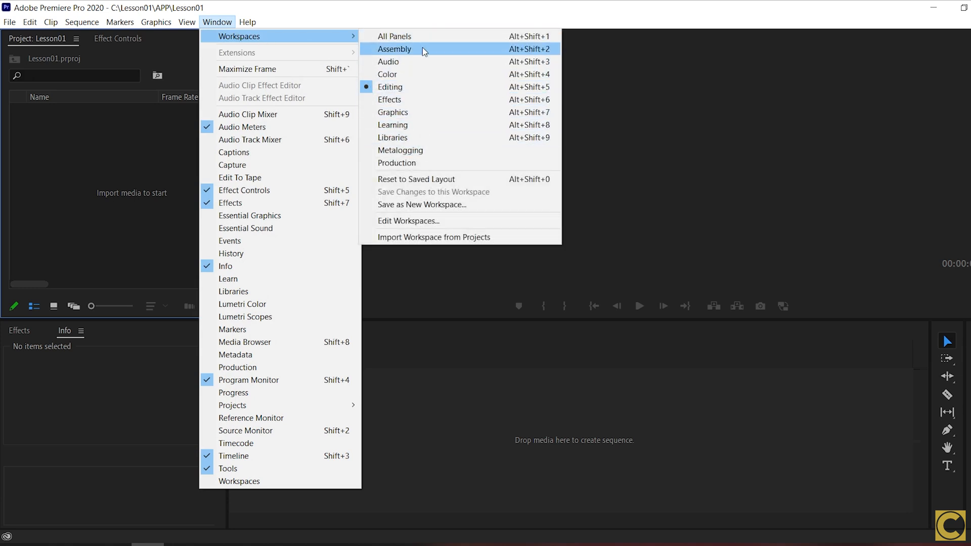
pyautogui.click(507, 5)
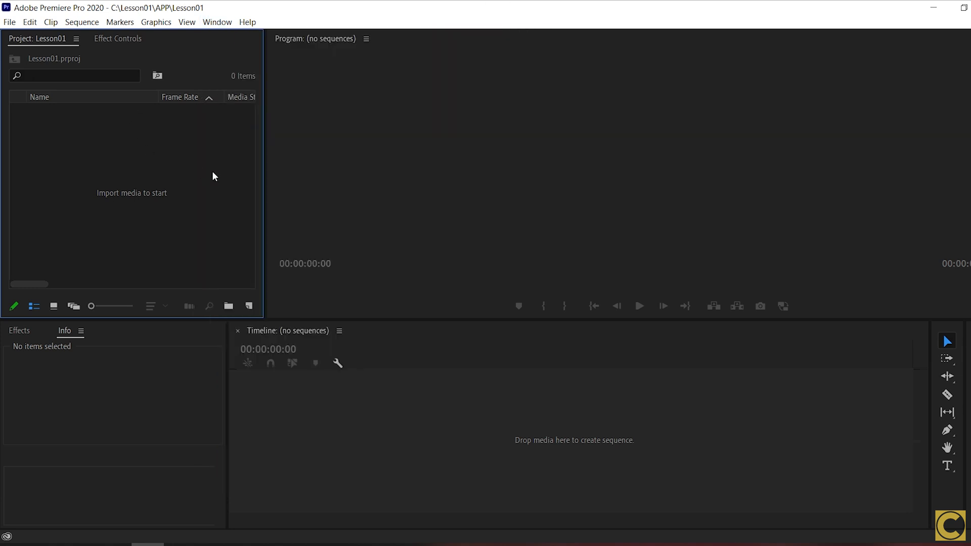
# Widen the Project panel further and slightly narrow the Effects and Info group beside the Timeline
pyautogui.moveTo(264, 143); pyautogui.dragTo(341, 141)
pyautogui.moveTo(226, 334)
pyautogui.mouseDown()
pyautogui.moveTo(192, 333)
pyautogui.moveTo(220, 334)
pyautogui.mouseUp()
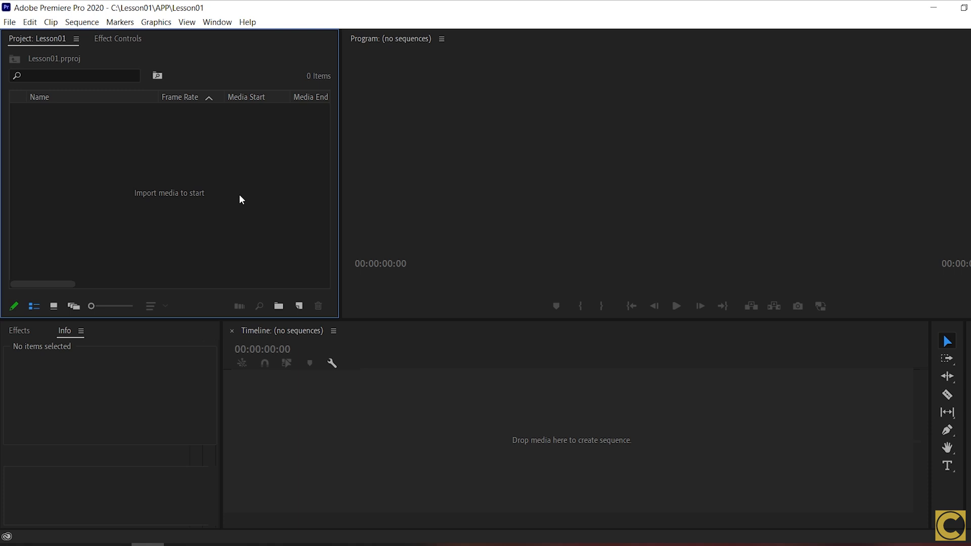
# Examine the options for saving a new workspace and resetting to the saved layout
pyautogui.click(217, 22)
pyautogui.moveTo(241, 39)
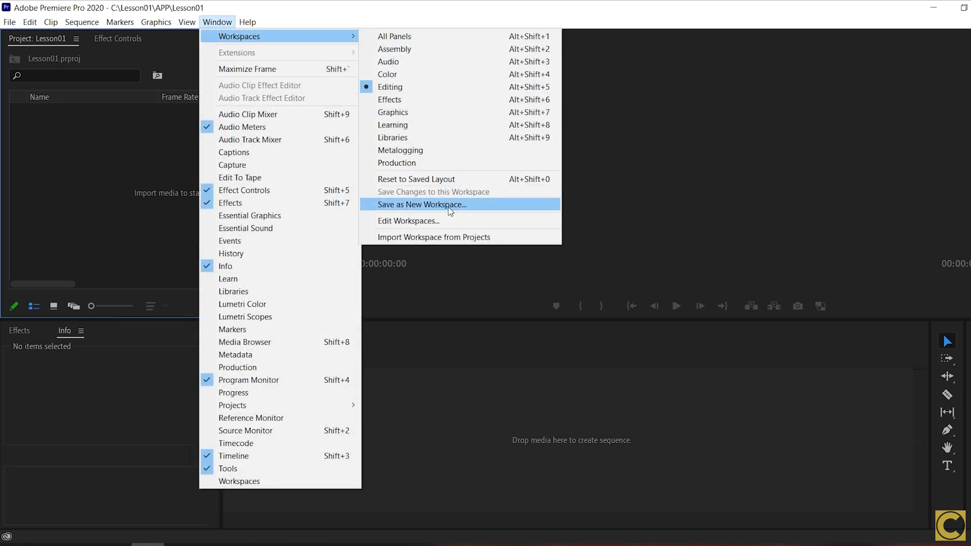
pyautogui.click(443, 179)
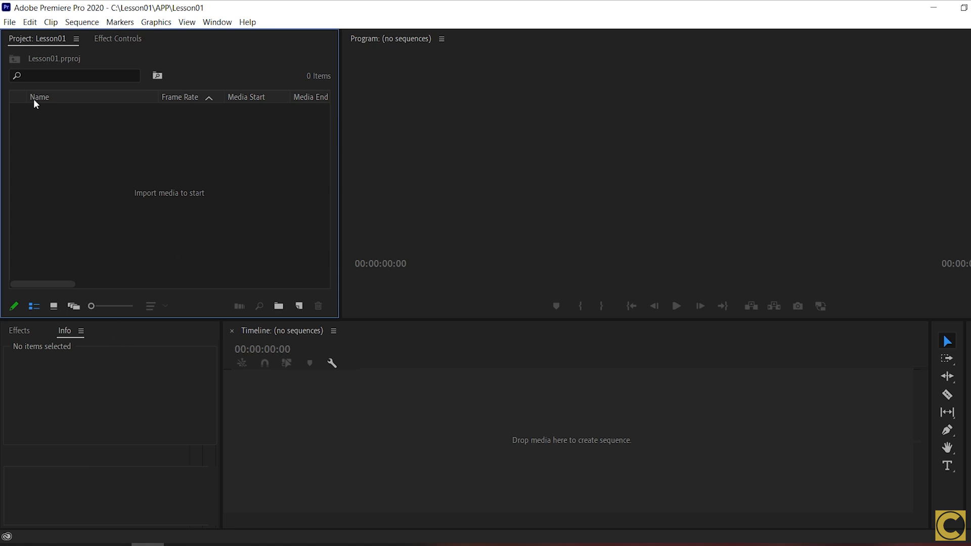
pyautogui.click(9, 22)
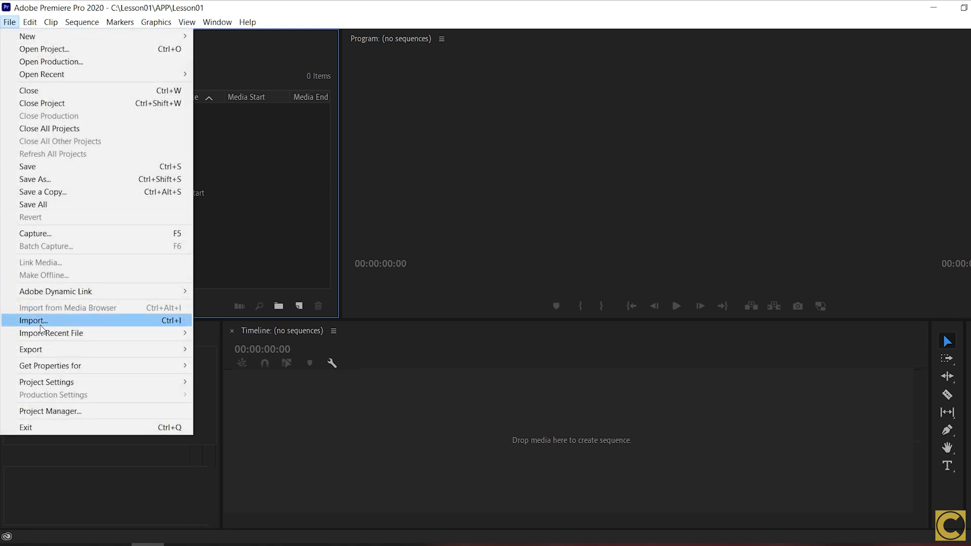
pyautogui.click(53, 321)
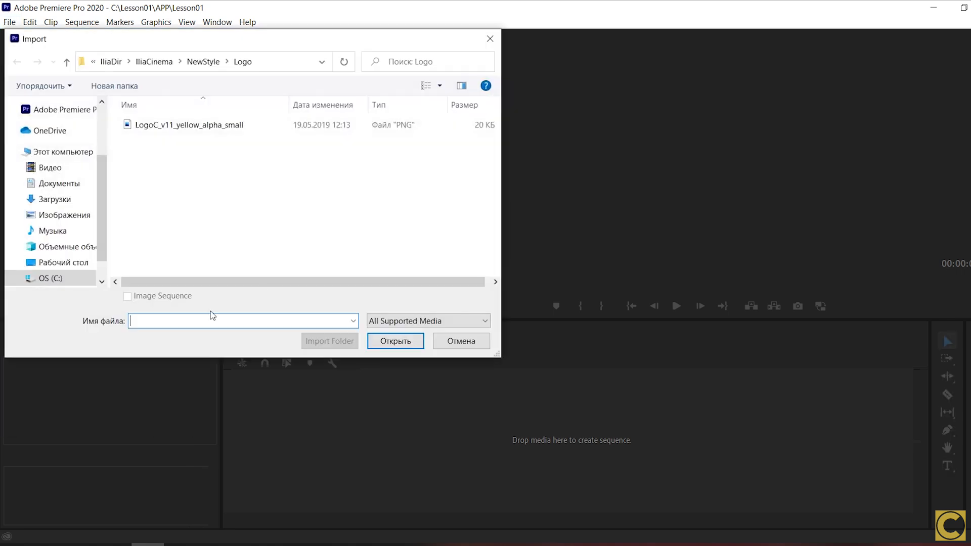
pyautogui.moveTo(162, 40); pyautogui.dragTo(302, 89)
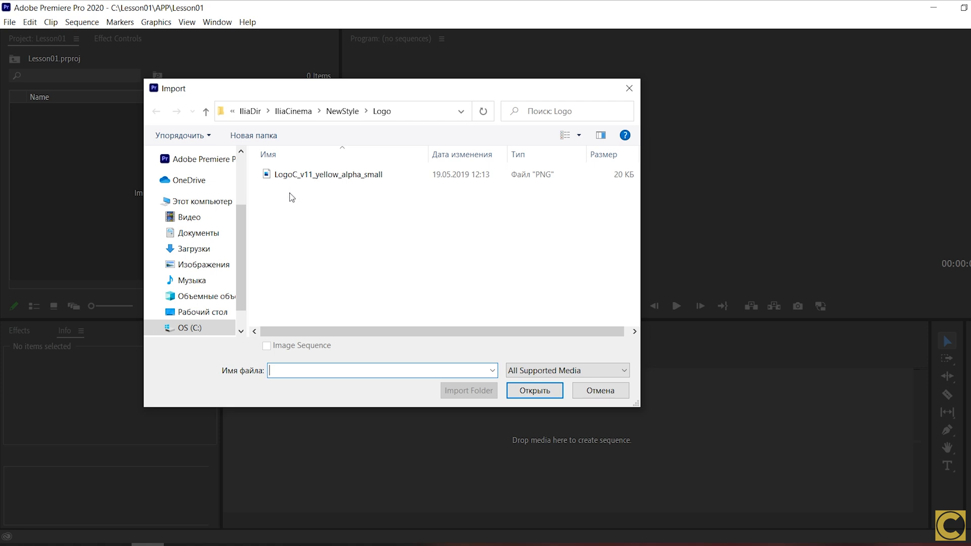
pyautogui.click(601, 390)
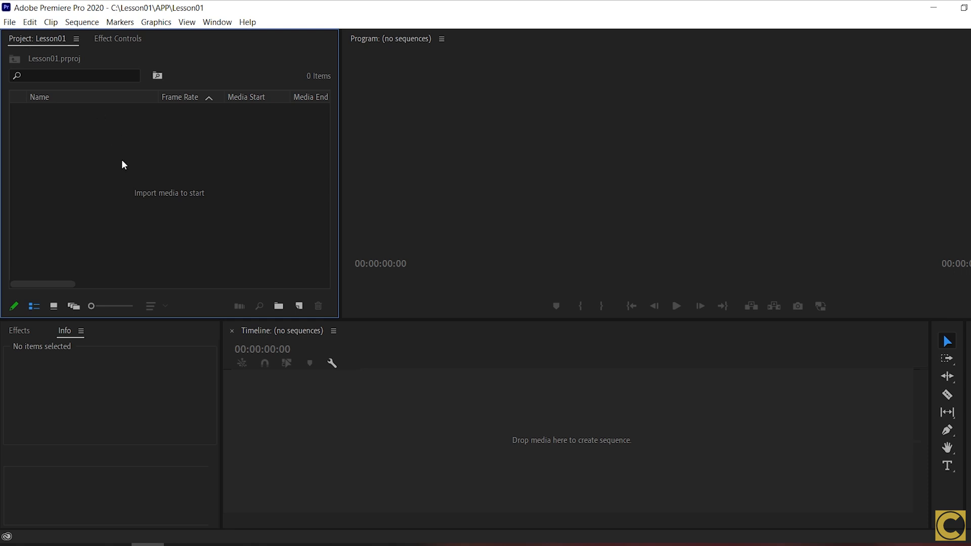
# Switch to File Explorer and import all the video clips from the Source folder of Lesson01 into the Premiere Pro project
pyautogui.doubleClick(116, 174)
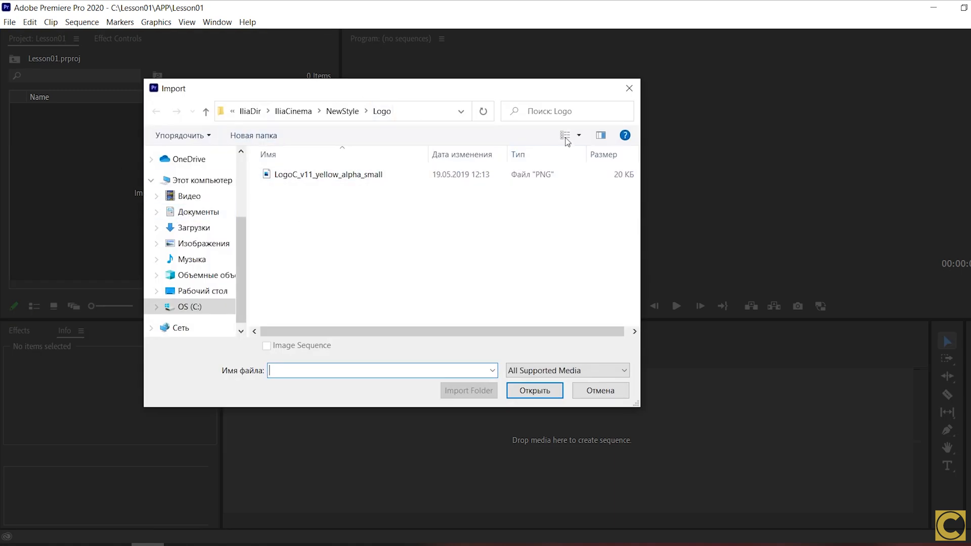
pyautogui.click(617, 395)
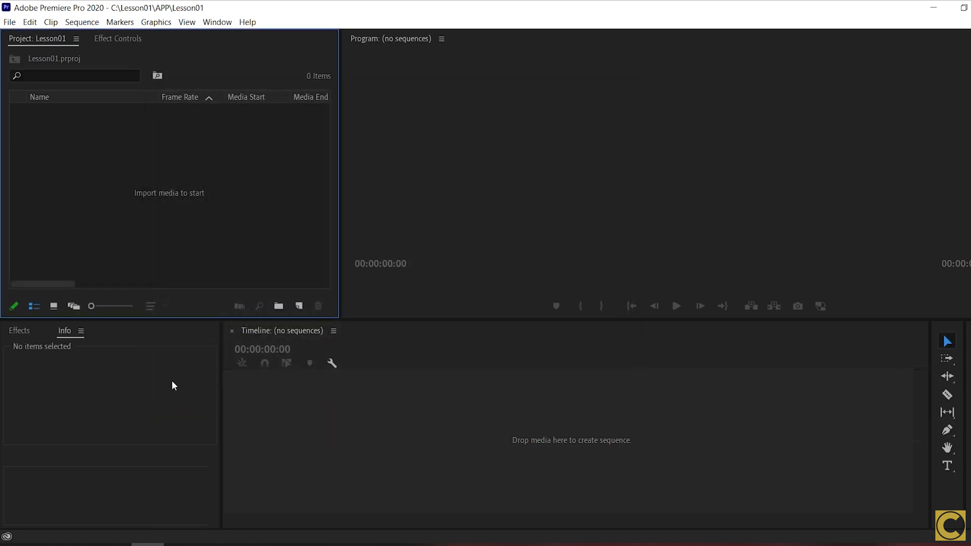
pyautogui.click(57, 544)
pyautogui.moveTo(494, 111); pyautogui.dragTo(521, 75)
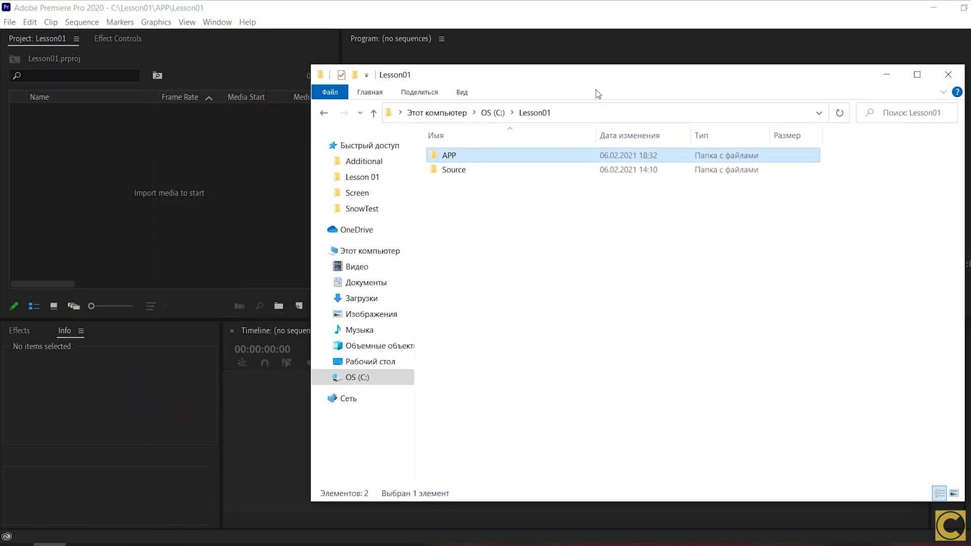
pyautogui.doubleClick(453, 171)
pyautogui.moveTo(466, 357); pyautogui.dragTo(950, 134)
pyautogui.moveTo(452, 174); pyautogui.dragTo(137, 156)
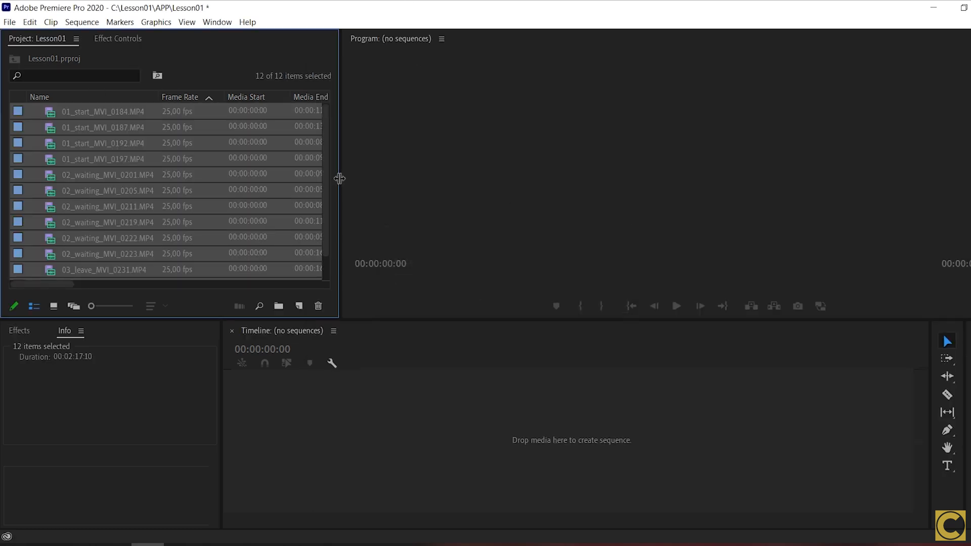
# Widen the Project panel against the Program Monitor, preview the clips in Icon View and return to List View
pyautogui.moveTo(340, 178); pyautogui.dragTo(460, 172)
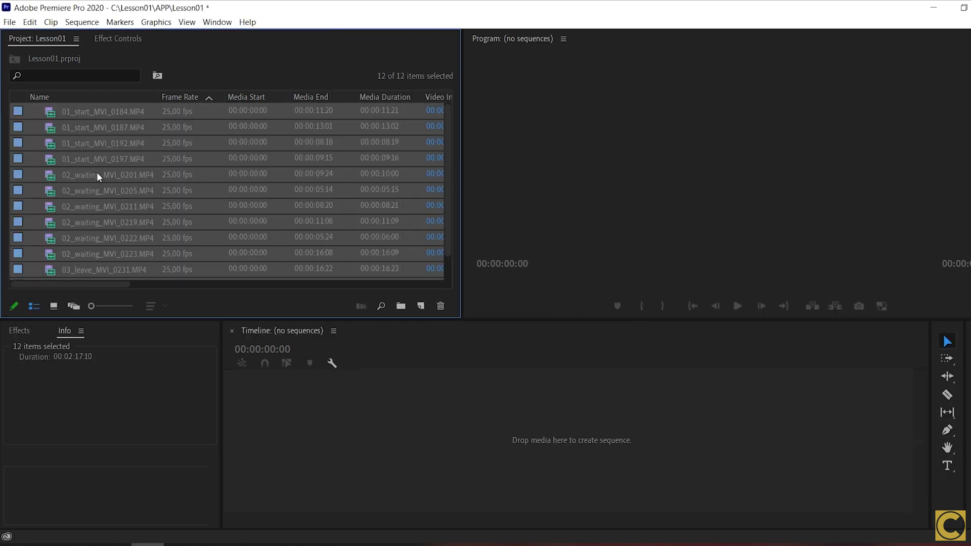
pyautogui.moveTo(98, 176)
pyautogui.click(53, 306)
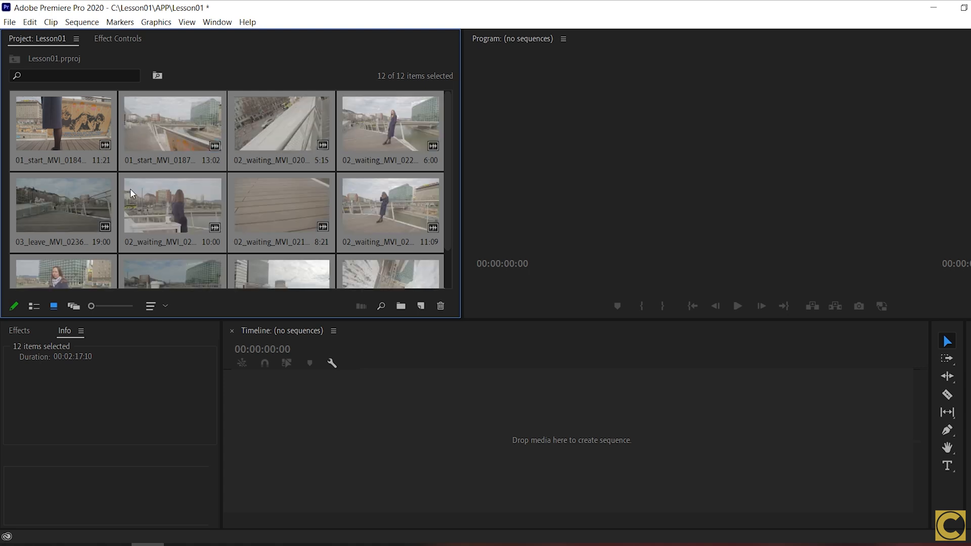
pyautogui.click(33, 306)
pyautogui.moveTo(104, 283); pyautogui.dragTo(37, 291)
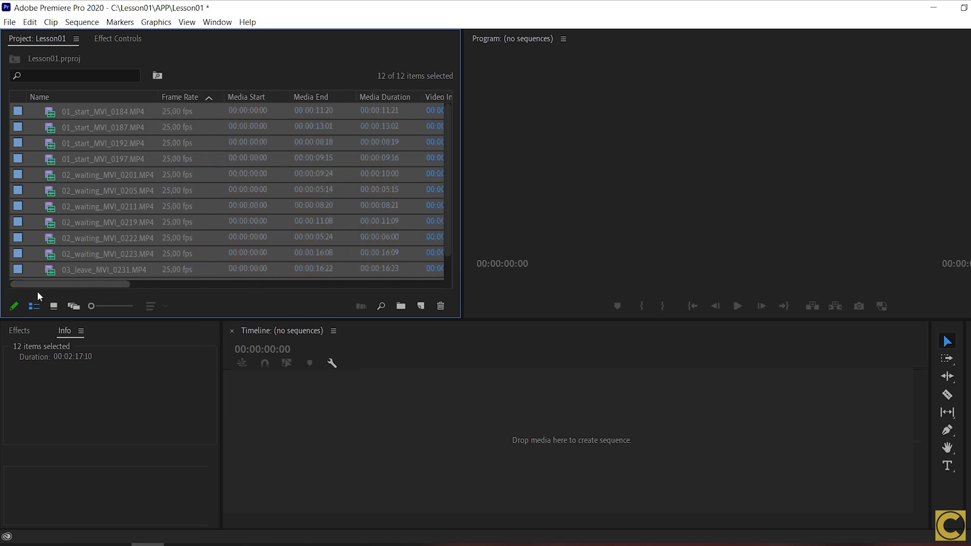
# Open the Metadata Display settings for the Project panel columns and deselect all optional Premiere Pro Project Metadata properties
pyautogui.click(180, 132)
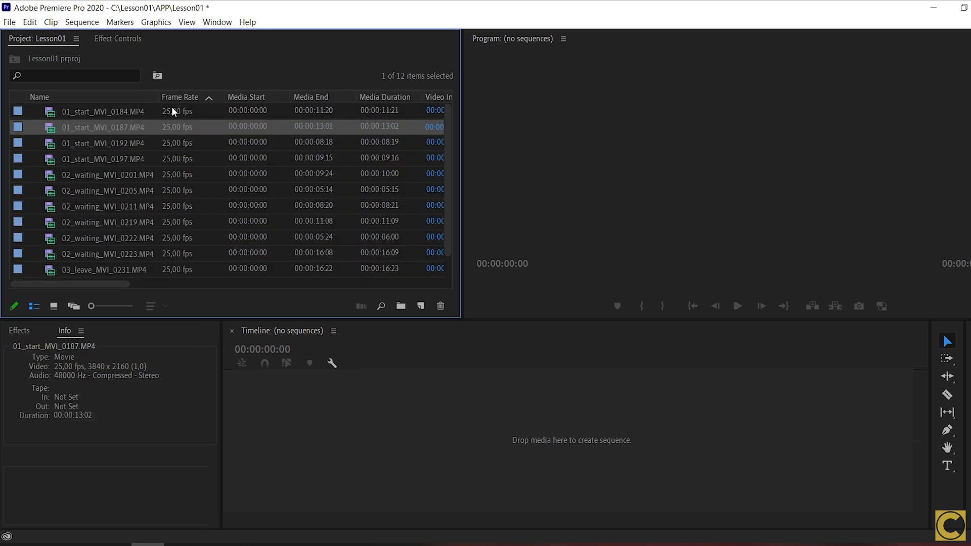
pyautogui.rightClick(245, 97)
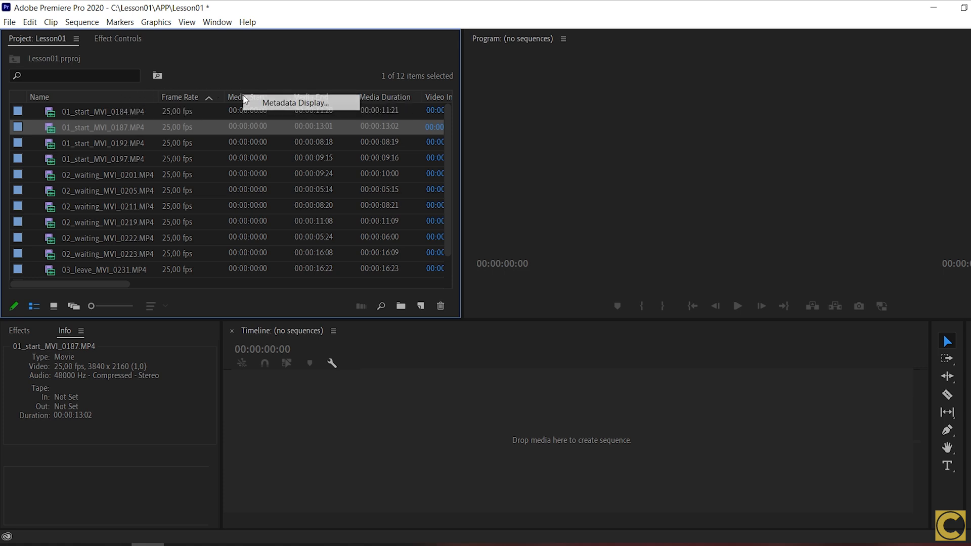
pyautogui.click(287, 104)
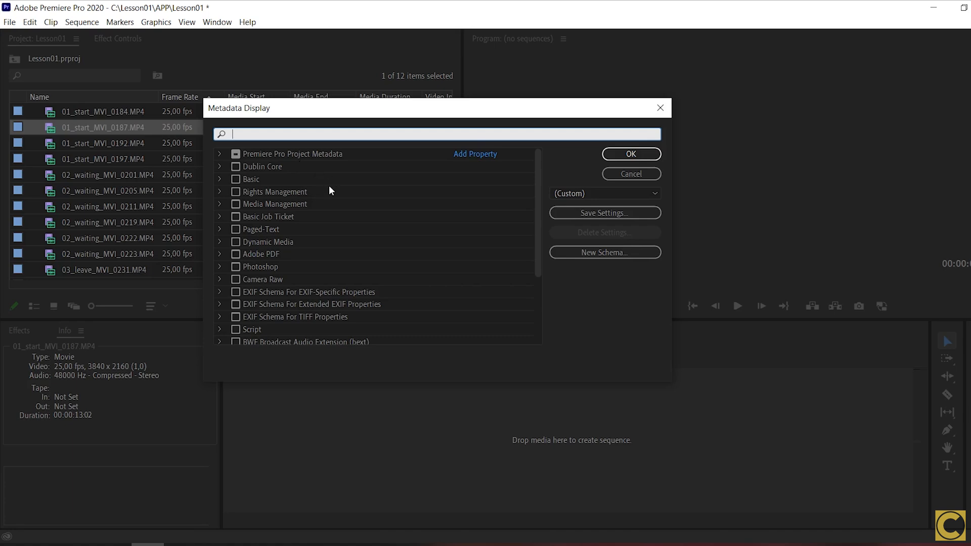
pyautogui.click(219, 155)
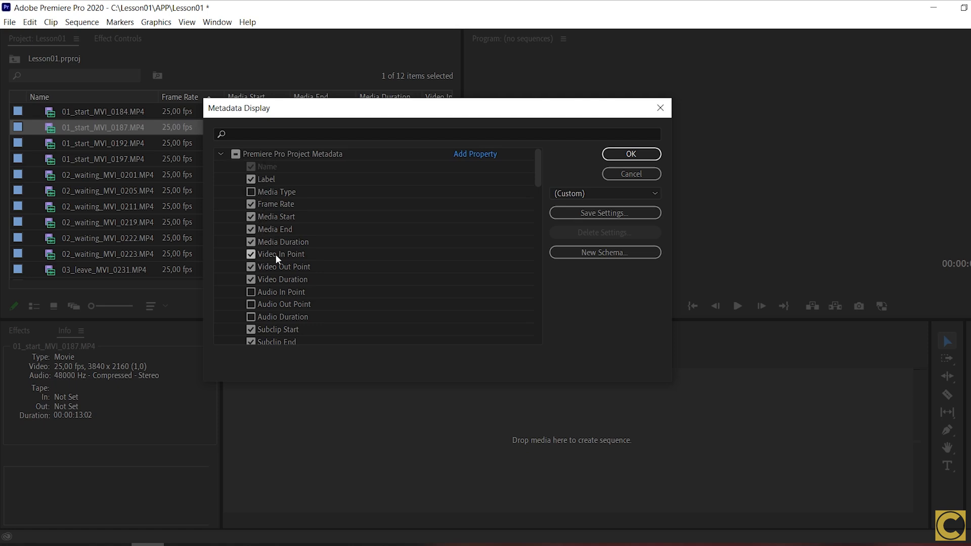
pyautogui.click(235, 154)
pyautogui.click(236, 153)
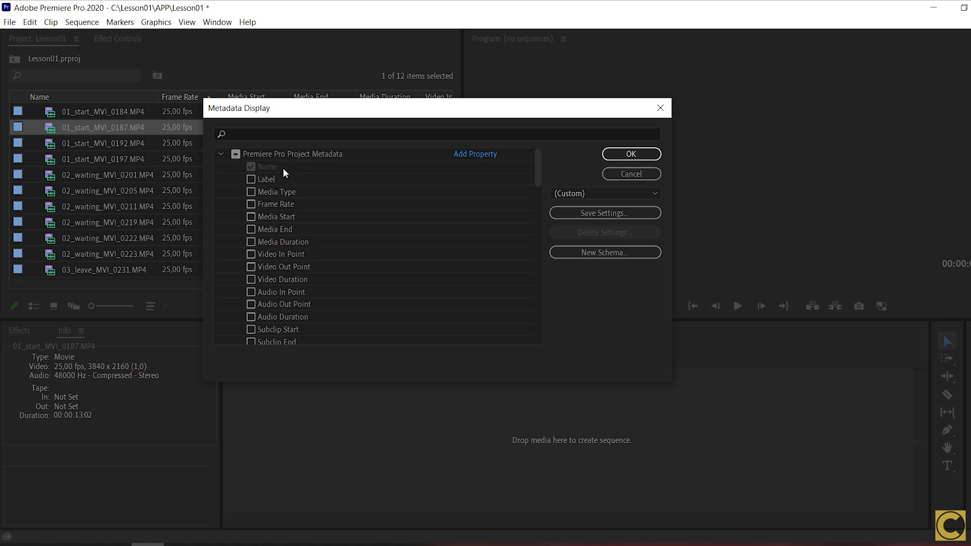
# Enable the Label, Frame Rate, Video Usage and Audio Usage properties and apply the metadata display settings
pyautogui.click(250, 178)
pyautogui.scroll(-4, 302, 228)
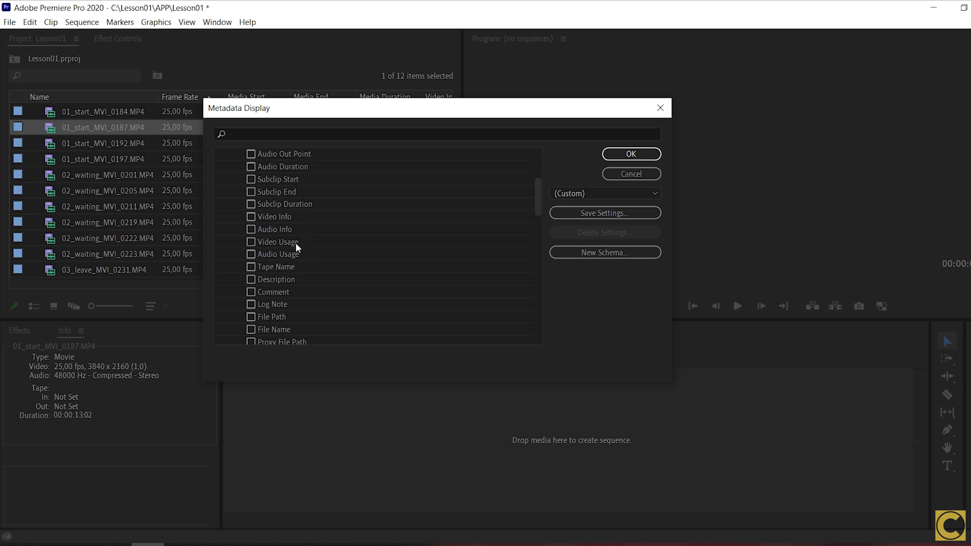
pyautogui.click(251, 254)
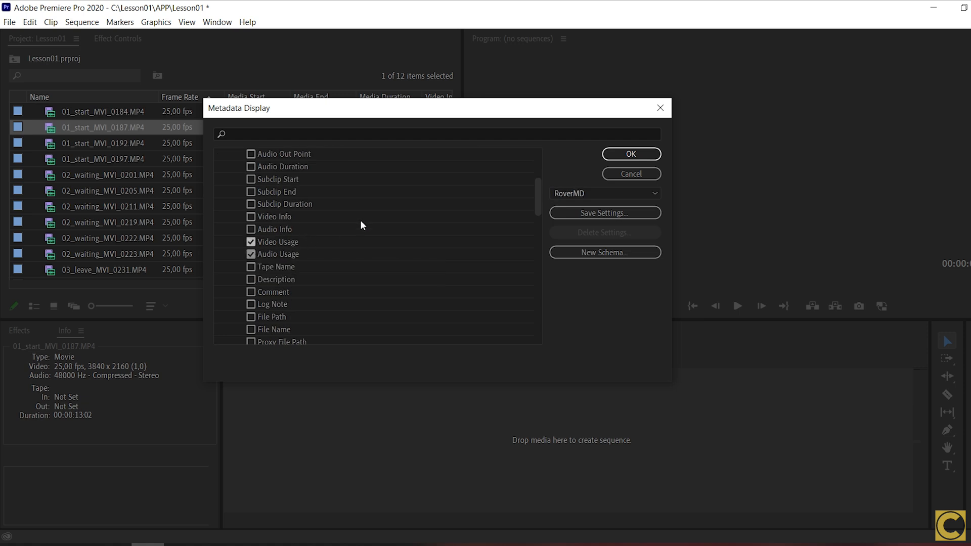
pyautogui.click(612, 153)
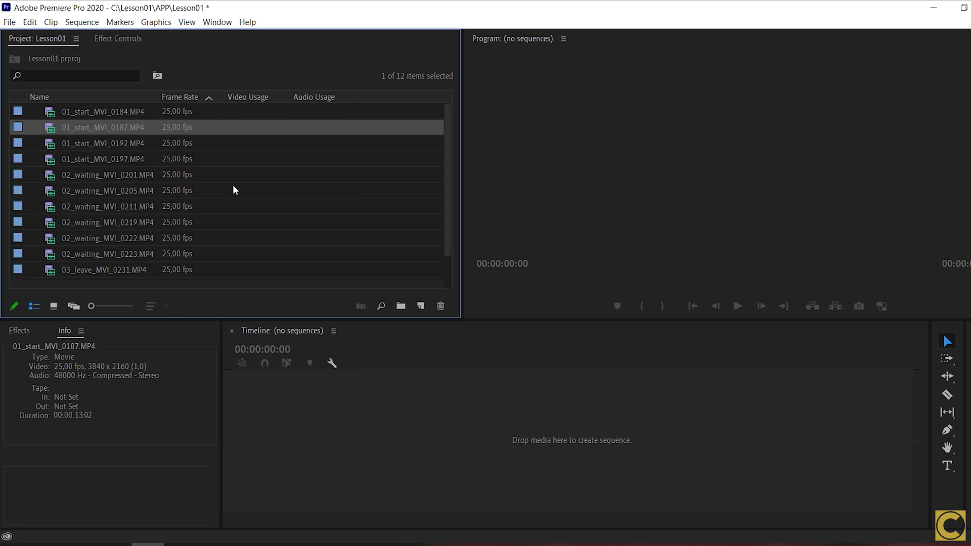
# Create a new sequence from the clip 01_start_MVI_0184.MP4 and move the playhead to 00:00:01:24
pyautogui.click(84, 111)
pyautogui.moveTo(83, 108); pyautogui.dragTo(420, 308)
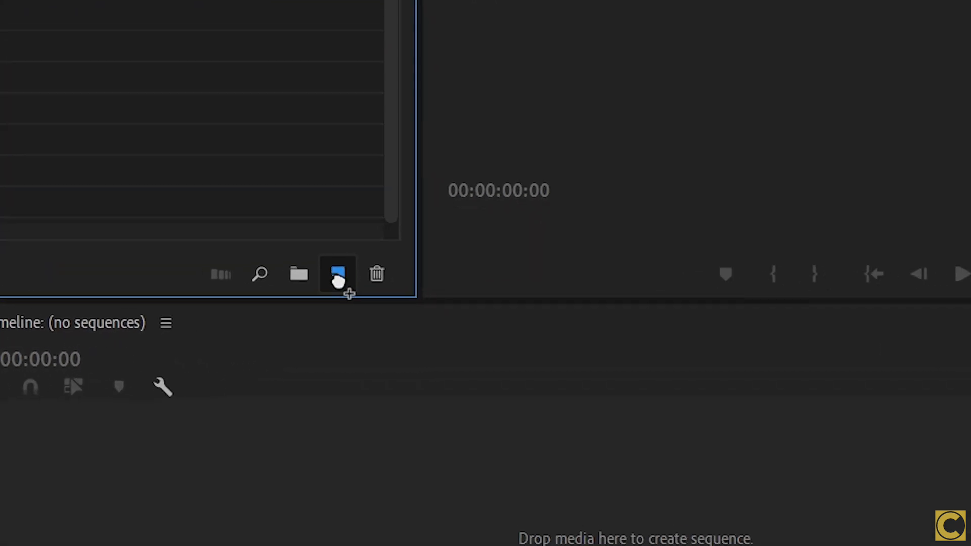
pyautogui.moveTo(337, 280); pyautogui.dragTo(331, 281)
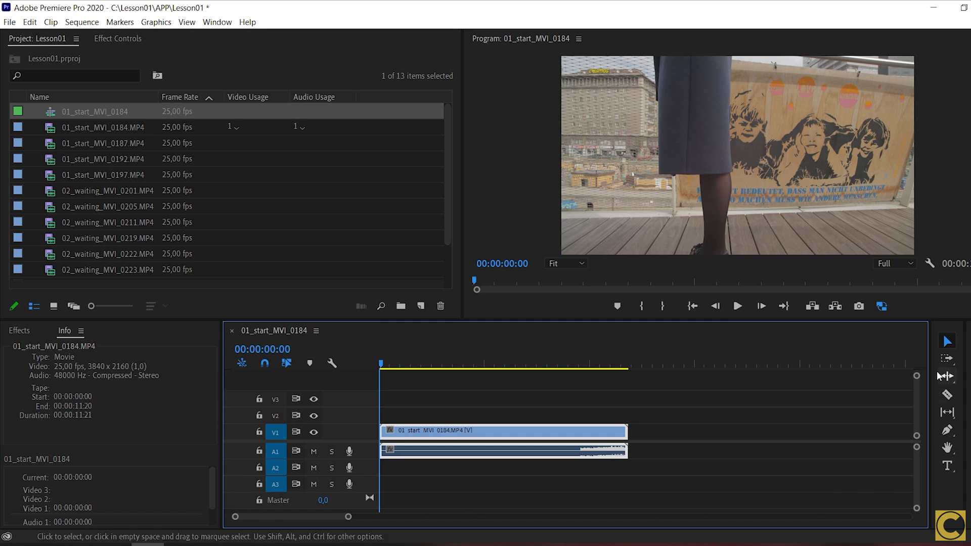
pyautogui.click(419, 362)
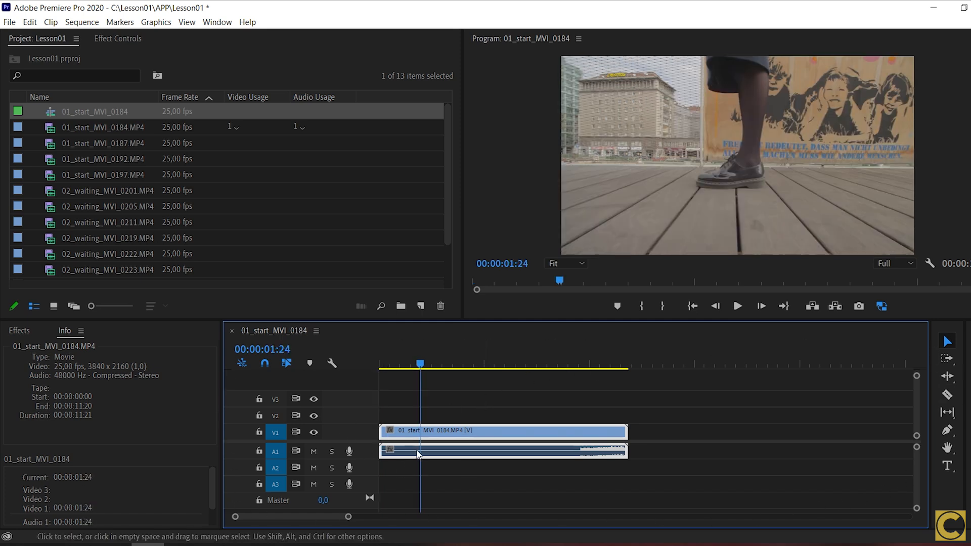
# Compare the 01_start_MVI_0184 sequence with its source clip 01_start_MVI_0184.MP4 in the Project panel, including names, types and usage
pyautogui.click(78, 107)
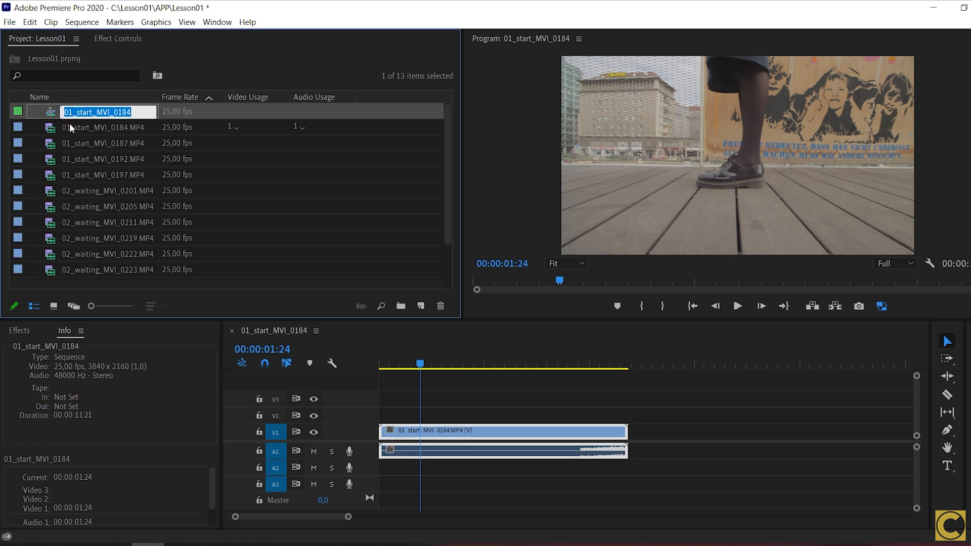
pyautogui.click(72, 129)
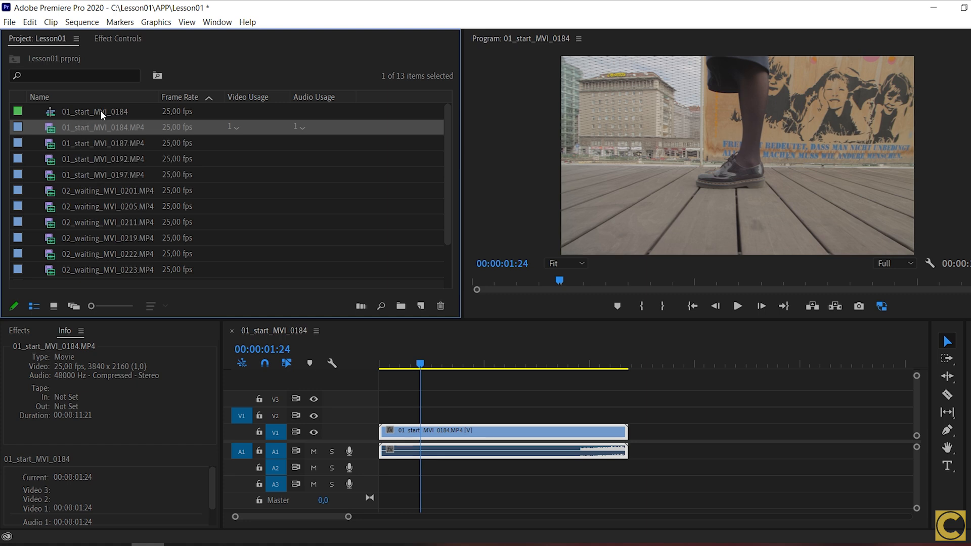
pyautogui.click(83, 112)
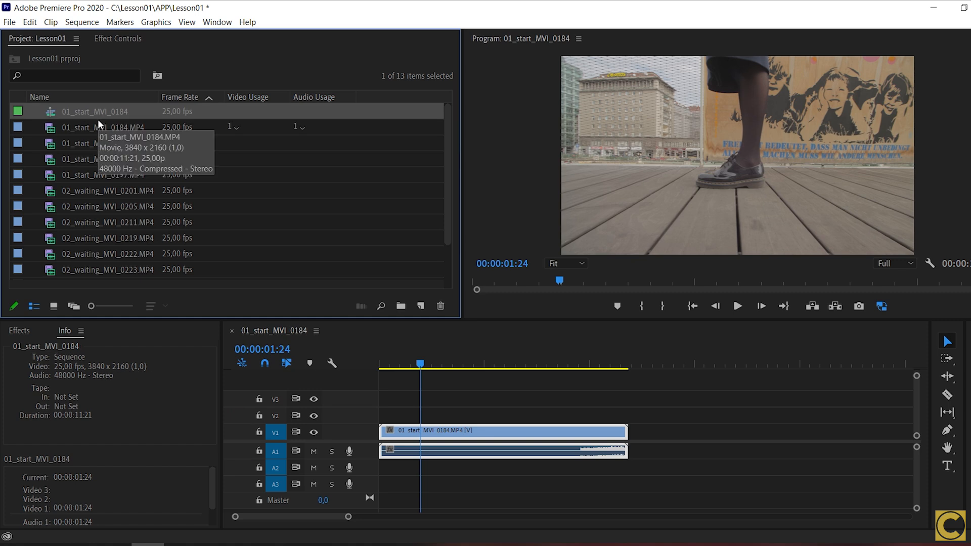
pyautogui.click(105, 123)
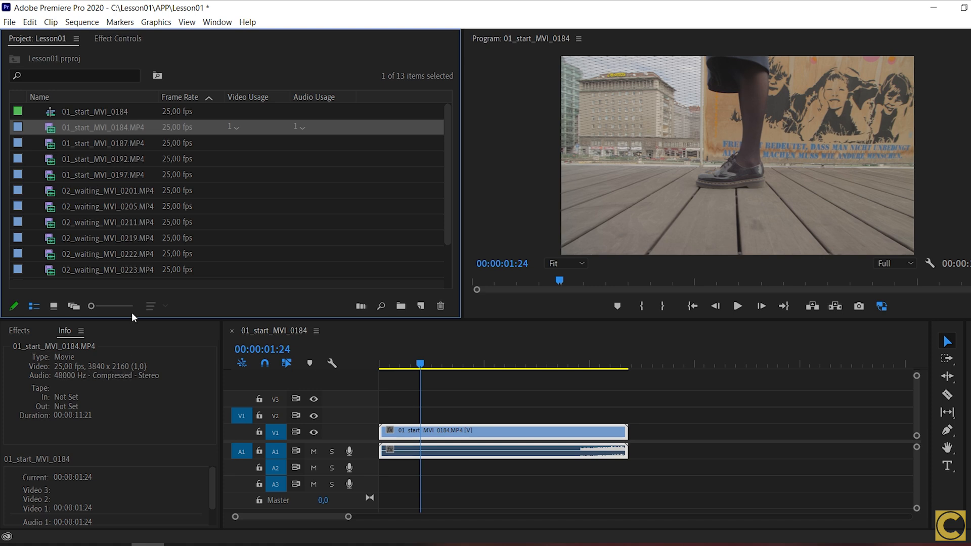
pyautogui.click(100, 112)
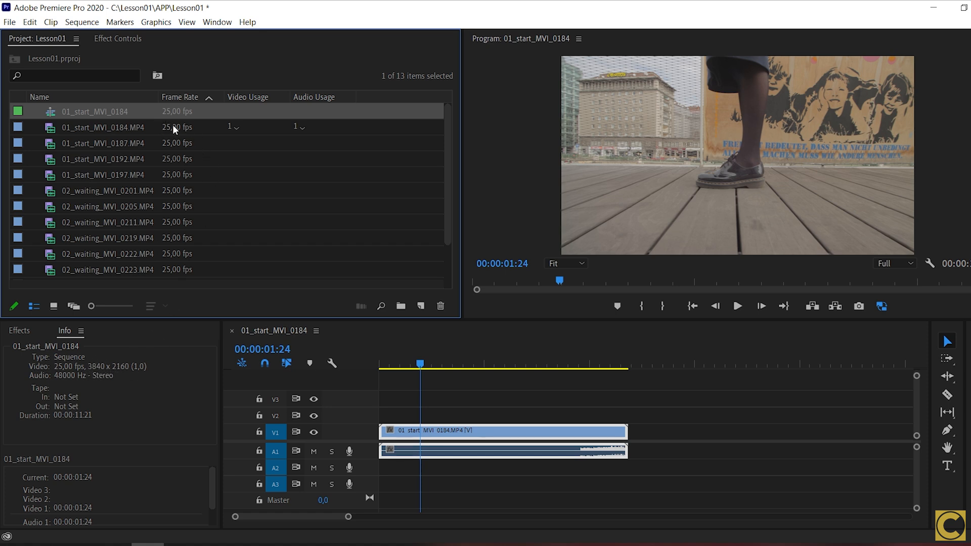
pyautogui.click(221, 125)
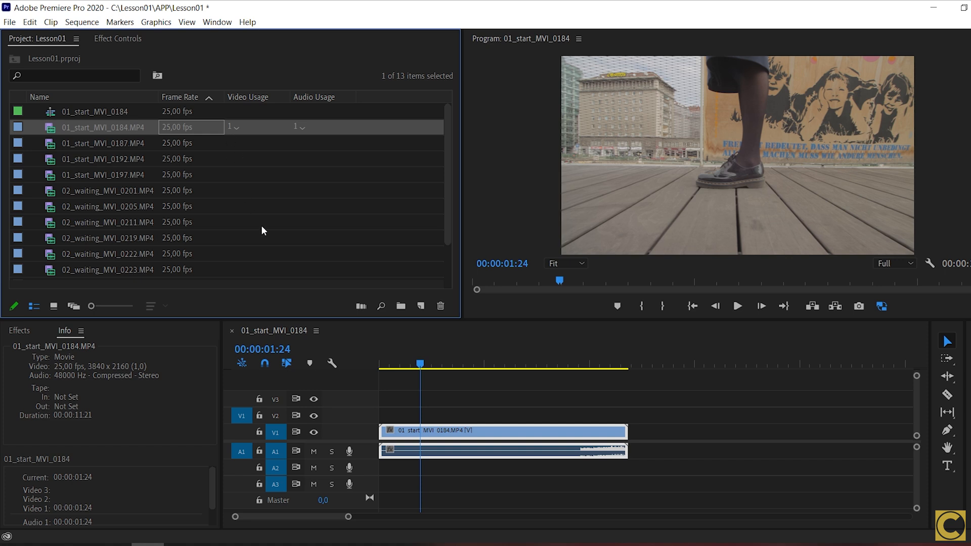
pyautogui.click(93, 129)
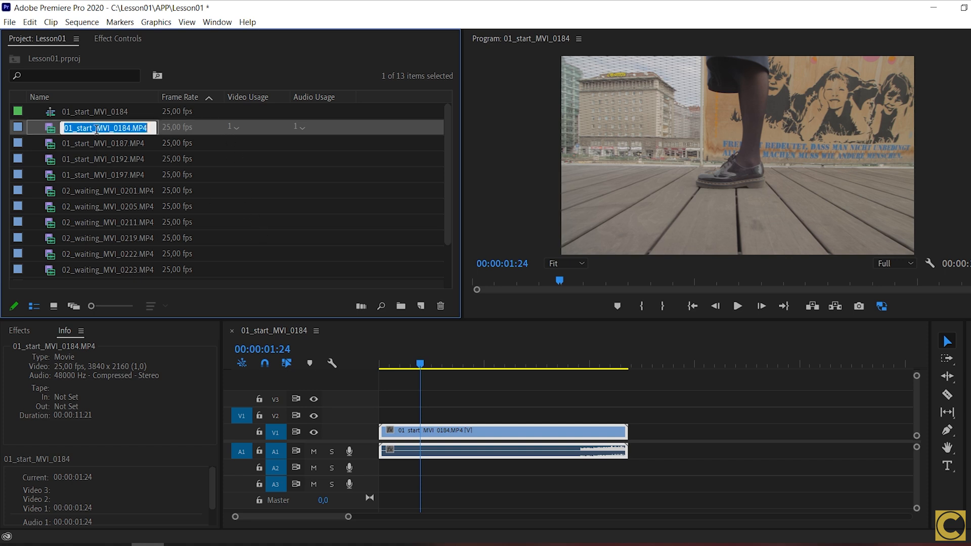
pyautogui.click(138, 139)
pyautogui.click(126, 130)
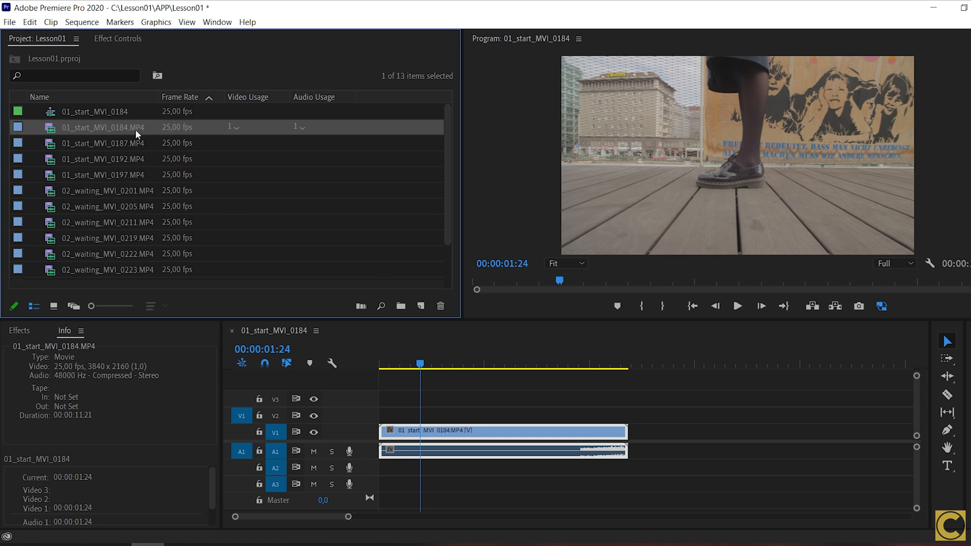
# Add a second copy of 01_start_MVI_0184.MP4 to V1 and A1 directly after the first clip in the sequence
pyautogui.moveTo(102, 124); pyautogui.dragTo(632, 443)
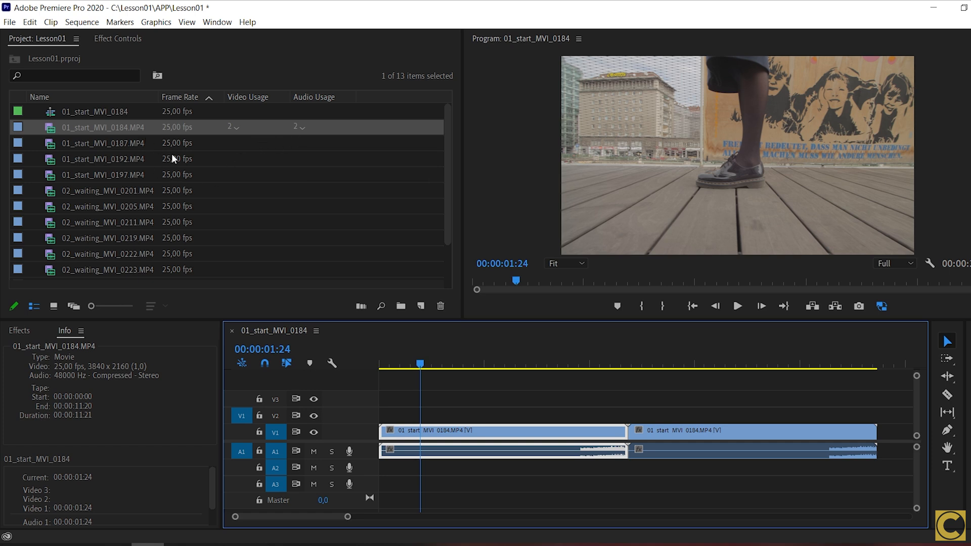
pyautogui.scroll(-2, 171, 154)
pyautogui.scroll(2, 205, 207)
# Rename the 01_start_MVI_0184 sequence as SeqLesson01
pyautogui.click(81, 118)
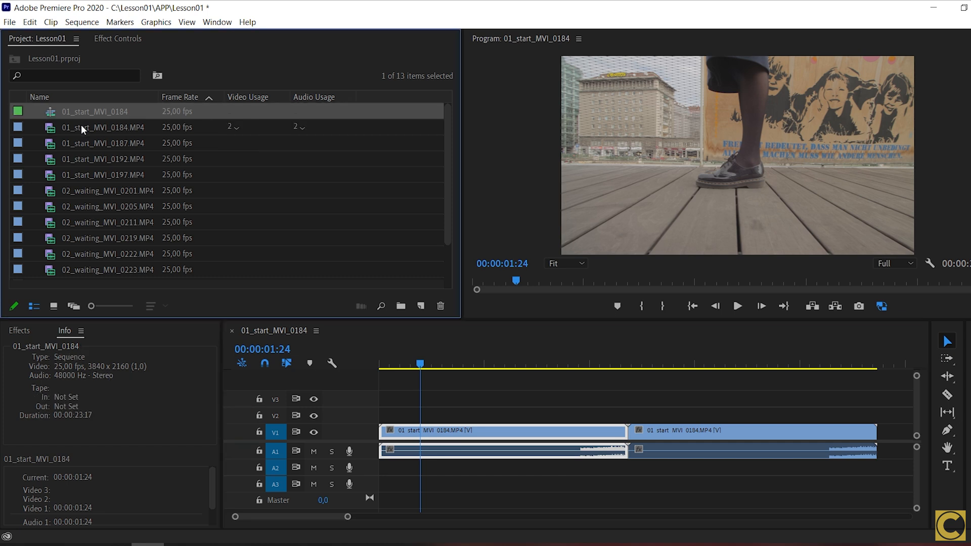
pyautogui.click(81, 127)
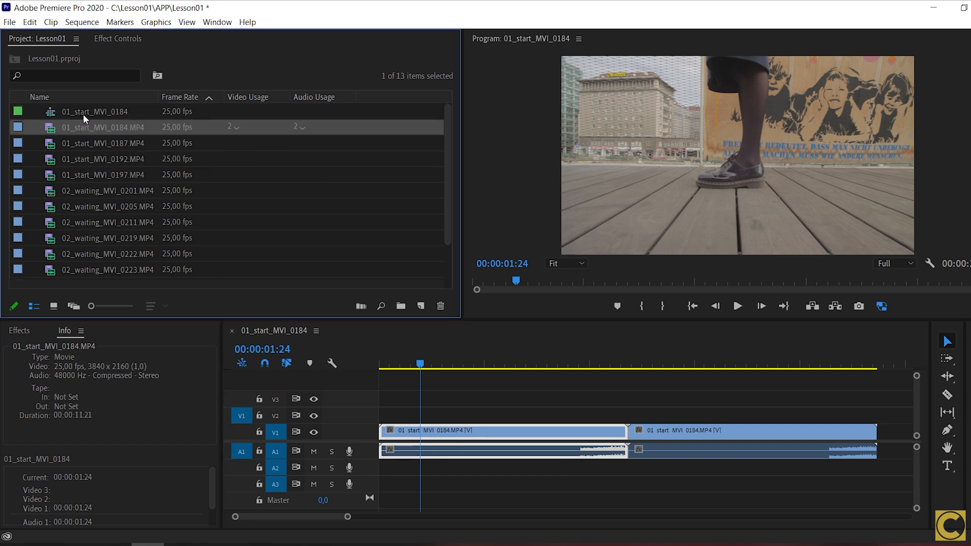
pyautogui.click(97, 114)
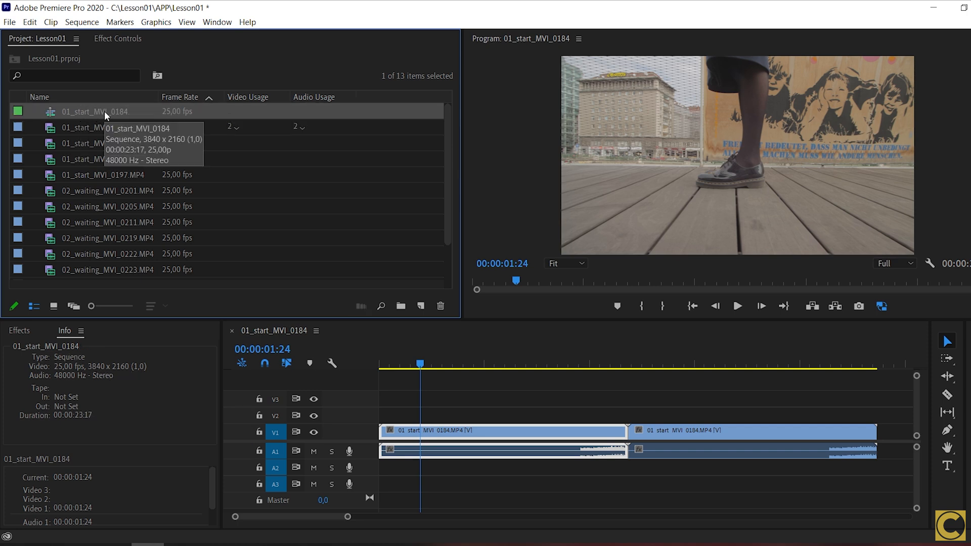
pyautogui.click(104, 111)
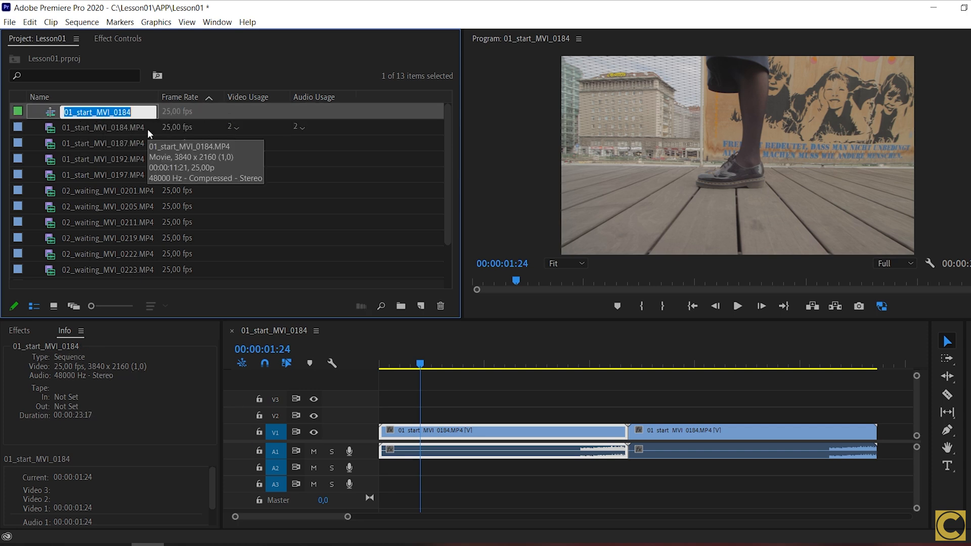
pyautogui.write('SeqLesson01')
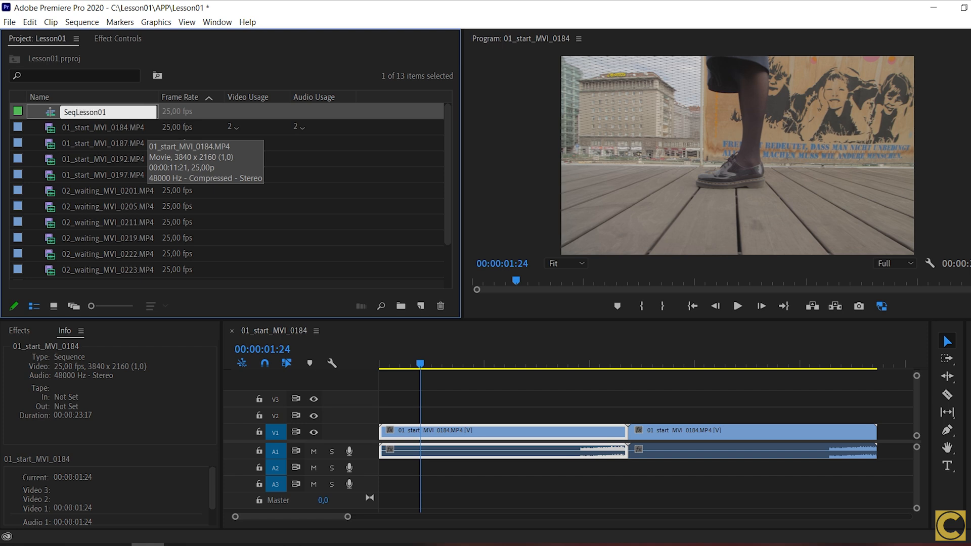
pyautogui.press('Return')
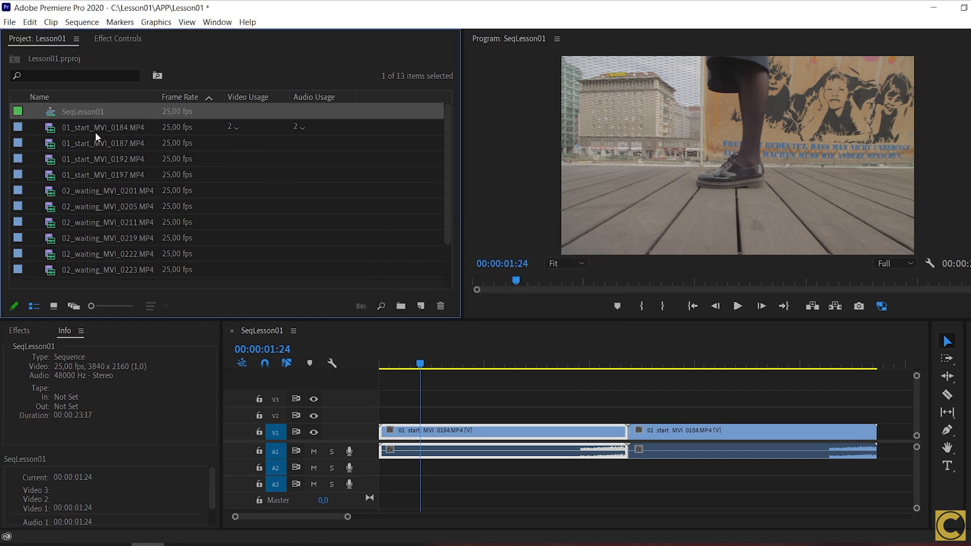
pyautogui.rightClick(75, 111)
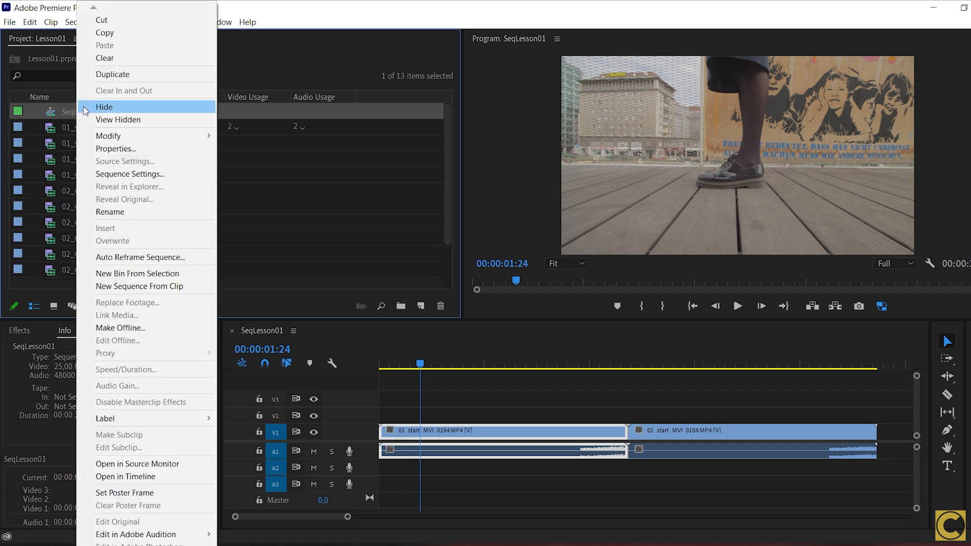
pyautogui.click(110, 212)
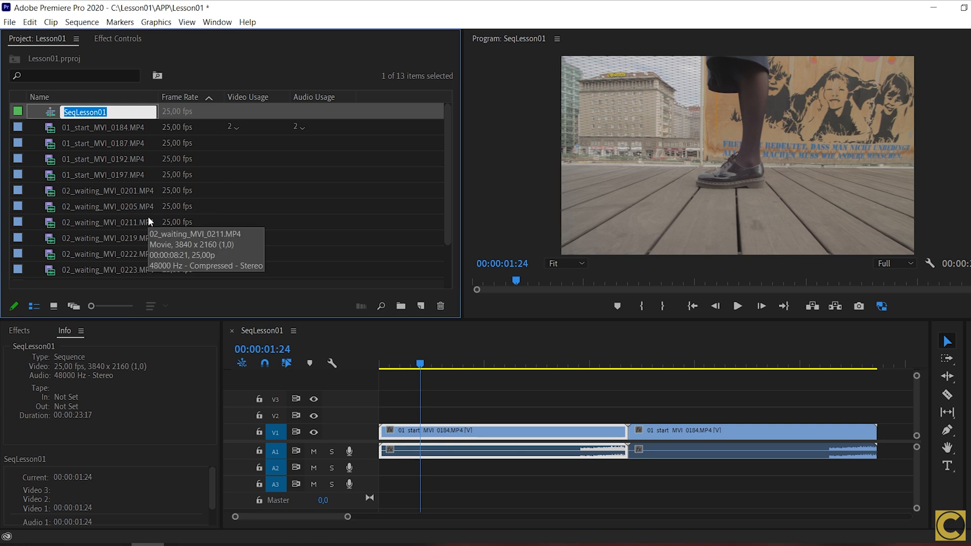
pyautogui.press('Return')
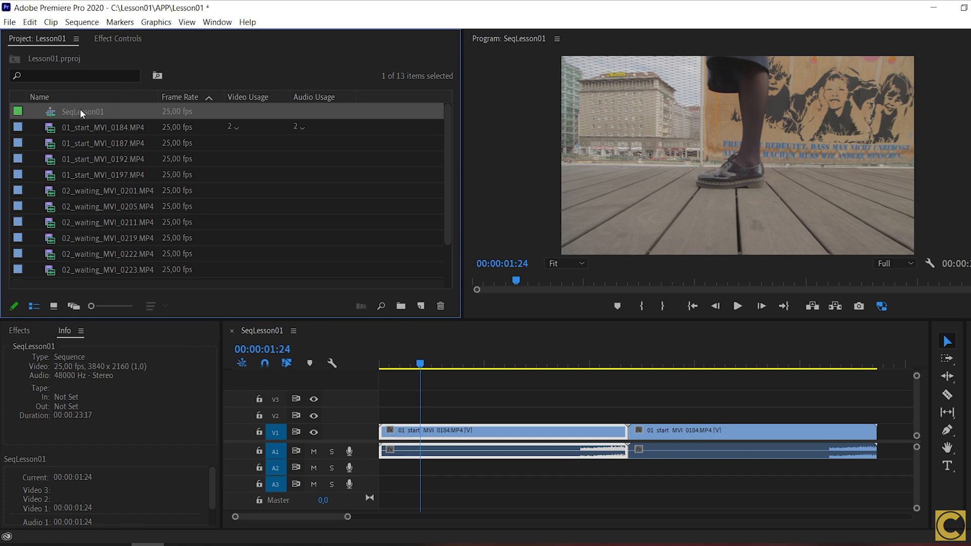
# Delete the SeqLesson01 sequence from the project and select the clip 01_start_MVI_0184.MP4
pyautogui.press('Delete')
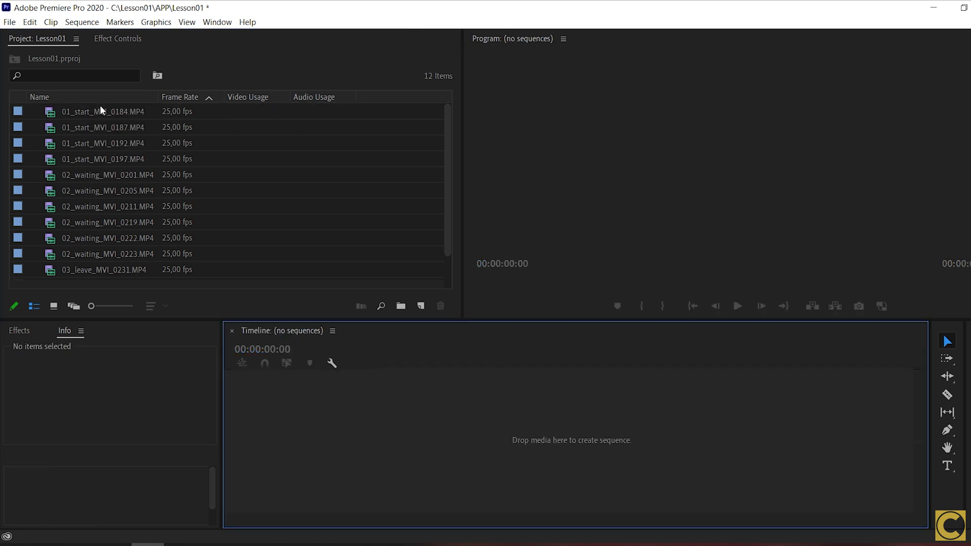
pyautogui.click(114, 113)
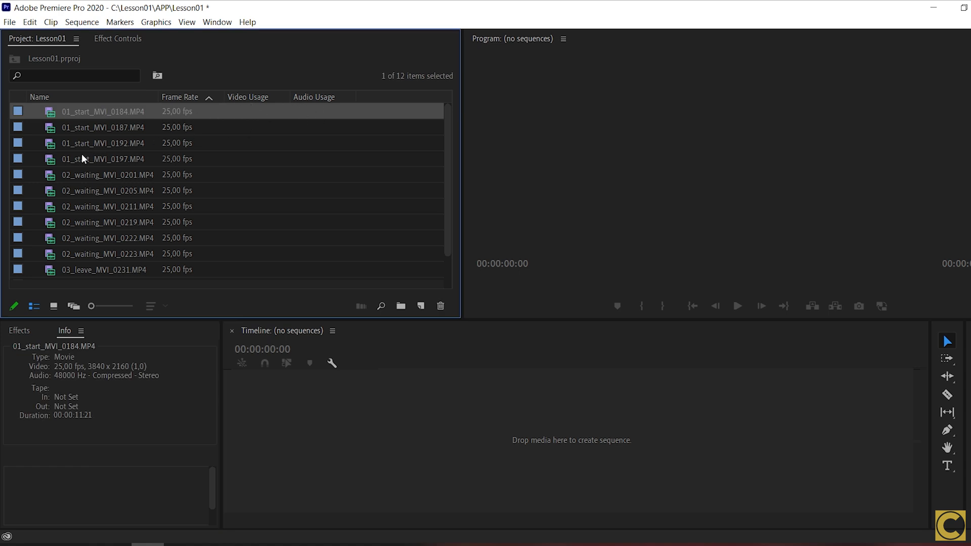
pyautogui.moveTo(82, 154)
pyautogui.click(10, 23)
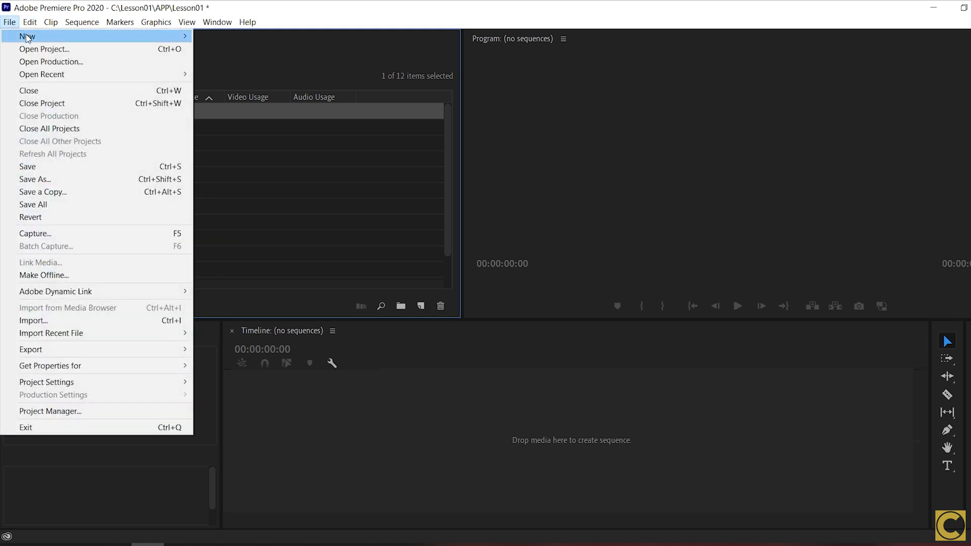
pyautogui.moveTo(26, 35)
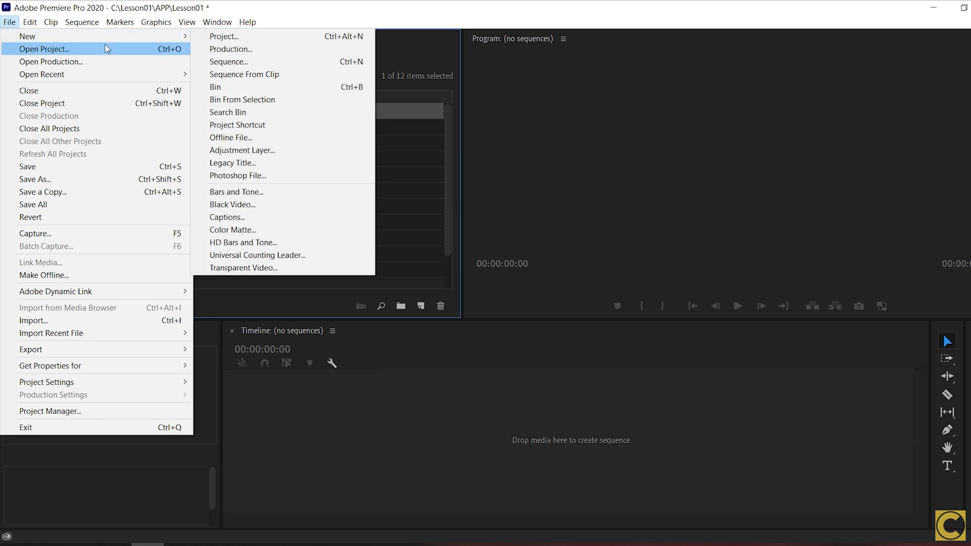
pyautogui.click(241, 62)
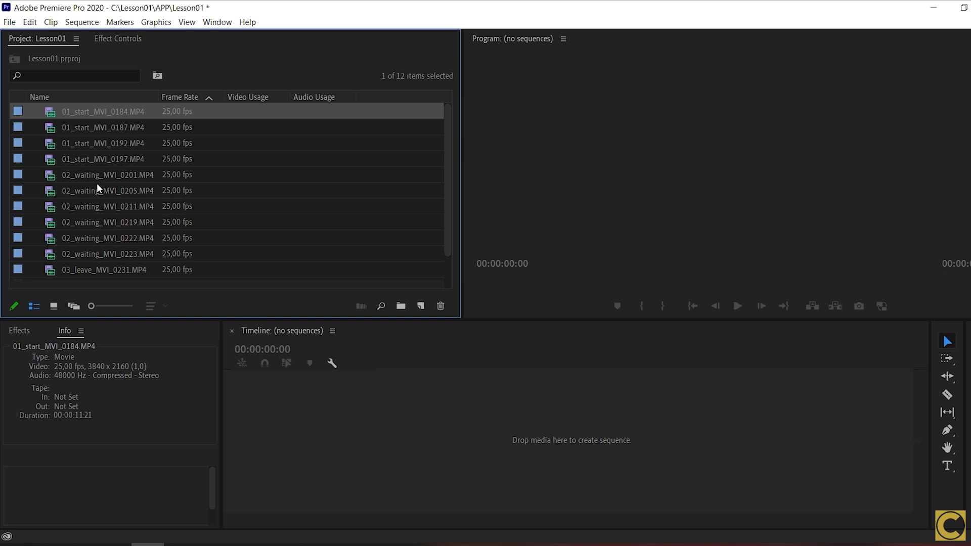
pyautogui.click(77, 124)
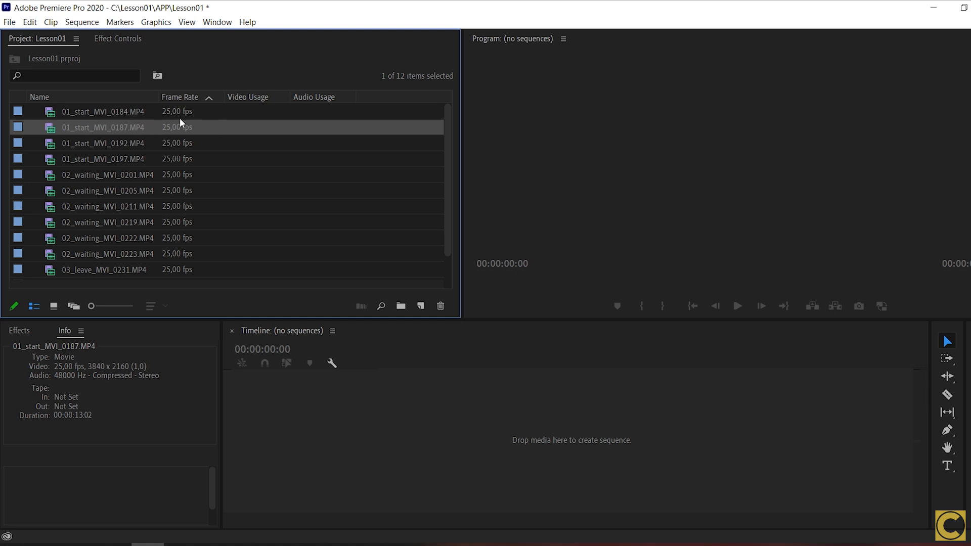
pyautogui.rightClick(204, 130)
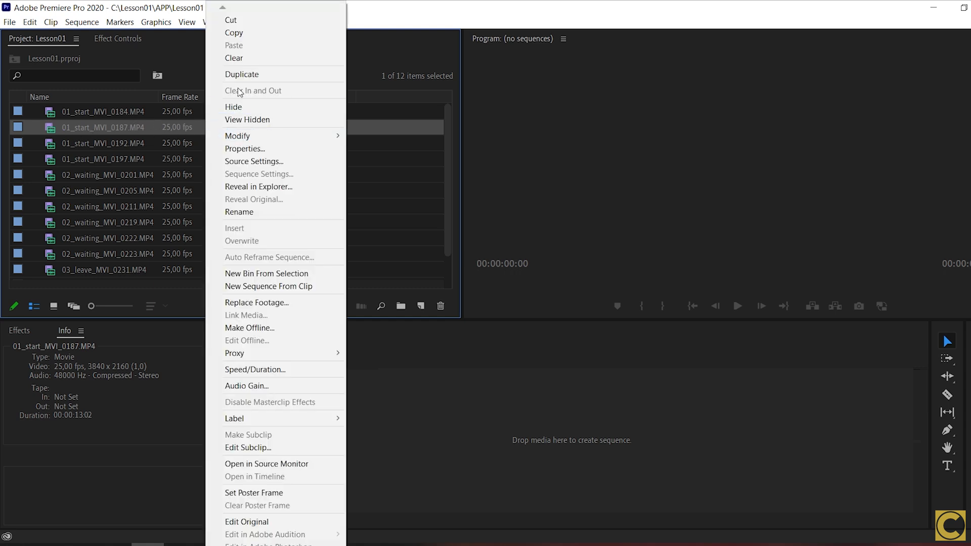
pyautogui.click(43, 126)
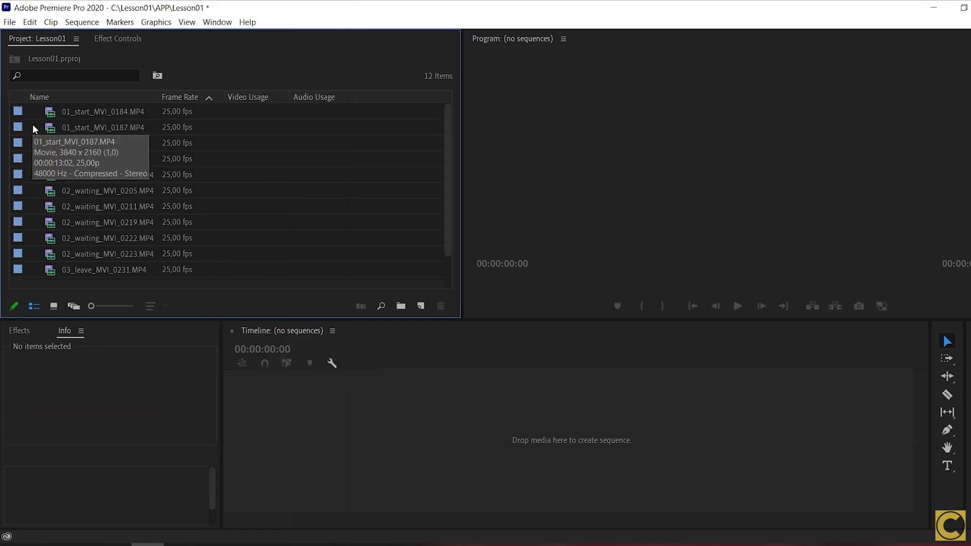
# Start a new sequence named SeqLesson based on the ARRI 1080p 25 preset
pyautogui.rightClick(33, 125)
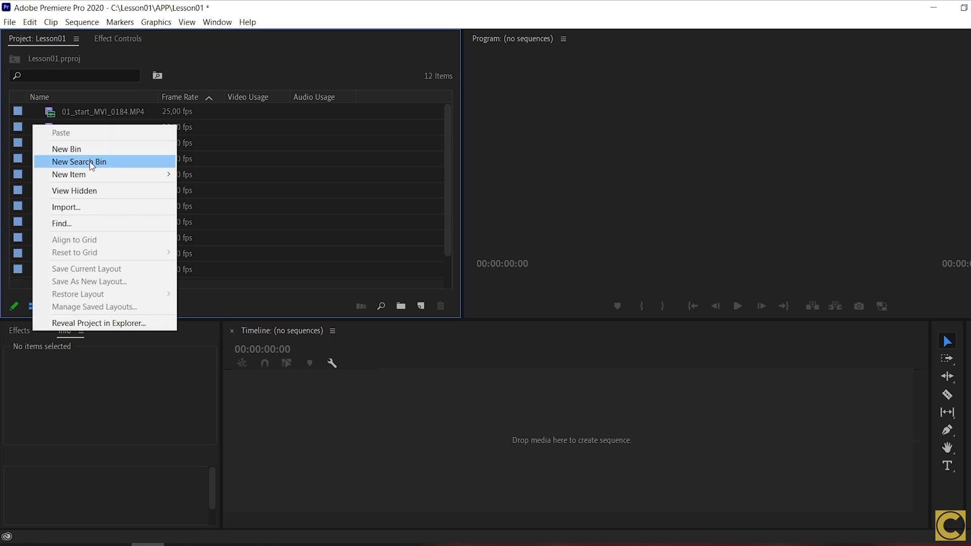
pyautogui.moveTo(89, 176)
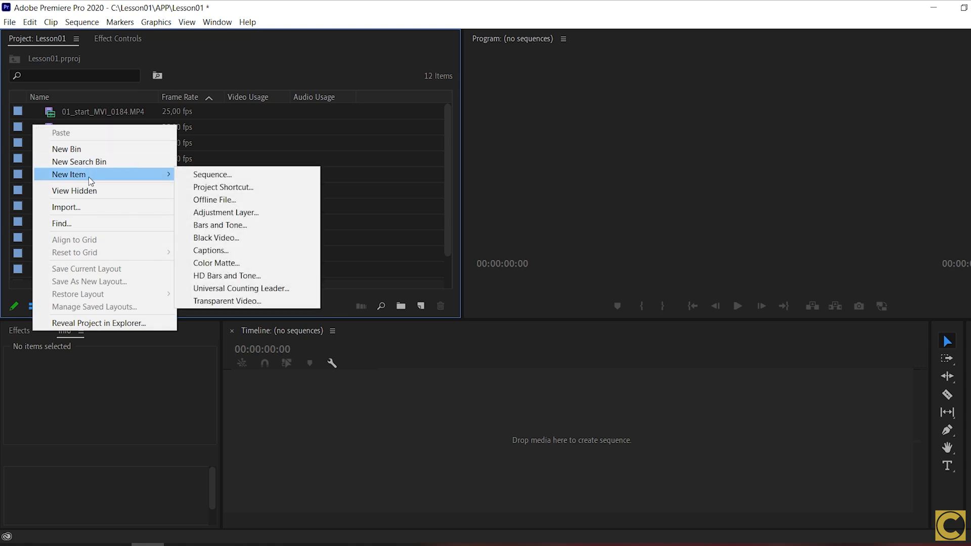
pyautogui.click(212, 175)
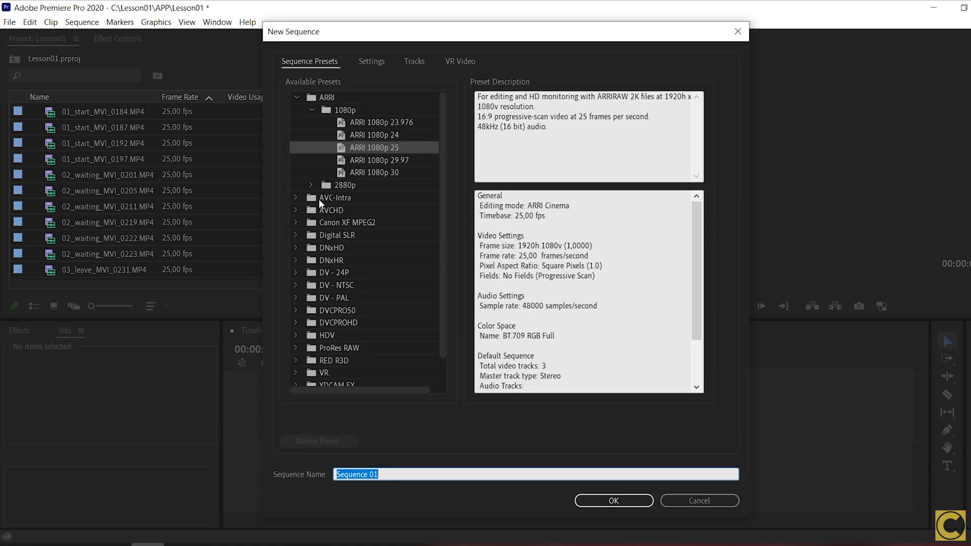
pyautogui.write('SeqLesson')
pyautogui.click(389, 124)
pyautogui.click(380, 135)
pyautogui.click(372, 146)
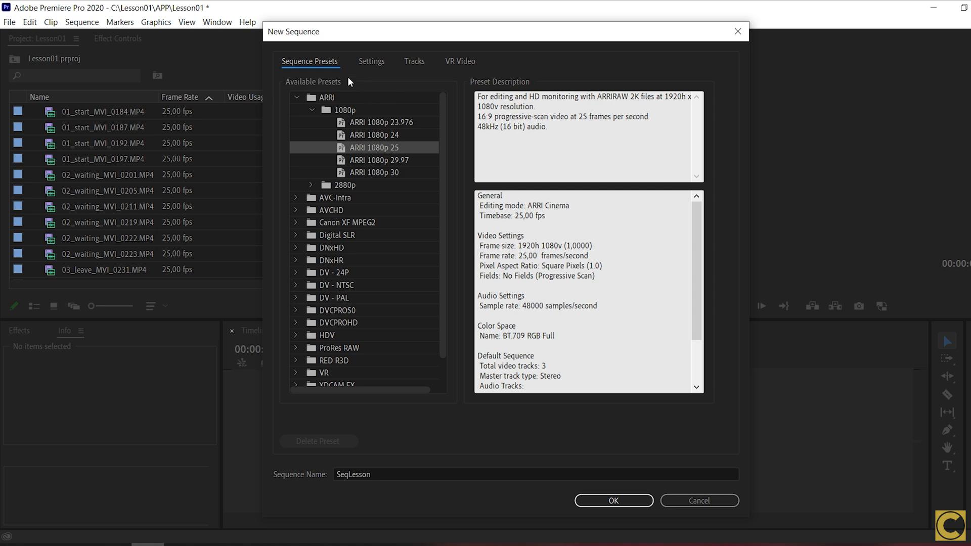
# Set the new sequence's editing mode to Custom with a timebase of 25,00 frames/second
pyautogui.click(375, 63)
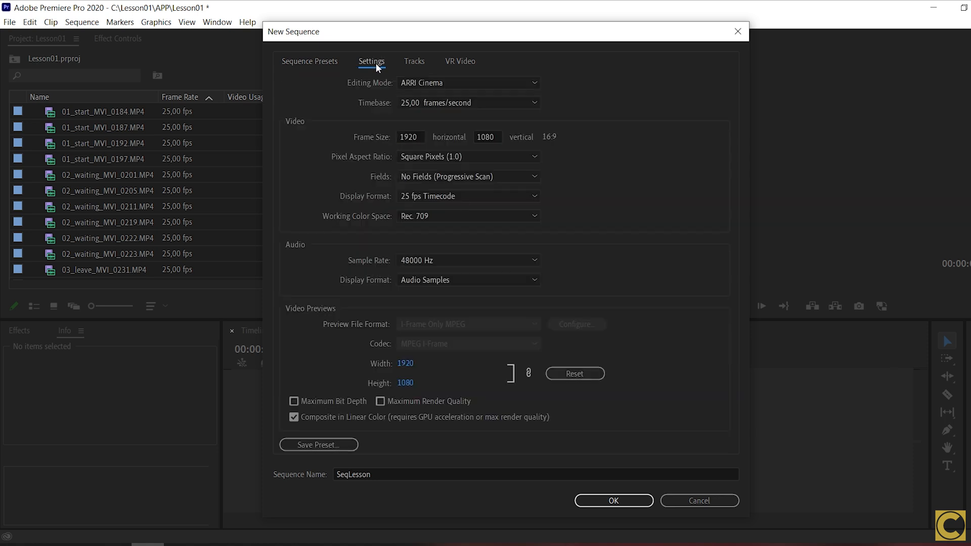
pyautogui.click(533, 82)
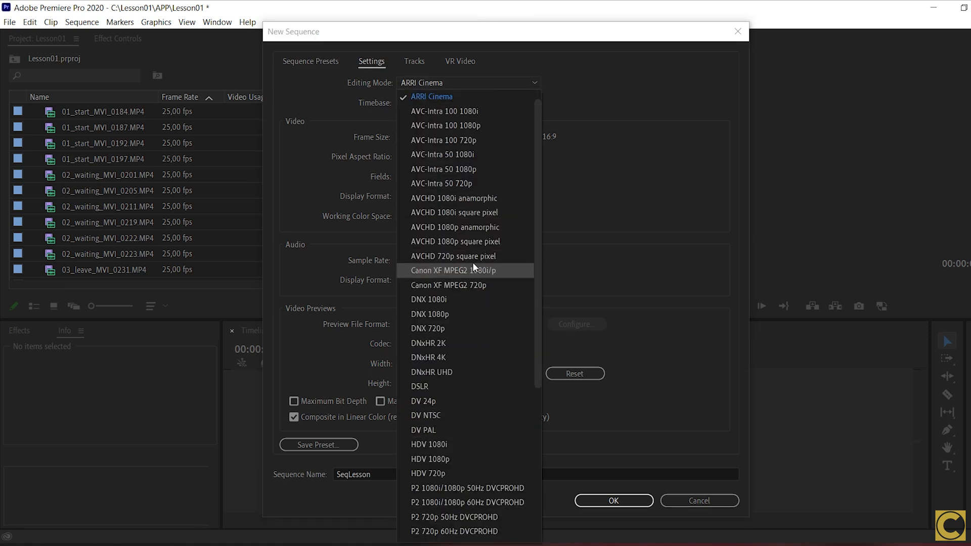
pyautogui.moveTo(539, 162); pyautogui.dragTo(538, 141)
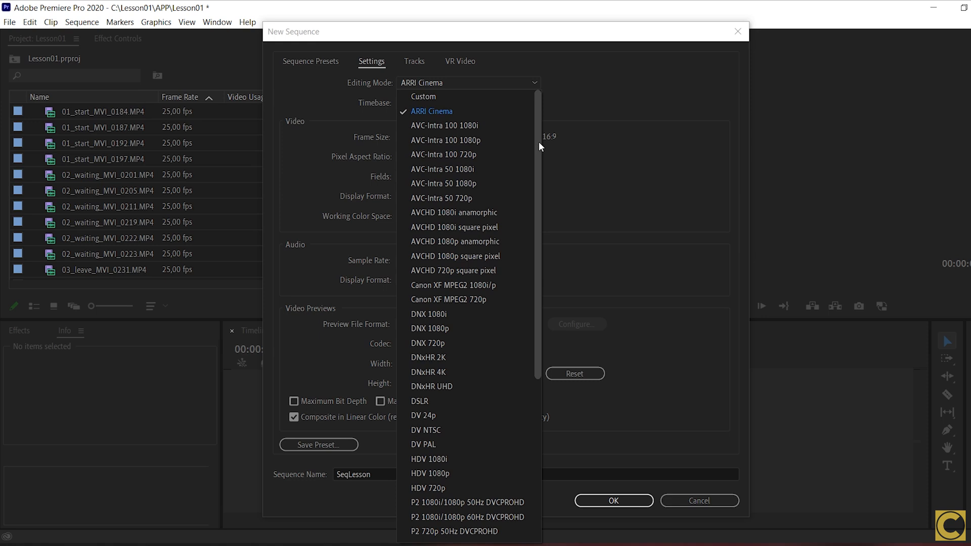
pyautogui.click(432, 96)
pyautogui.click(483, 103)
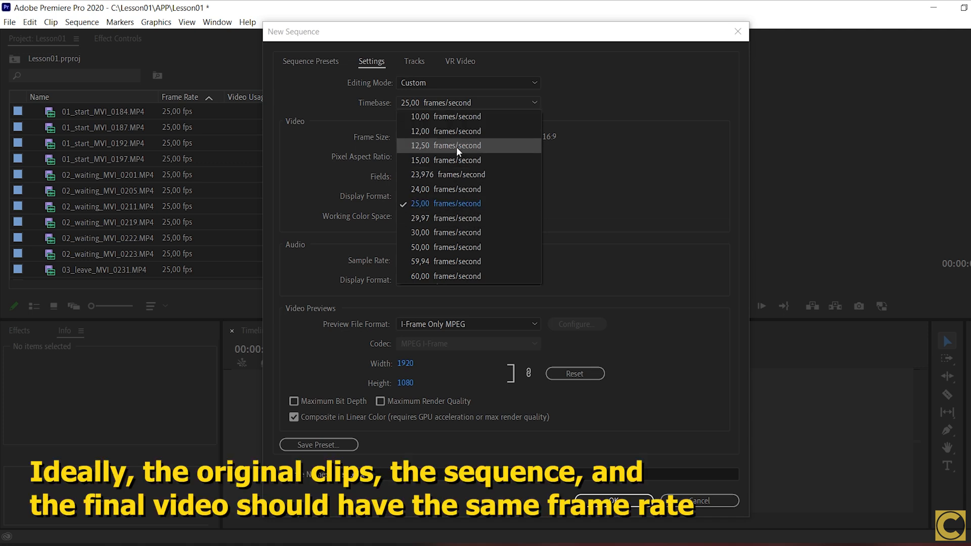
pyautogui.click(475, 204)
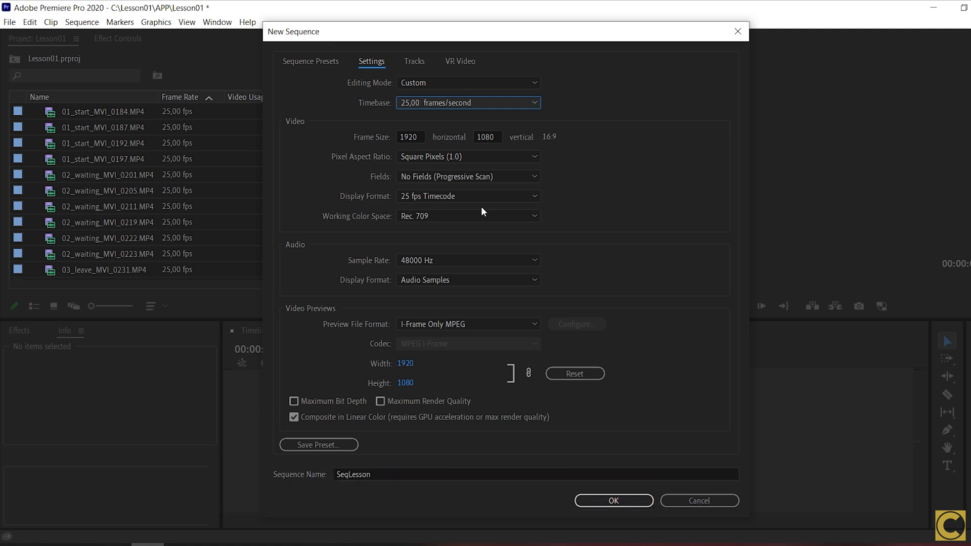
# Set the frame size to 3840 horizontal by 2160 vertical and create the sequence
pyautogui.moveTo(424, 137); pyautogui.dragTo(368, 139)
pyautogui.write('3840')
pyautogui.press('Tab')
pyautogui.write('21')
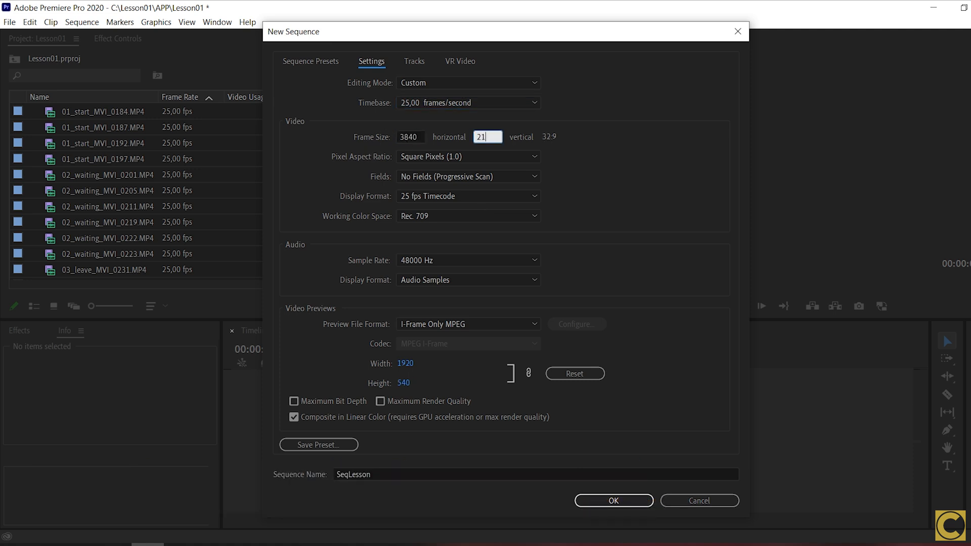
pyautogui.write('60')
pyautogui.click(404, 137)
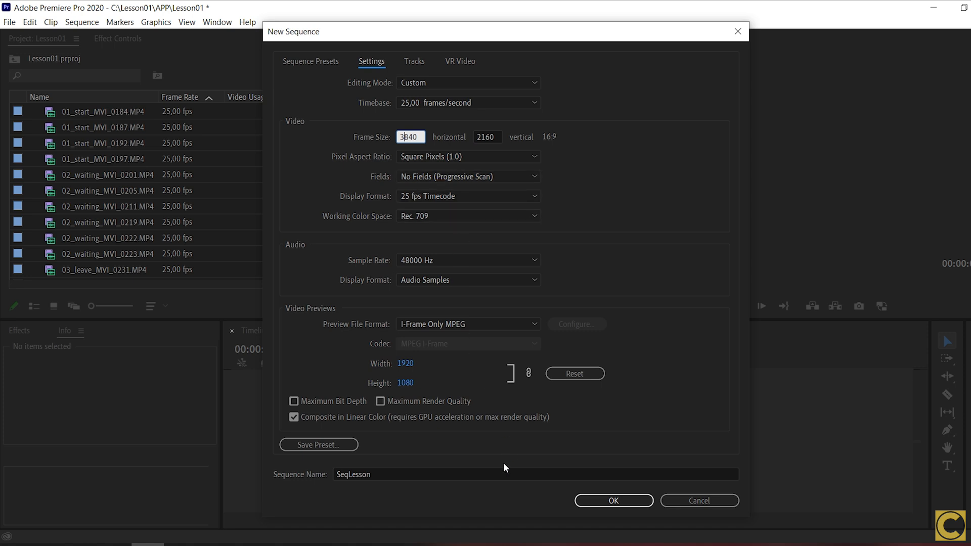
pyautogui.click(624, 499)
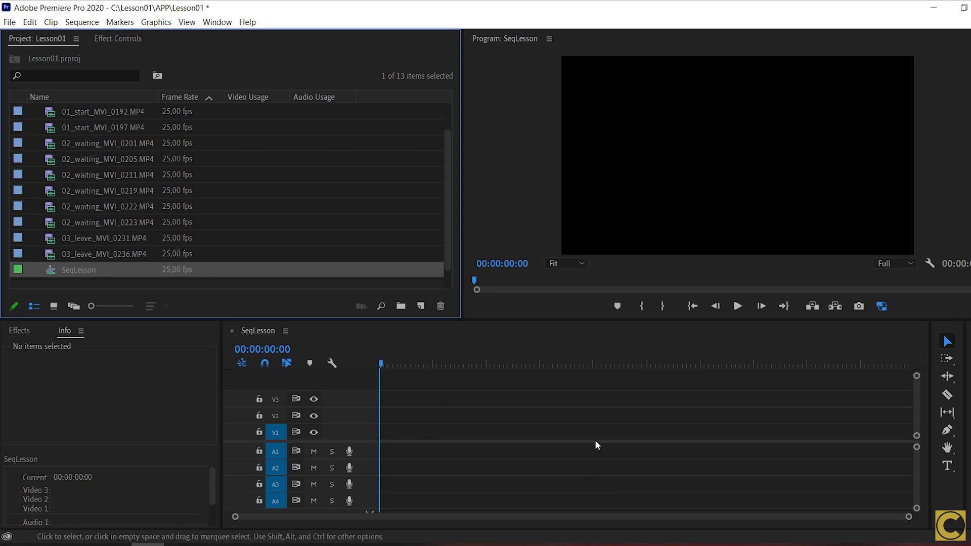
# Place 01_start_MVI_0184.MP4 on V1 and A1 at about 00:00:25:22, with 01_start_MVI_0187.MP4 directly after it and 01_start_MVI_0192.MP4 directly before it
pyautogui.scroll(1, 317, 224)
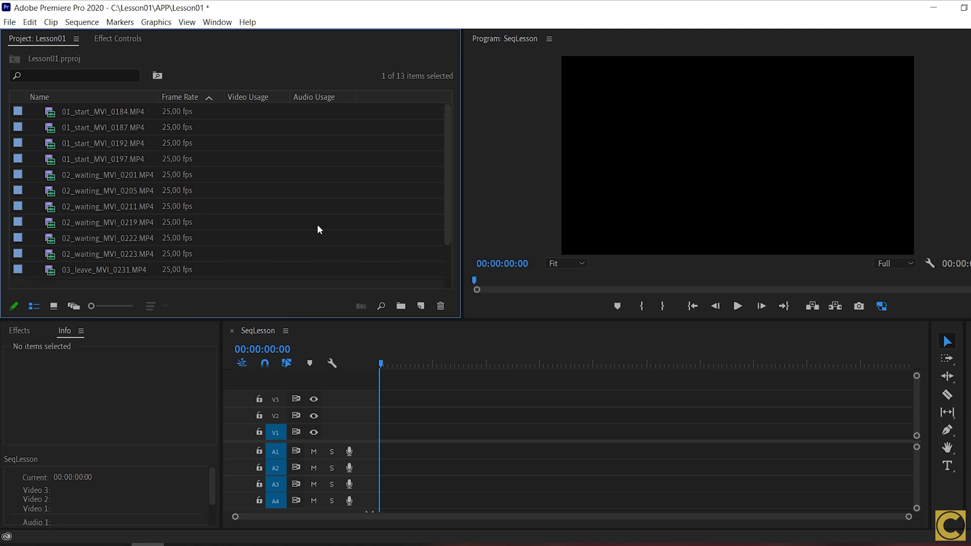
pyautogui.moveTo(104, 106); pyautogui.dragTo(404, 438)
pyautogui.click(408, 353)
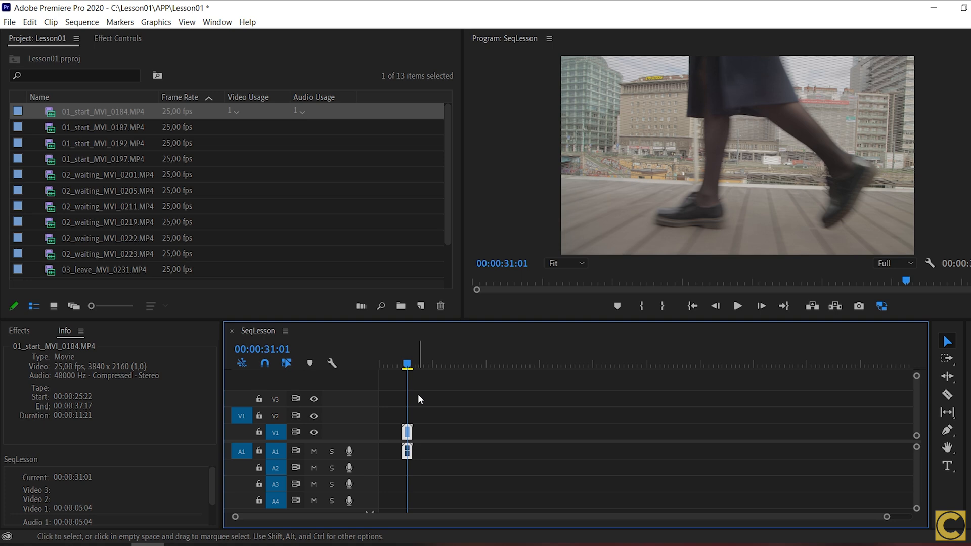
pyautogui.moveTo(102, 130); pyautogui.dragTo(422, 450)
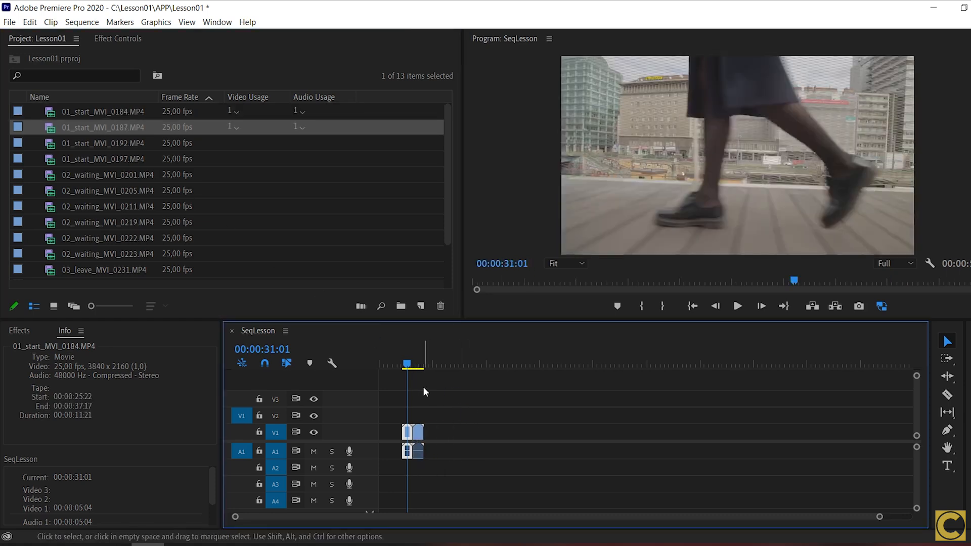
pyautogui.moveTo(122, 144); pyautogui.dragTo(397, 433)
# Add the six clips from 01_start_MVI_0197.MP4 through 02_waiting_MVI_0222.MP4 to V1 and A1, leaving a gap after the first three clips
pyautogui.click(147, 161)
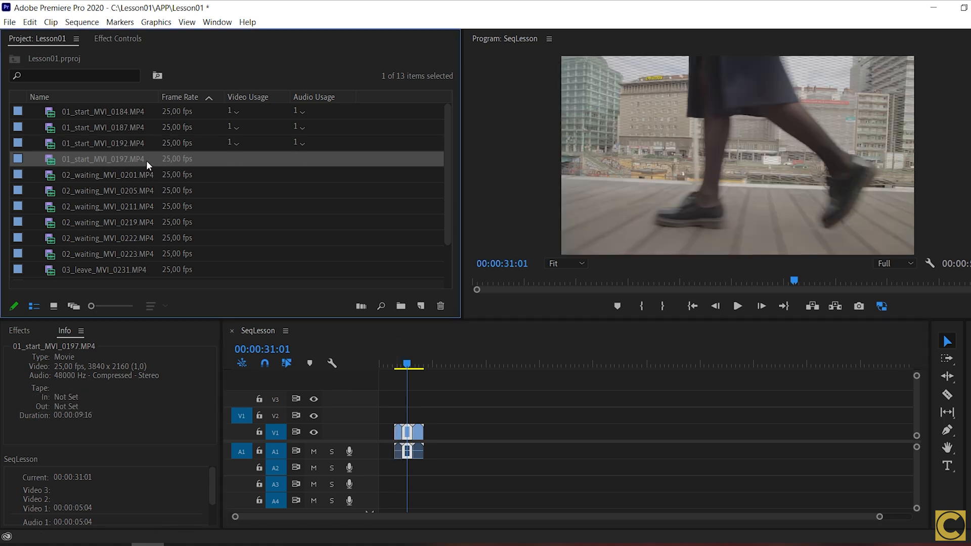
pyautogui.keyDown('shift'); pyautogui.click(160, 239); pyautogui.keyUp('shift')
pyautogui.moveTo(121, 151); pyautogui.dragTo(458, 444)
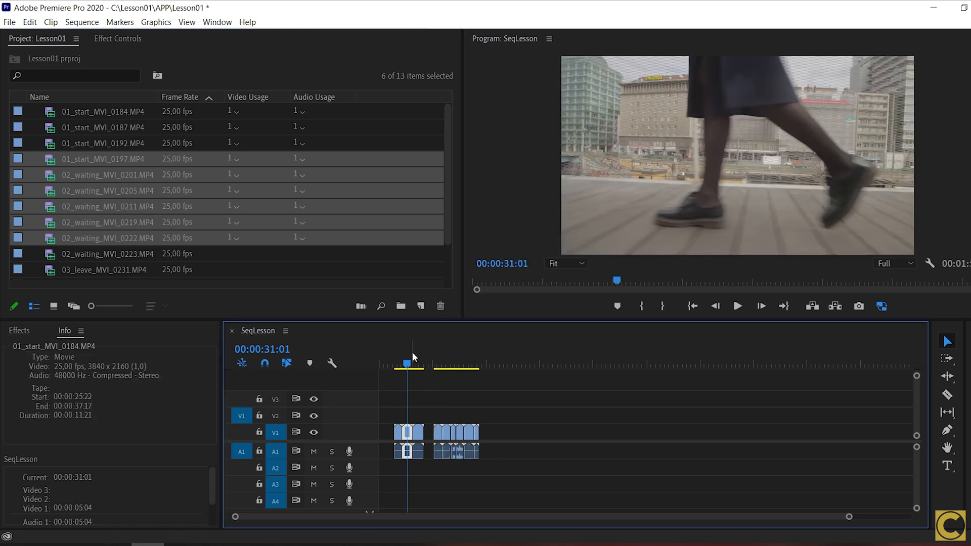
# Play a short part of the sequence from 00:00:20:08
pyautogui.press('=')
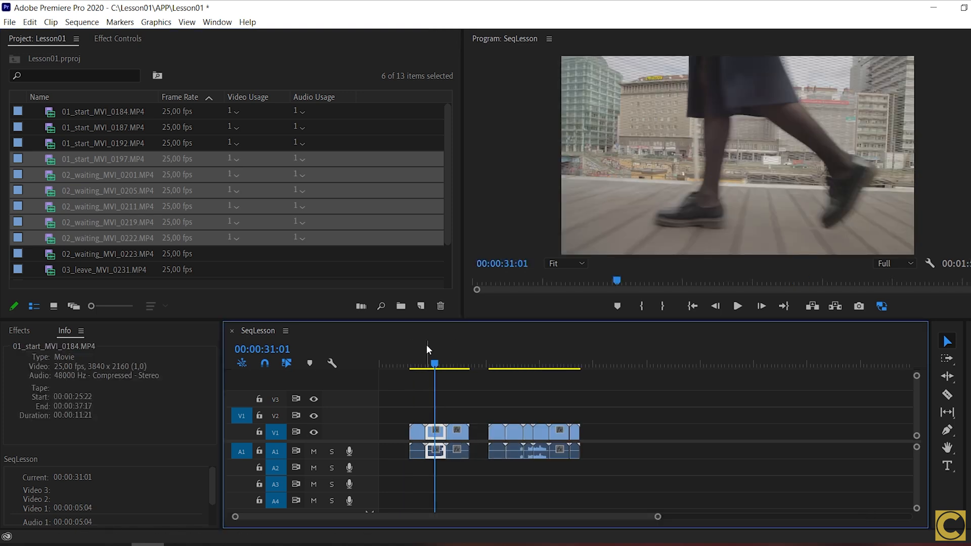
pyautogui.click(415, 362)
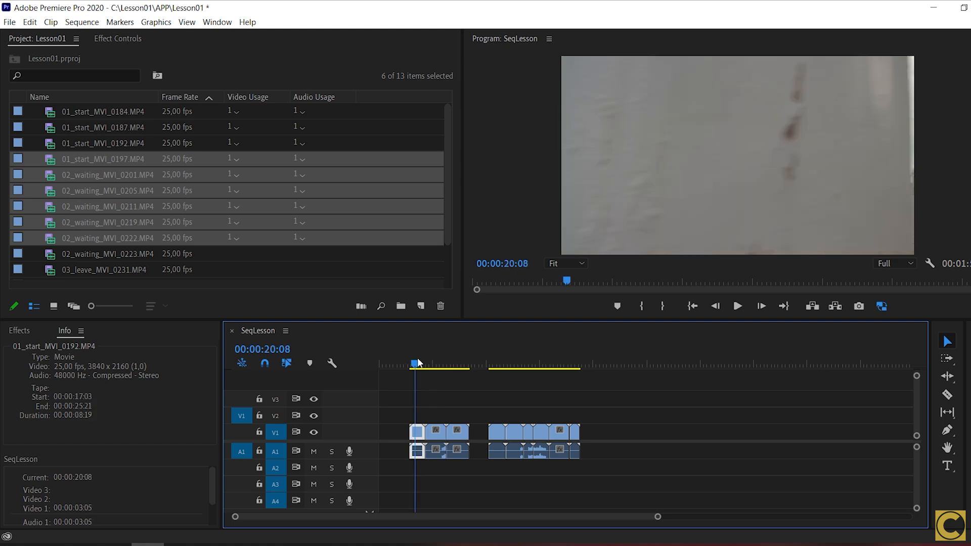
pyautogui.press('space')
pyautogui.press('space')
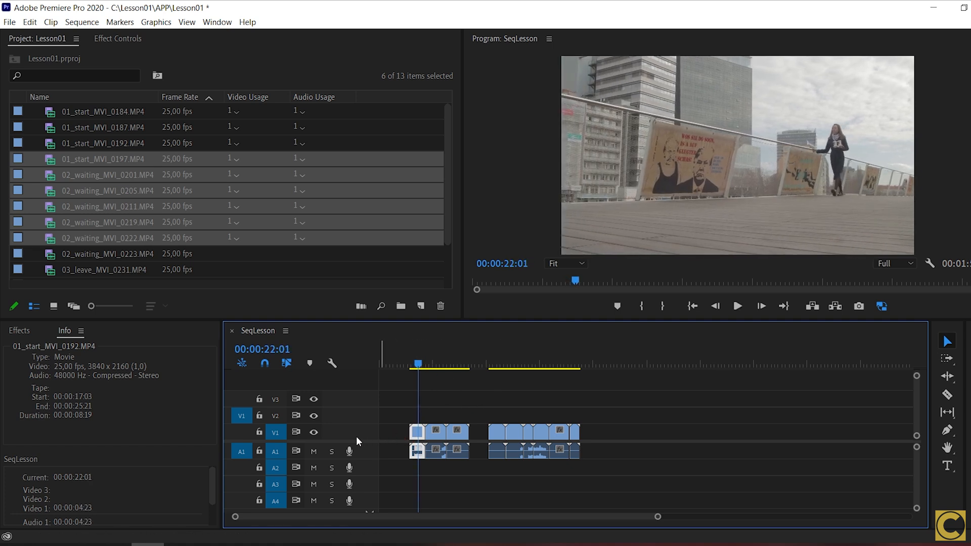
# Mute audio track A1 and play the sequence from 00:00:22:01 across the cut into the second clip
pyautogui.click(314, 451)
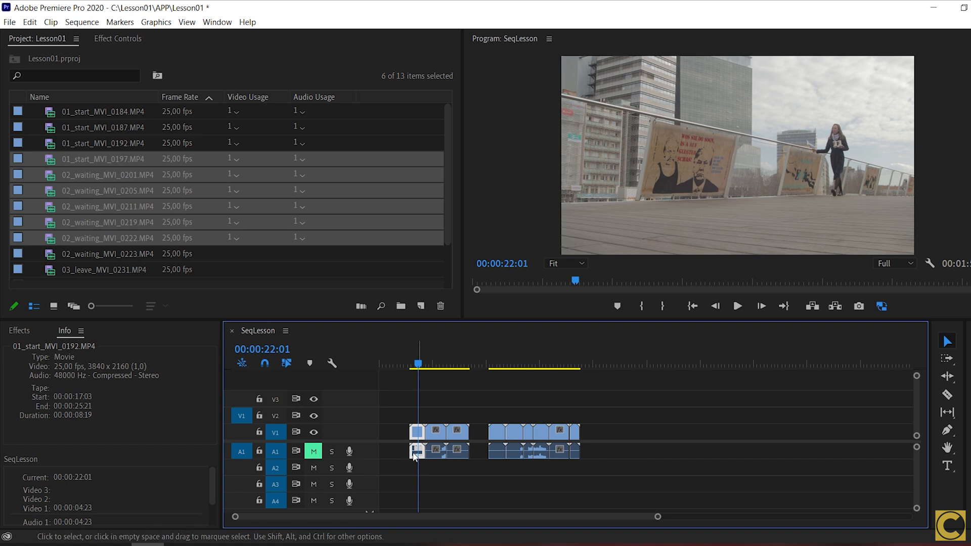
pyautogui.press('space')
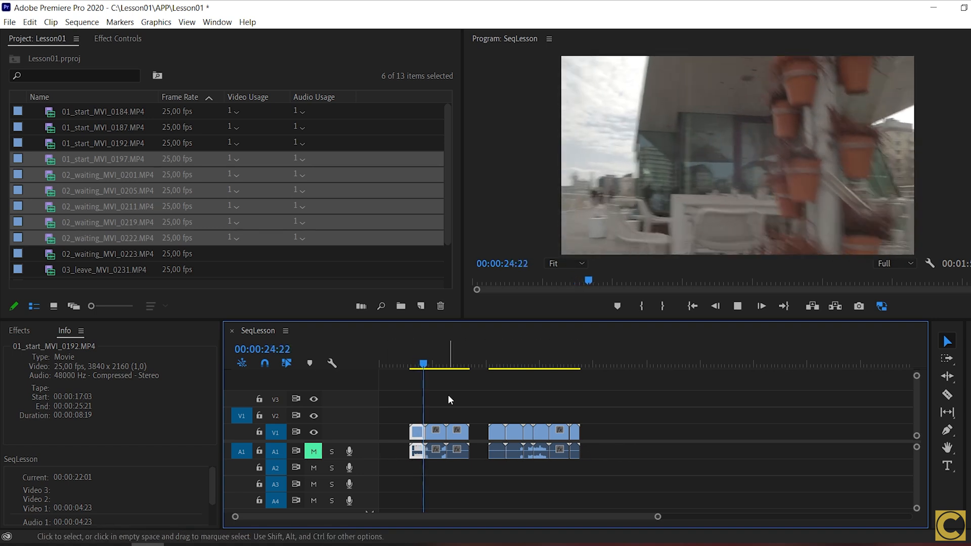
pyautogui.press('space')
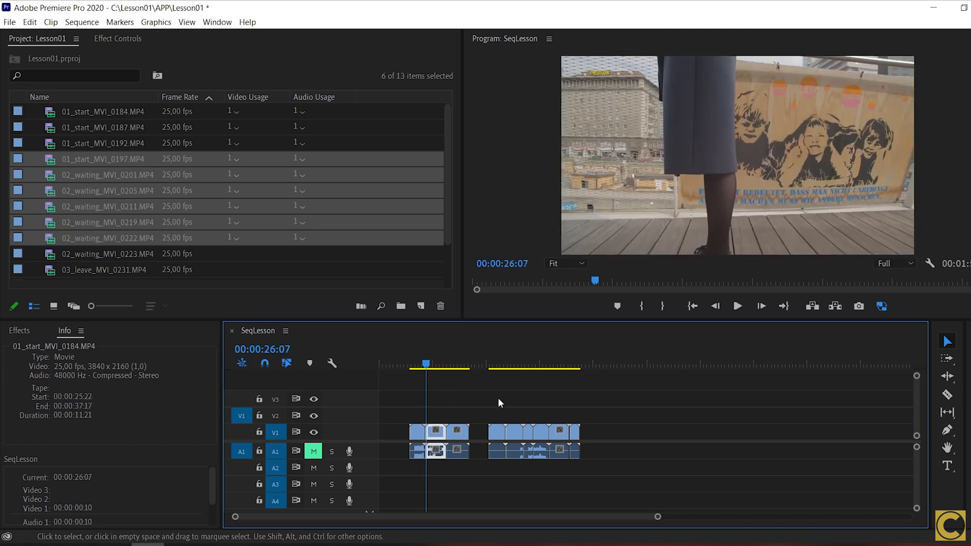
# Copy the six clips after the gap and paste them 15 times in succession at the end of the sequence, then return to its start
pyautogui.moveTo(635, 473); pyautogui.dragTo(483, 403)
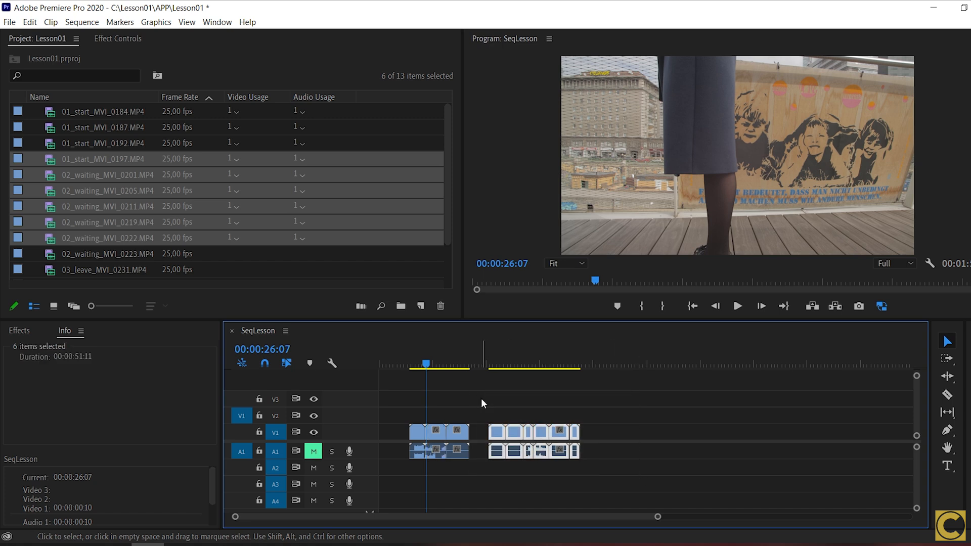
pyautogui.press('End')
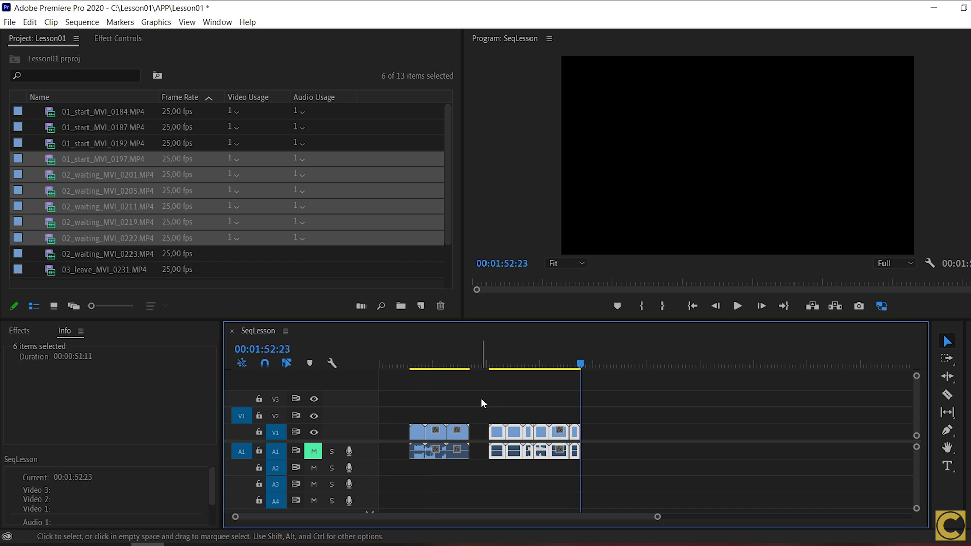
pyautogui.hotkey('ctrl', 'v')
pyautogui.hotkey('ctrl', 'v')
pyautogui.hotkey('ctrl', 'v')
pyautogui.hotkey('ctrl', 'v')
pyautogui.hotkey('ctrl', 'v')
pyautogui.hotkey('ctrl', 'v')
pyautogui.hotkey('ctrl', 'v')
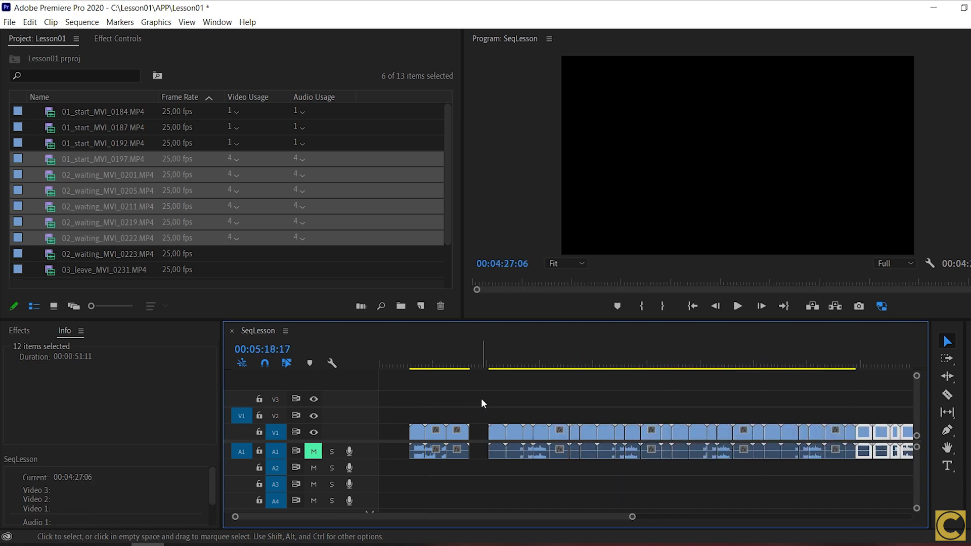
pyautogui.hotkey('ctrl', 'v')
pyautogui.hotkey('ctrl', 'v')
pyautogui.hotkey('ctrl', 'v')
pyautogui.hotkey('ctrl', 'v')
pyautogui.hotkey('ctrl', 'v')
pyautogui.hotkey('ctrl', 'v')
pyautogui.hotkey('ctrl', 'v')
pyautogui.hotkey('ctrl', 'v')
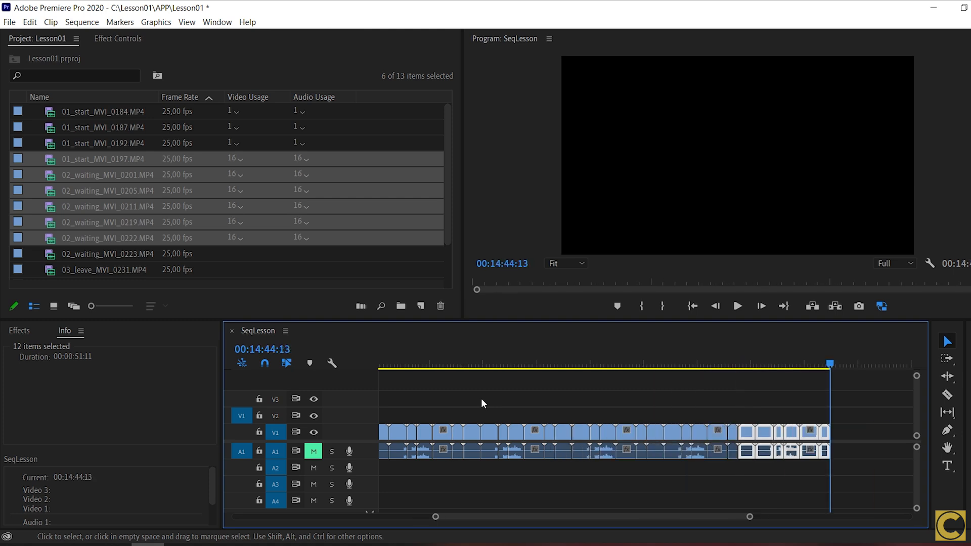
pyautogui.press('Home')
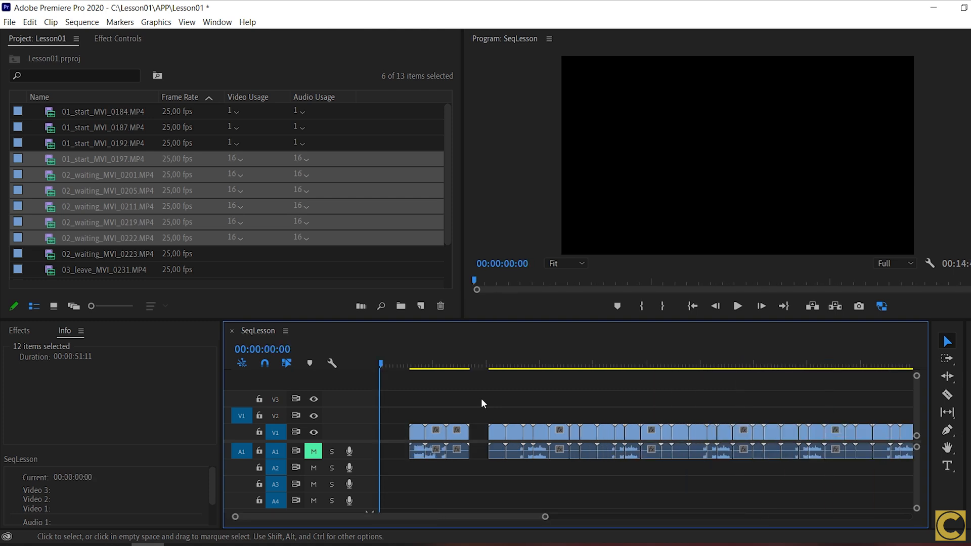
# Move the playhead to 00:03:03:06 and examine the timeline around it at wider and closer zoom levels
pyautogui.moveTo(574, 354); pyautogui.dragTo(705, 347)
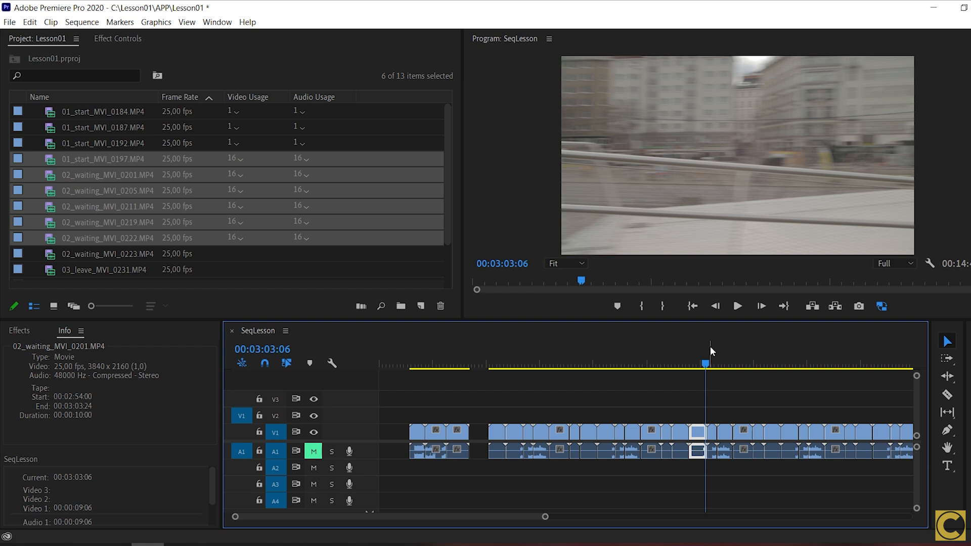
pyautogui.press('-')
pyautogui.press('-')
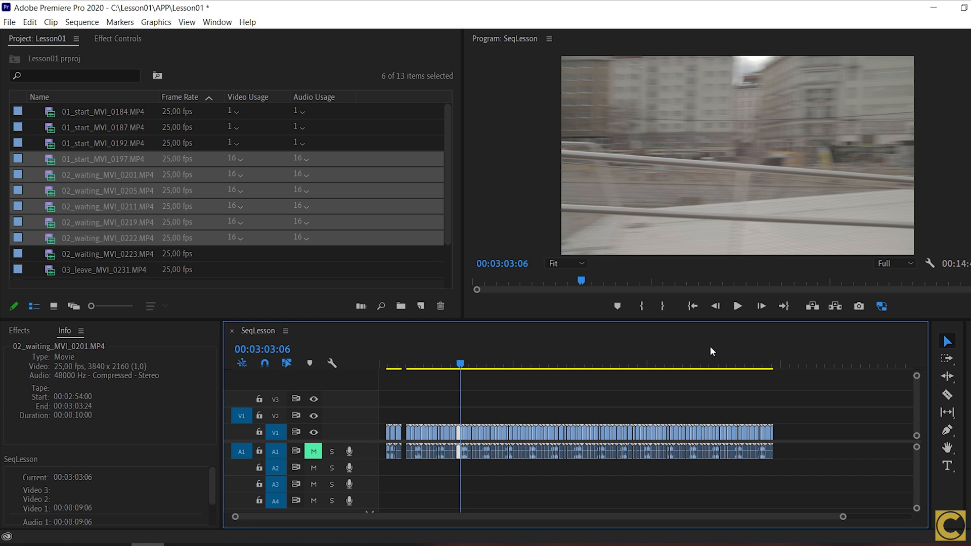
pyautogui.press('=')
pyautogui.press('=')
pyautogui.press('=')
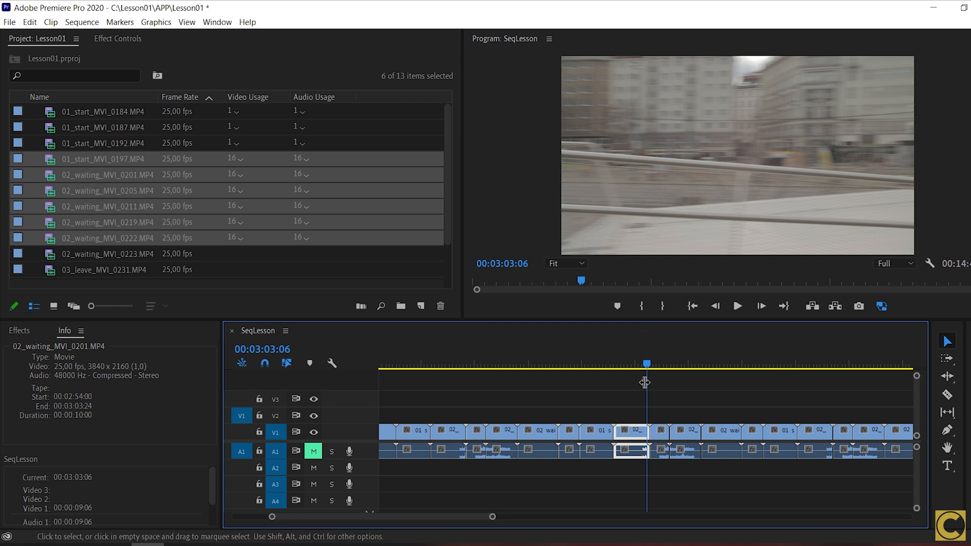
pyautogui.press('-')
pyautogui.press('-')
pyautogui.press('-')
pyautogui.press('-')
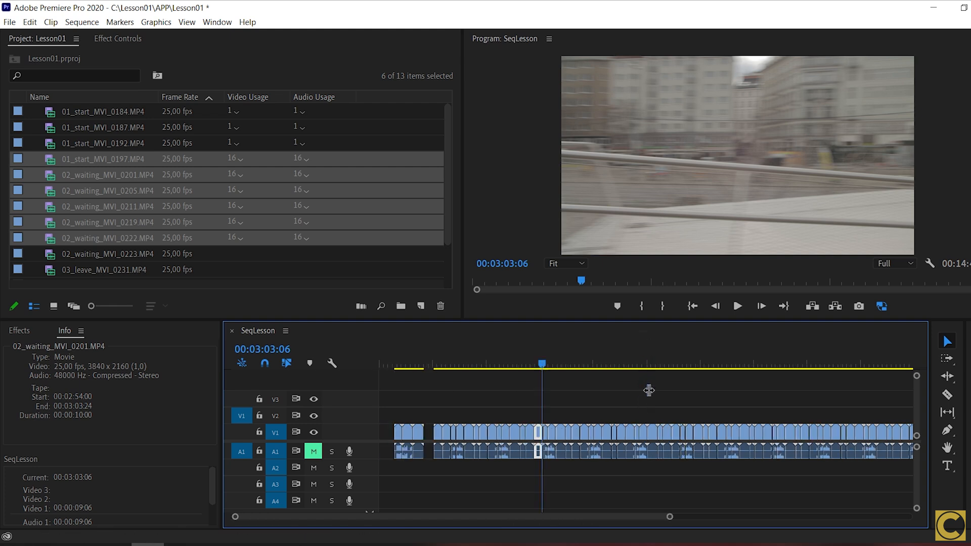
# Move the playhead to 00:11:56:17, zoom in on the 02_waiting_MVI_0219.MP4 clip there, and zoom back out to the whole sequence
pyautogui.click(636, 360)
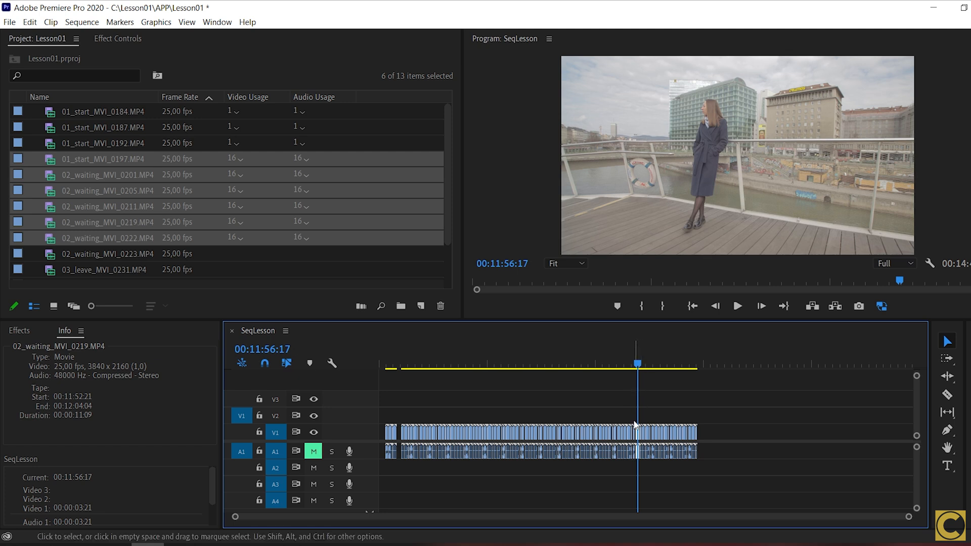
pyautogui.press('=')
pyautogui.click(634, 449)
pyautogui.press('=')
pyautogui.press('=')
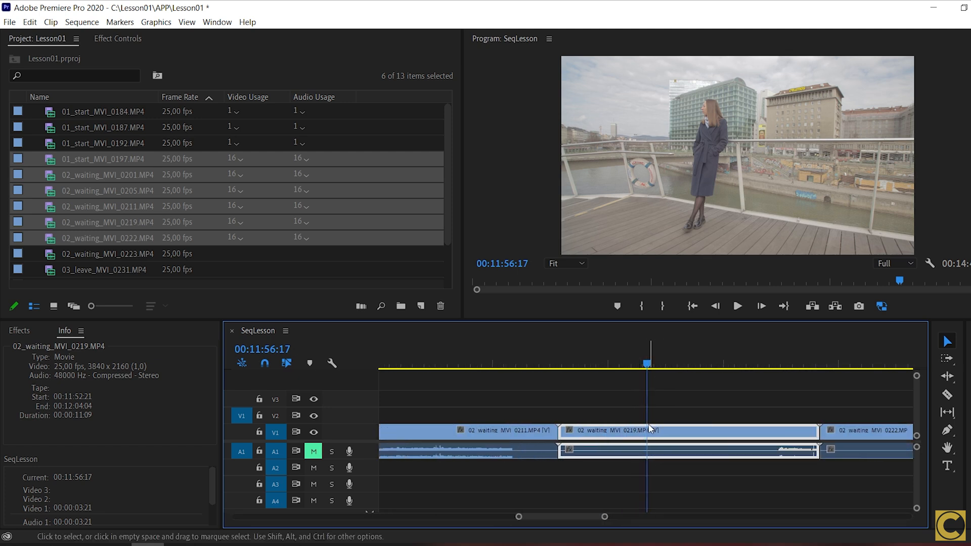
pyautogui.press('-')
pyautogui.press('-')
pyautogui.press('-')
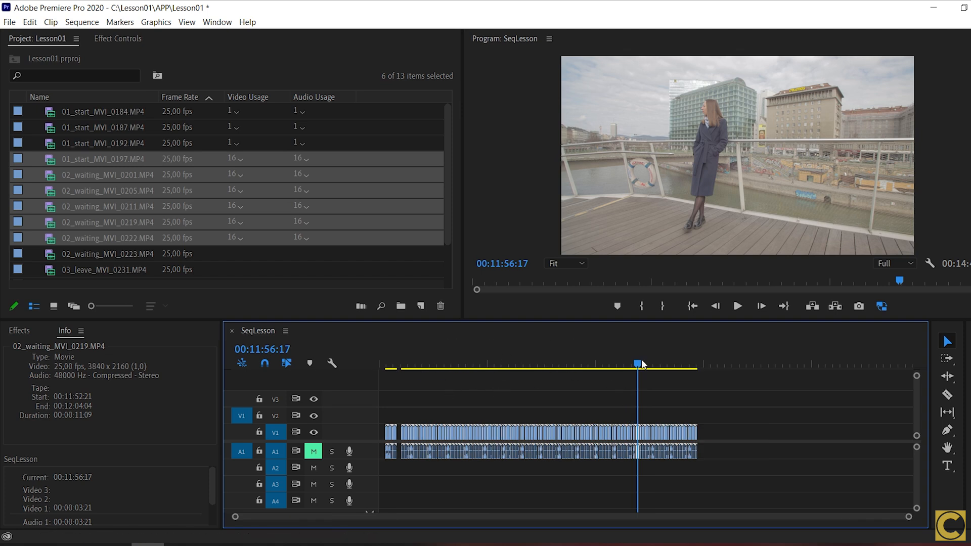
# Place the playhead at 00:06:33:02 and zoom in on the 02_waiting_MVI_0205.MP4 clip beneath it
pyautogui.click(423, 365)
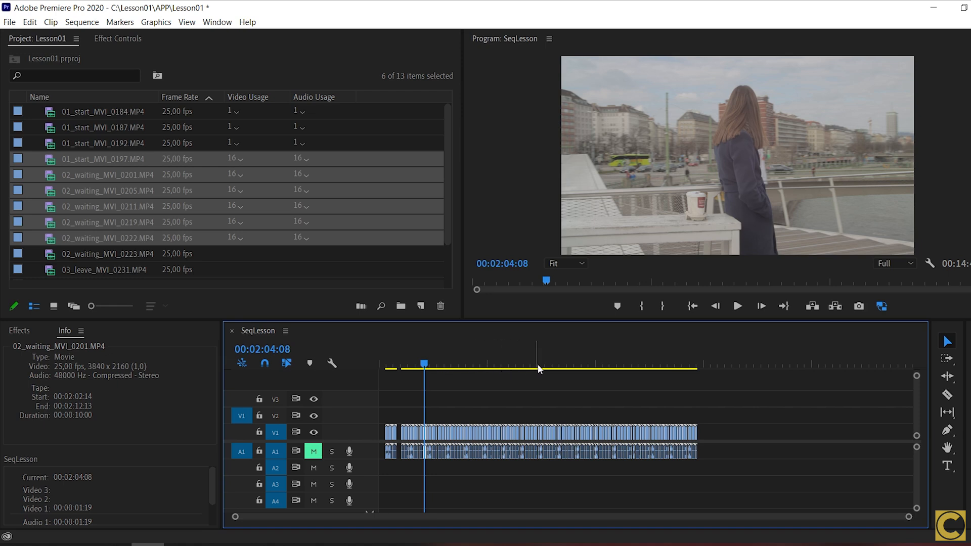
pyautogui.click(508, 394)
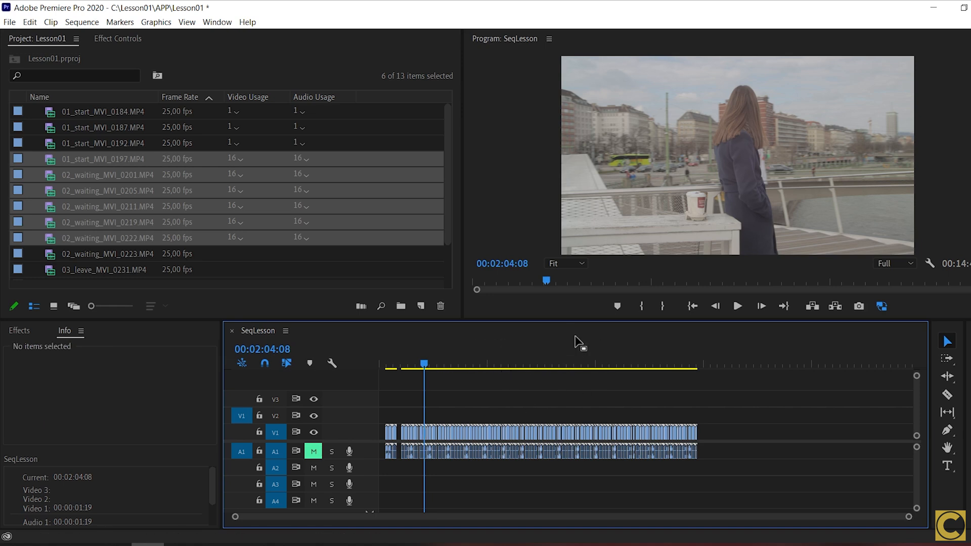
pyautogui.click(441, 362)
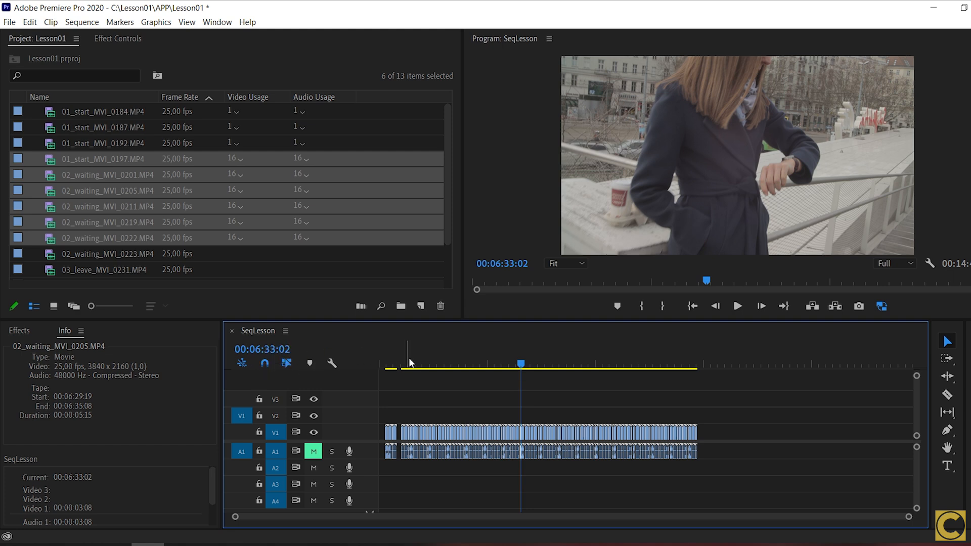
pyautogui.press('=')
pyautogui.press('=')
pyautogui.press('=')
pyautogui.press('=')
pyautogui.press('=')
pyautogui.press('=')
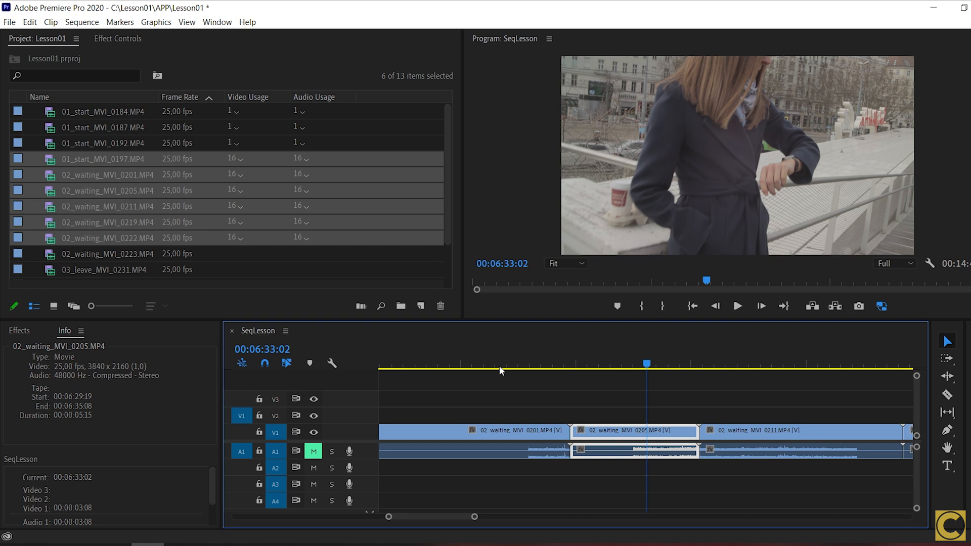
# Step the playhead forward frame by frame to 00:06:33:15
pyautogui.press('Right')
pyautogui.press('Right')
pyautogui.press('Right')
pyautogui.press('Right')
pyautogui.press('Right')
pyautogui.press('Right')
pyautogui.press('Right')
pyautogui.press('Right')
pyautogui.press('Right')
pyautogui.press('Right')
pyautogui.press('Right')
pyautogui.press('Right')
pyautogui.press('Right')
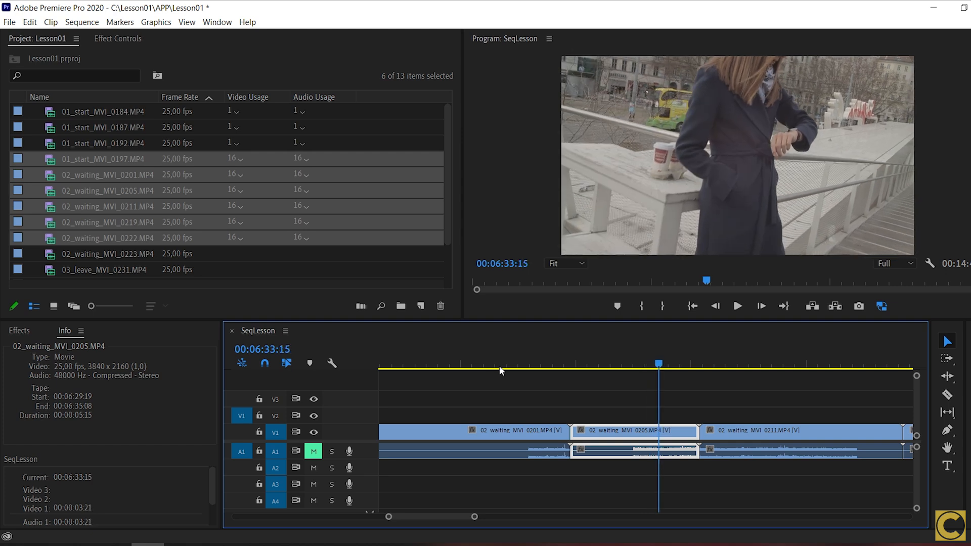
# Step the playhead back frame by frame to 00:06:33:03
pyautogui.press('Left')
pyautogui.press('Left')
pyautogui.press('Left')
pyautogui.press('Left')
pyautogui.press('Left')
pyautogui.press('Left')
pyautogui.press('Left')
pyautogui.press('Left')
pyautogui.press('Left')
pyautogui.press('Left')
pyautogui.press('Left')
pyautogui.press('Left')
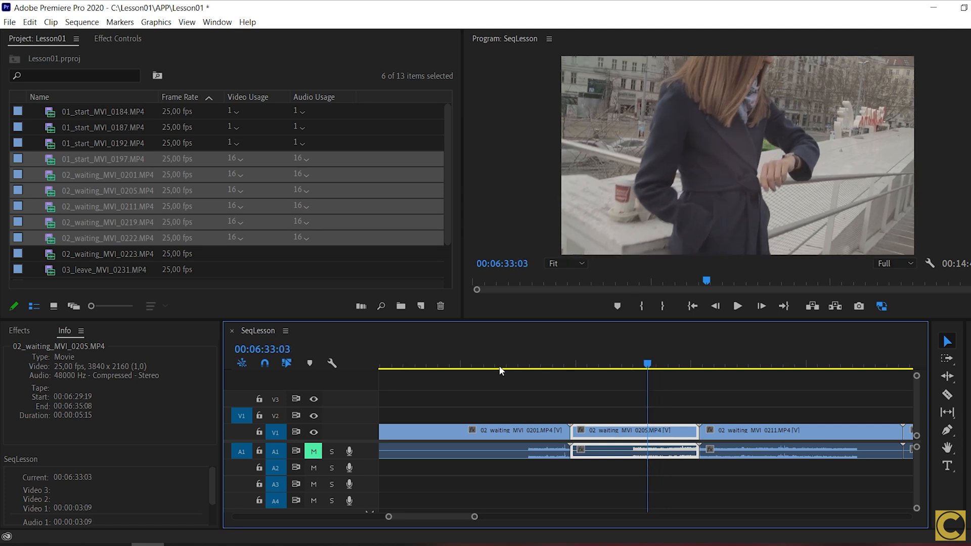
# Jump the playhead forward through the edit points to 00:07:11:05 and back to the preceding clip starts
pyautogui.click(642, 366)
pyautogui.press('Down')
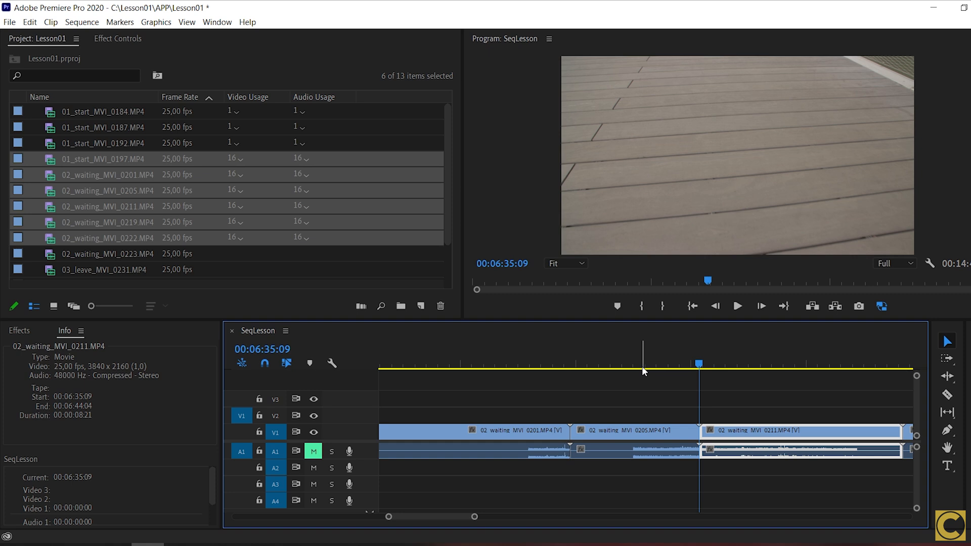
pyautogui.press('Down')
pyautogui.press('Down')
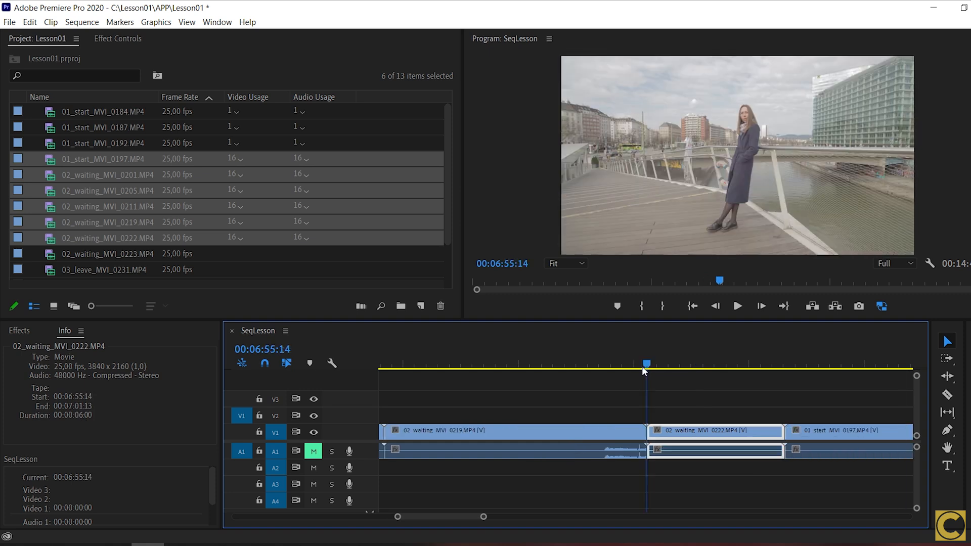
pyautogui.press('Down')
pyautogui.press('Down')
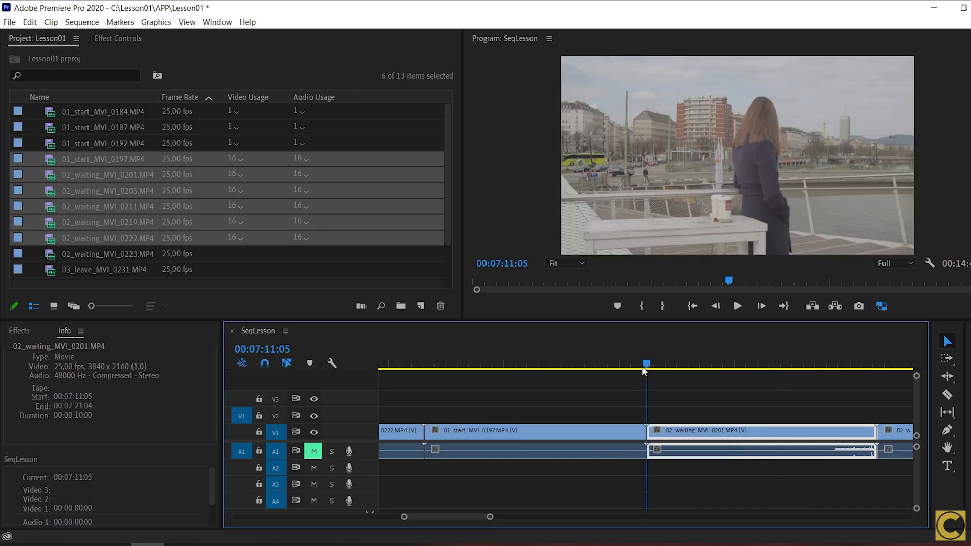
pyautogui.press('Up')
pyautogui.press('Up')
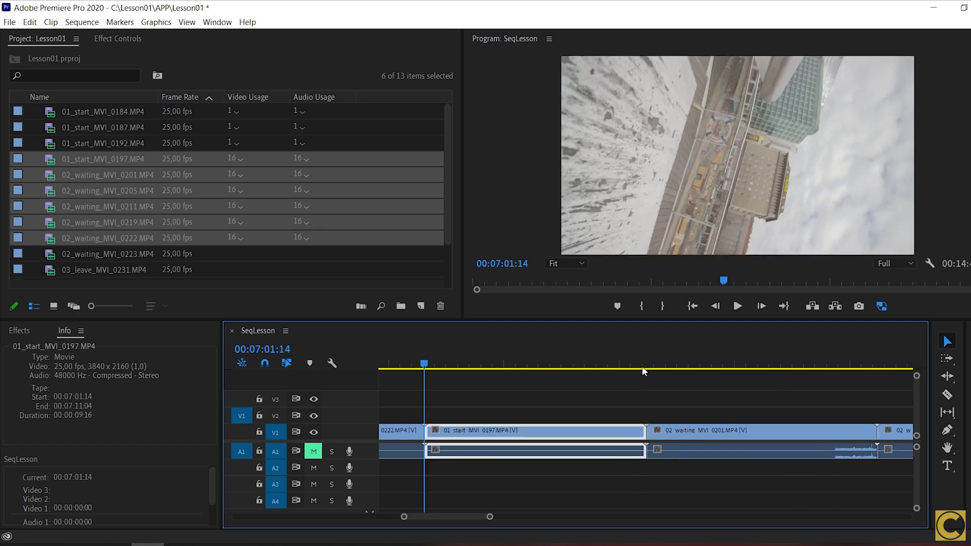
# Zoom out the timeline, jump back to earlier edit points, and return the playhead to the sequence start
pyautogui.press('-')
pyautogui.press('-')
pyautogui.press('-')
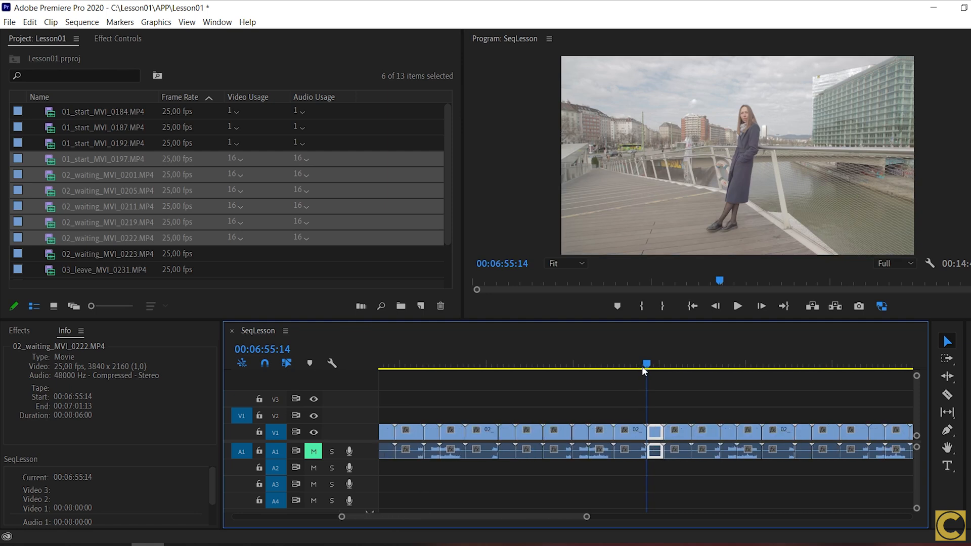
pyautogui.press('Up')
pyautogui.press('Home')
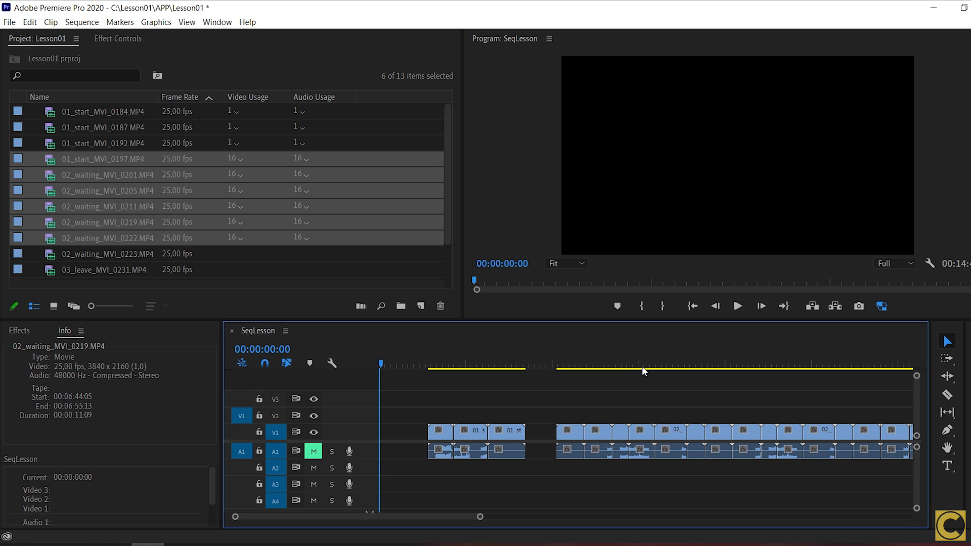
# Near the sequence end, at 00:14:31:23, try to move the last 02_waiting_MVI_0219.MP4 clip past the clip that follows it
pyautogui.press('End')
pyautogui.click(527, 356)
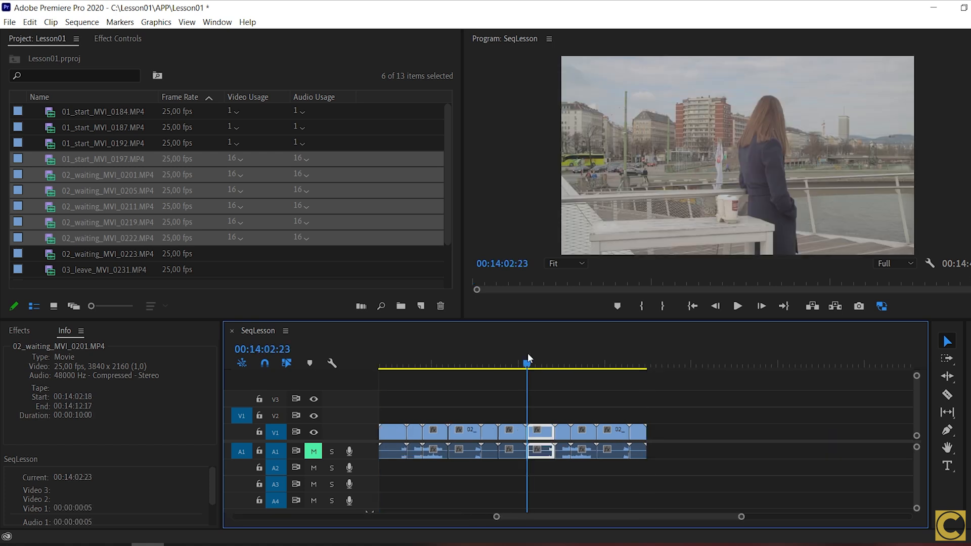
pyautogui.click(611, 364)
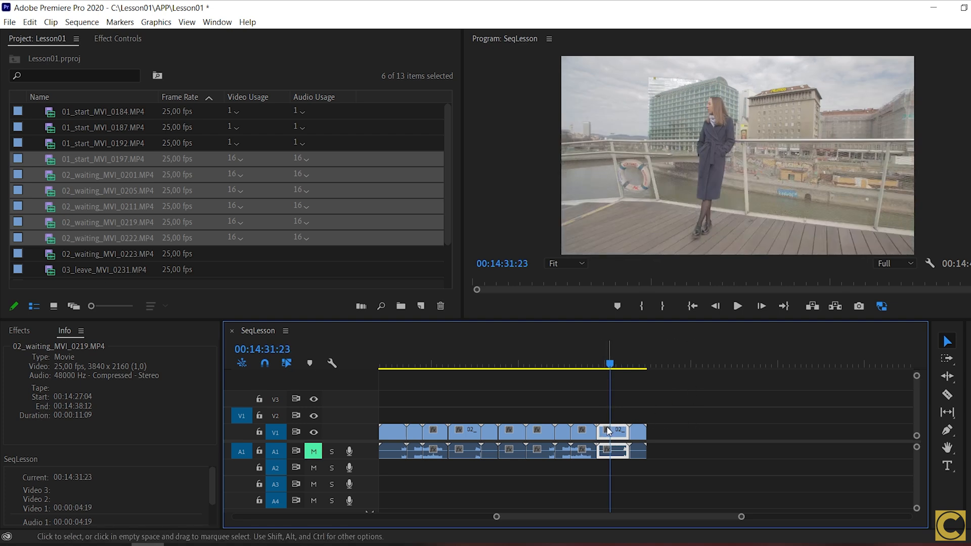
pyautogui.moveTo(610, 430); pyautogui.dragTo(657, 434)
pyautogui.moveTo(726, 475); pyautogui.dragTo(634, 434)
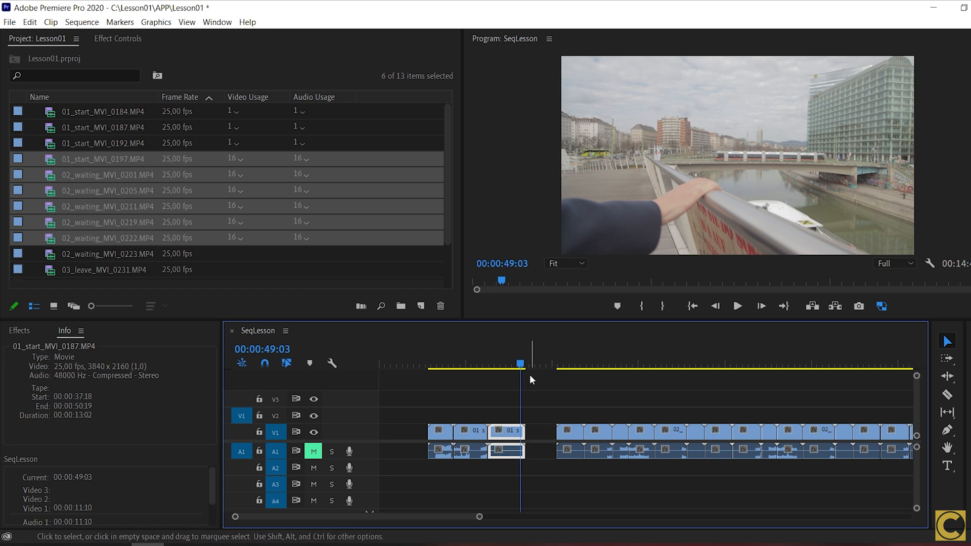
# Play from 00:00:49:03 into the gap after the third clip, and ripple delete that gap
pyautogui.press('space')
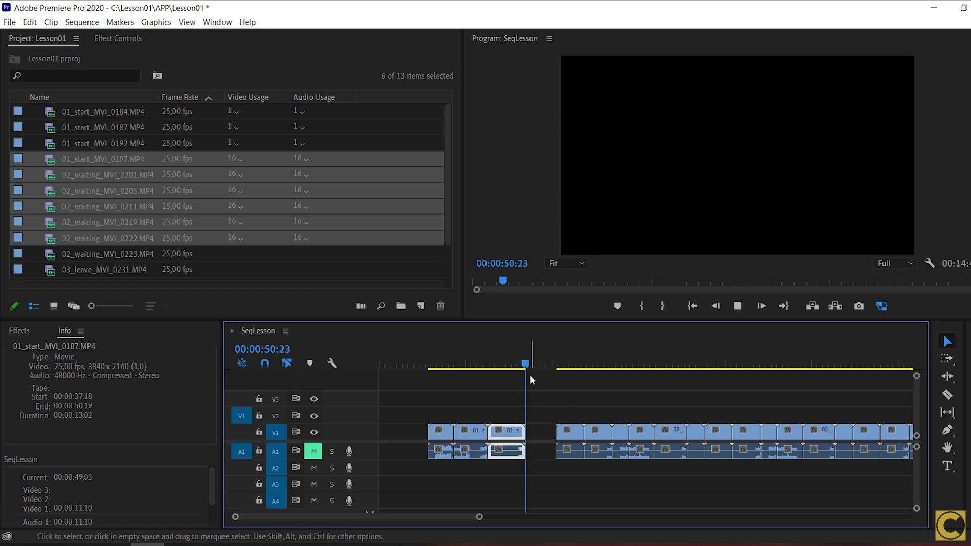
pyautogui.press('space')
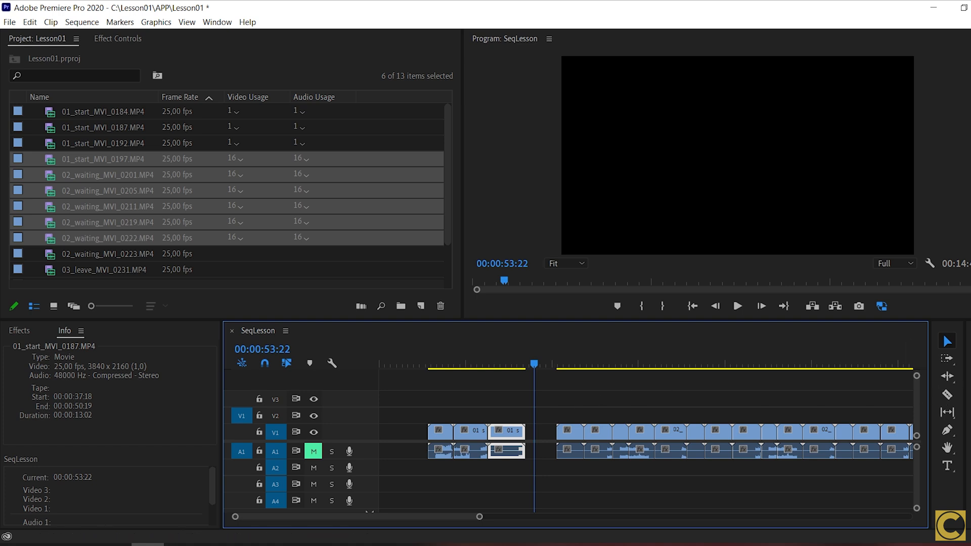
pyautogui.rightClick(540, 428)
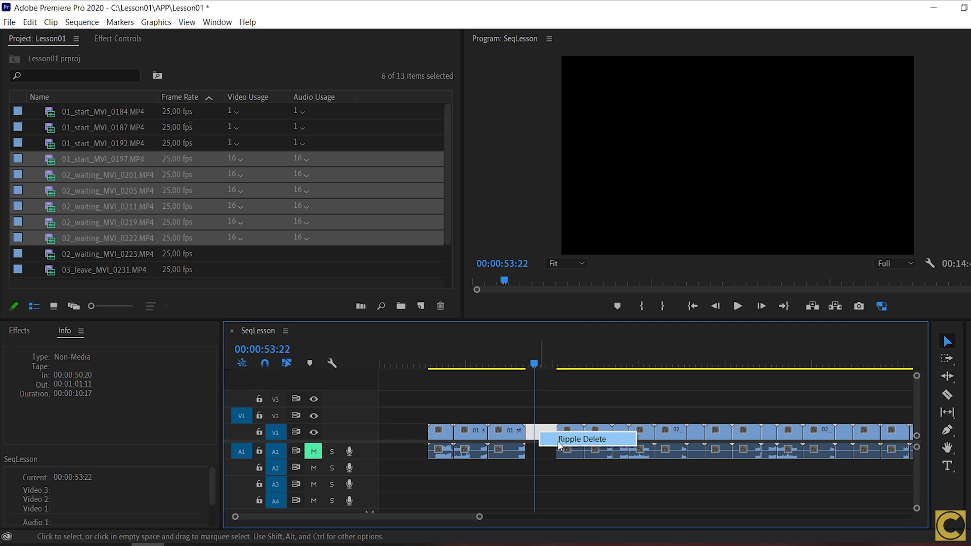
pyautogui.click(581, 439)
# Ripple delete the empty space before the first clip on V1
pyautogui.click(407, 360)
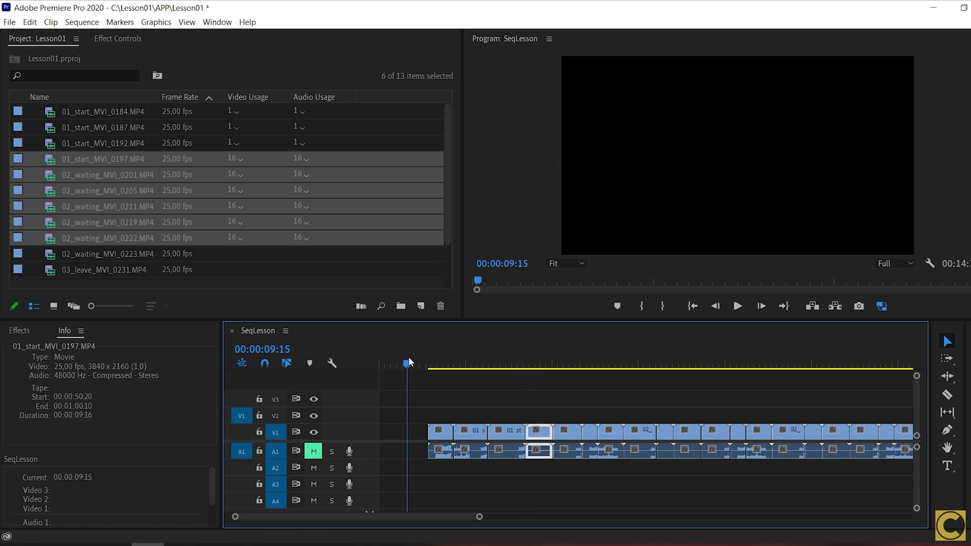
pyautogui.rightClick(398, 432)
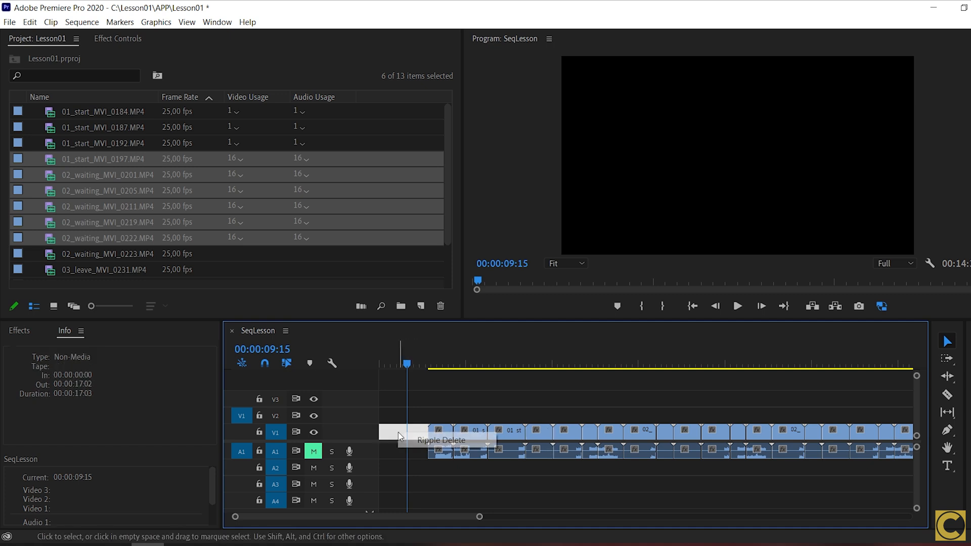
pyautogui.click(440, 440)
# Cut the 02_waiting_MVI_0219.MP4 clip in two at 00:01:13:12 with the Razor tool, and return to the Selection tool
pyautogui.click(595, 360)
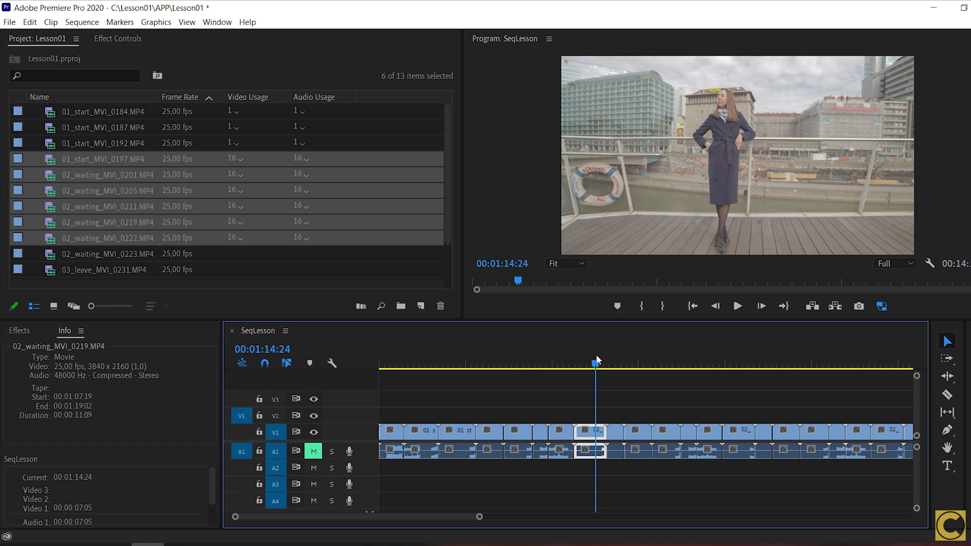
pyautogui.press('=')
pyautogui.click(630, 360)
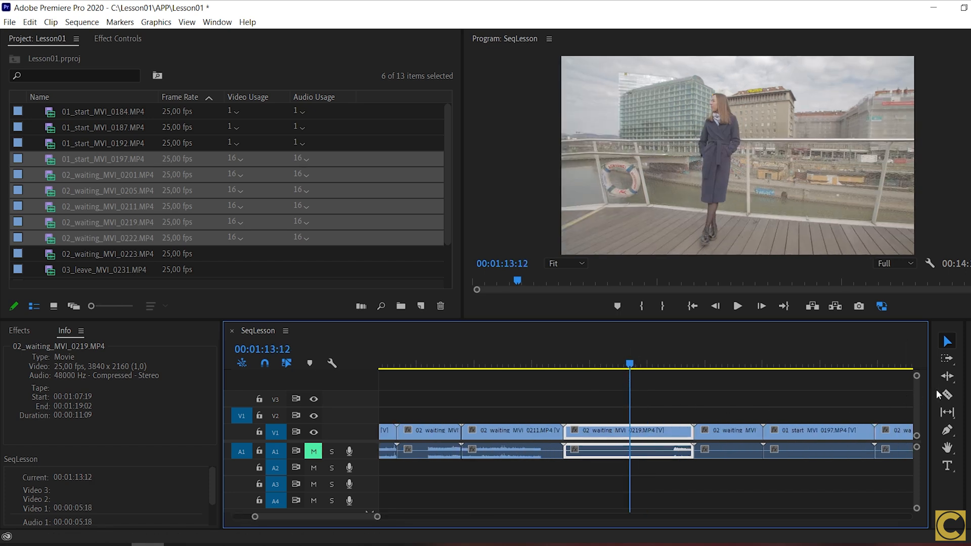
pyautogui.click(948, 396)
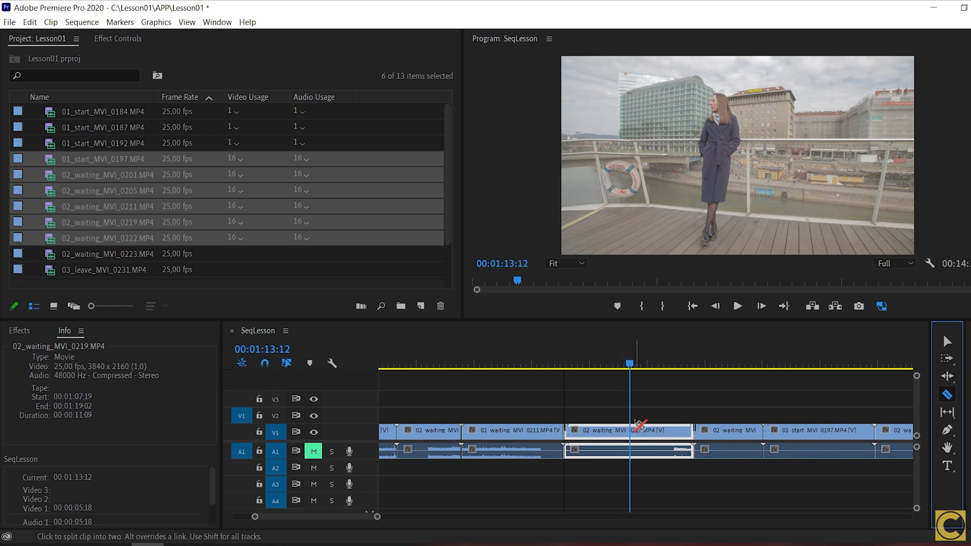
pyautogui.click(630, 431)
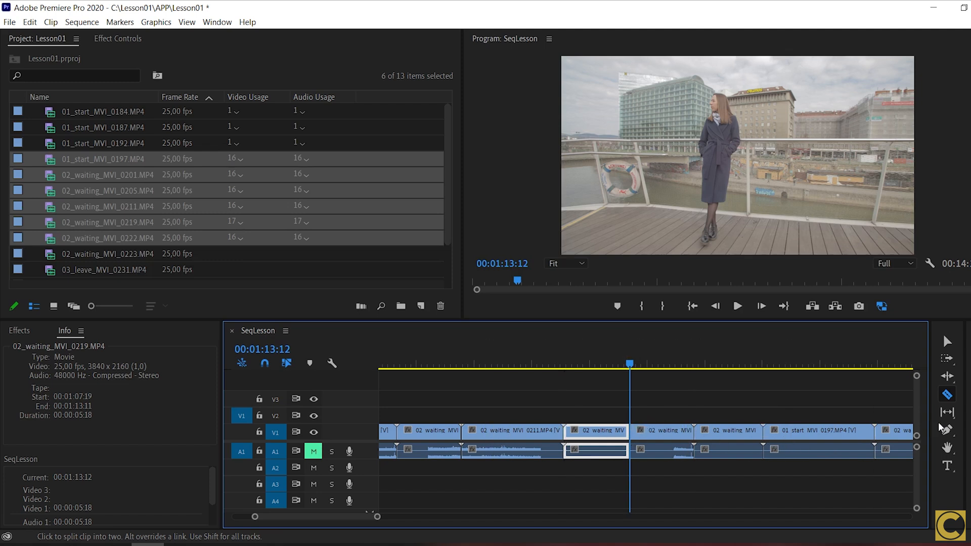
pyautogui.click(948, 341)
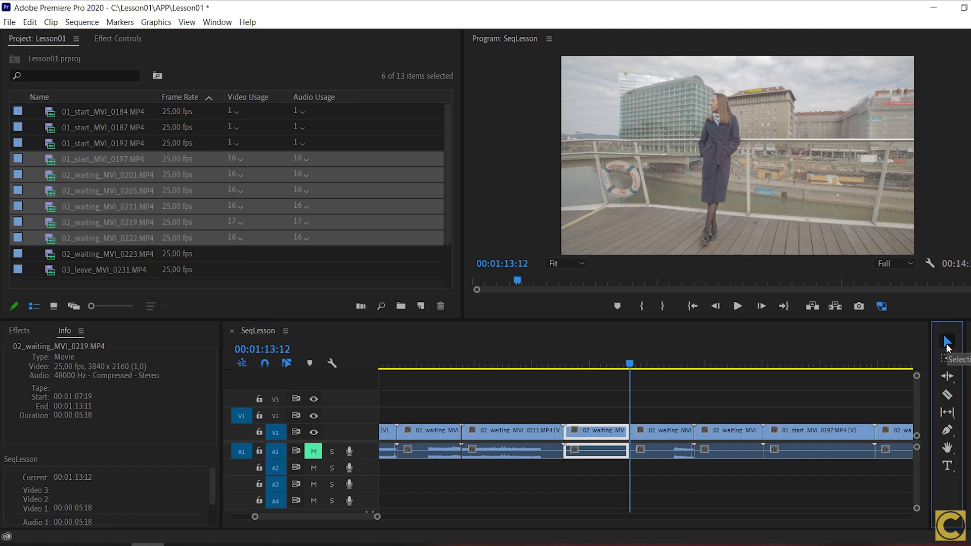
# Delete the first half of the split 02_waiting_MVI_0219.MP4 clip, leaving its gap on the timeline
pyautogui.click(666, 429)
pyautogui.click(704, 429)
pyautogui.click(811, 430)
pyautogui.click(640, 429)
pyautogui.click(602, 436)
pyautogui.moveTo(620, 364); pyautogui.dragTo(653, 364)
pyautogui.click(609, 354)
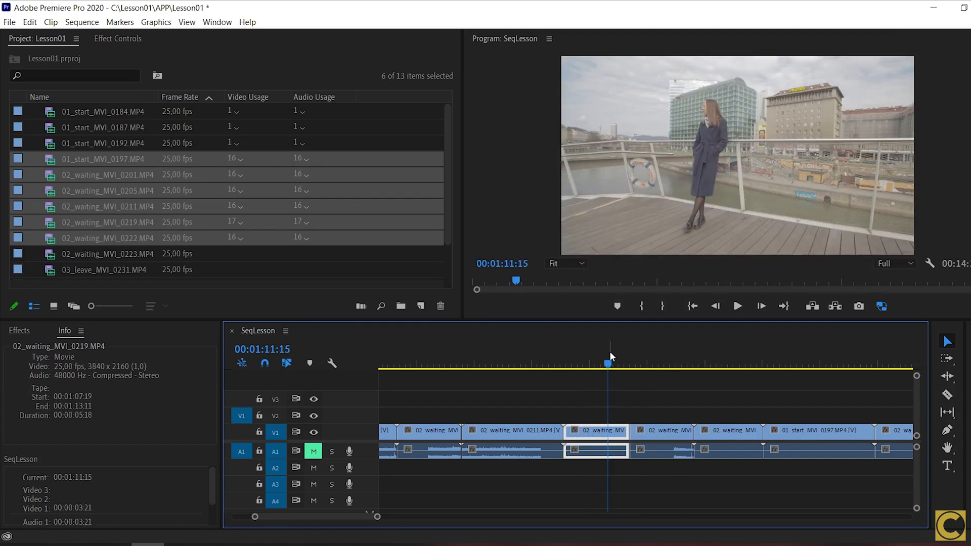
pyautogui.press('Delete')
pyautogui.moveTo(609, 351)
pyautogui.mouseDown()
pyautogui.moveTo(578, 349)
pyautogui.moveTo(600, 352)
pyautogui.mouseUp()
pyautogui.press('-')
pyautogui.press('-')
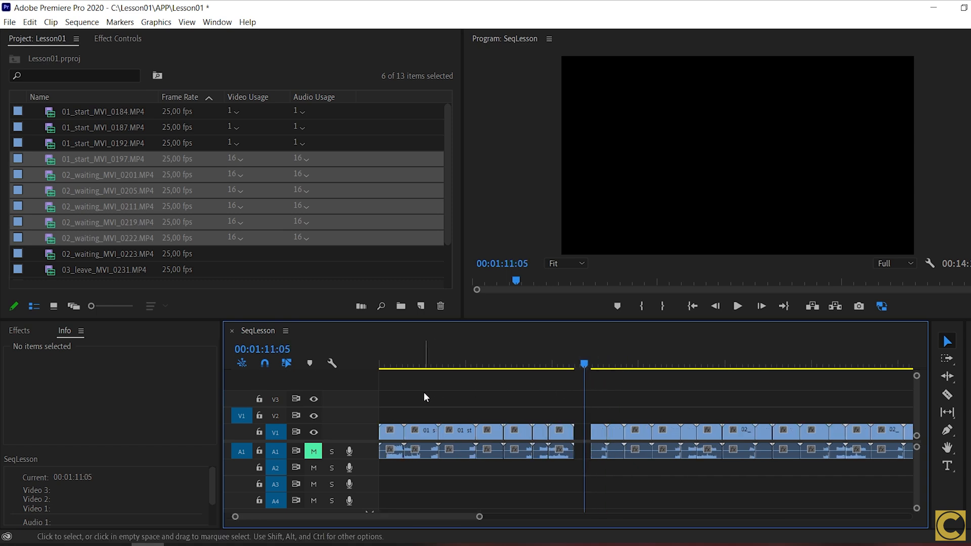
# Place the playhead at 00:00:38:23 and trim the start of the 01_start_MVI_0197.MP4 clip to it
pyautogui.click(488, 364)
pyautogui.press('=')
pyautogui.press('=')
pyautogui.moveTo(603, 365); pyautogui.dragTo(666, 359)
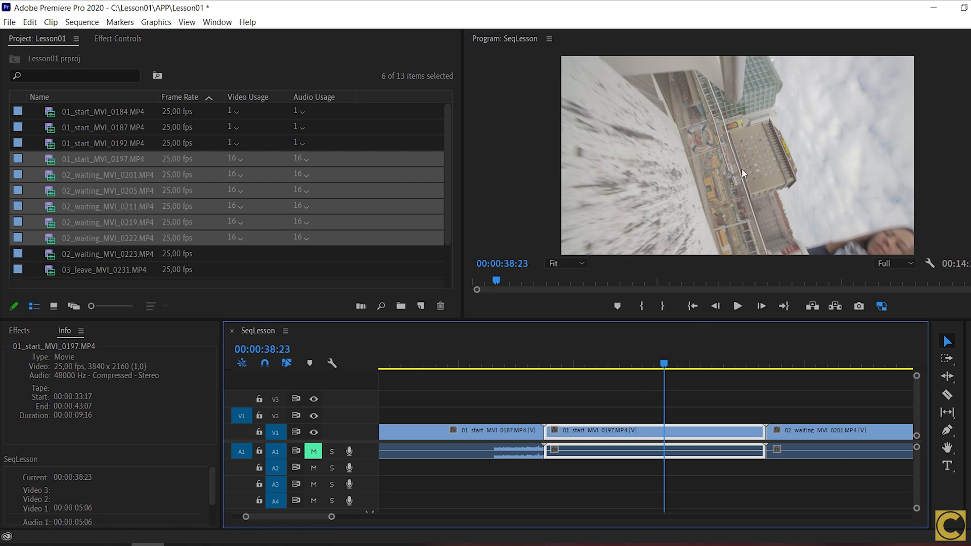
pyautogui.click(550, 430)
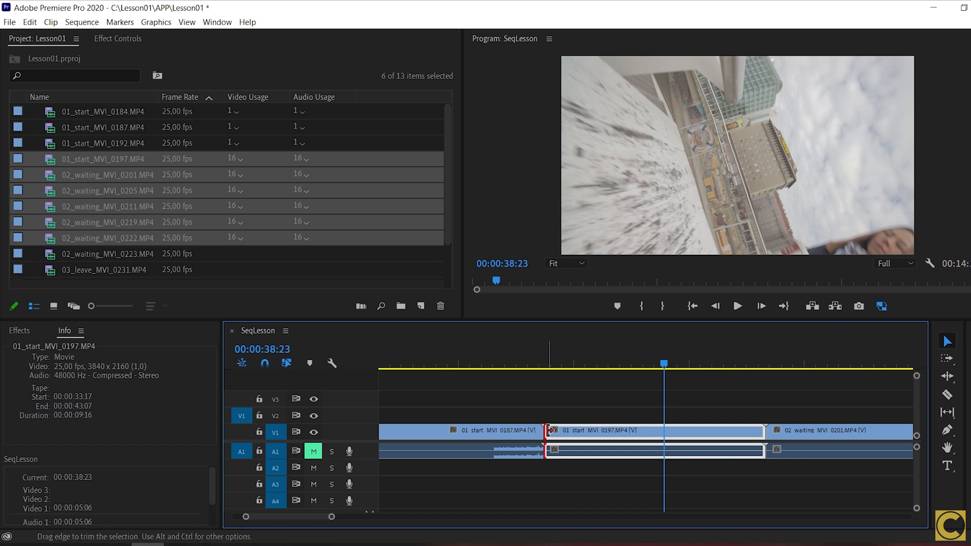
pyautogui.moveTo(550, 430); pyautogui.dragTo(583, 432)
pyautogui.moveTo(598, 430); pyautogui.dragTo(603, 428)
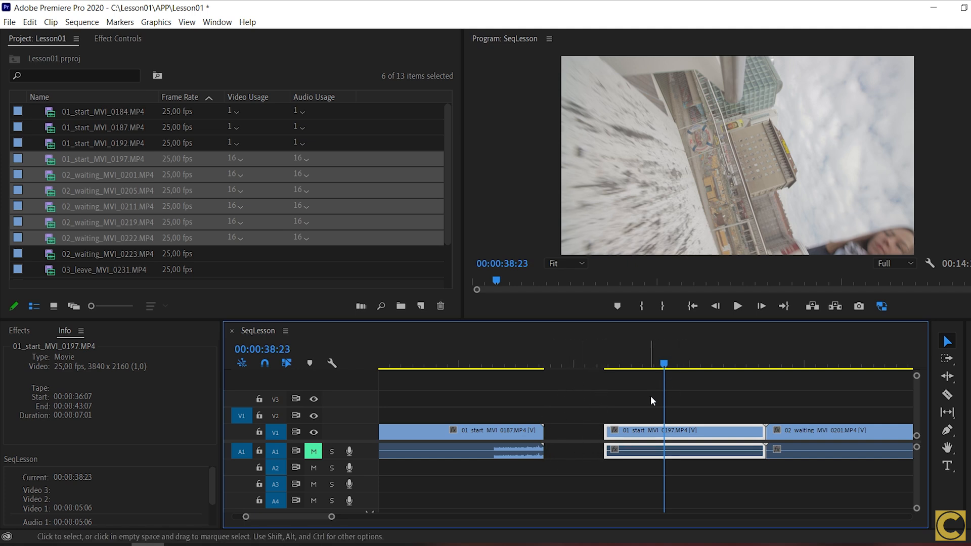
pyautogui.moveTo(606, 431); pyautogui.dragTo(664, 425)
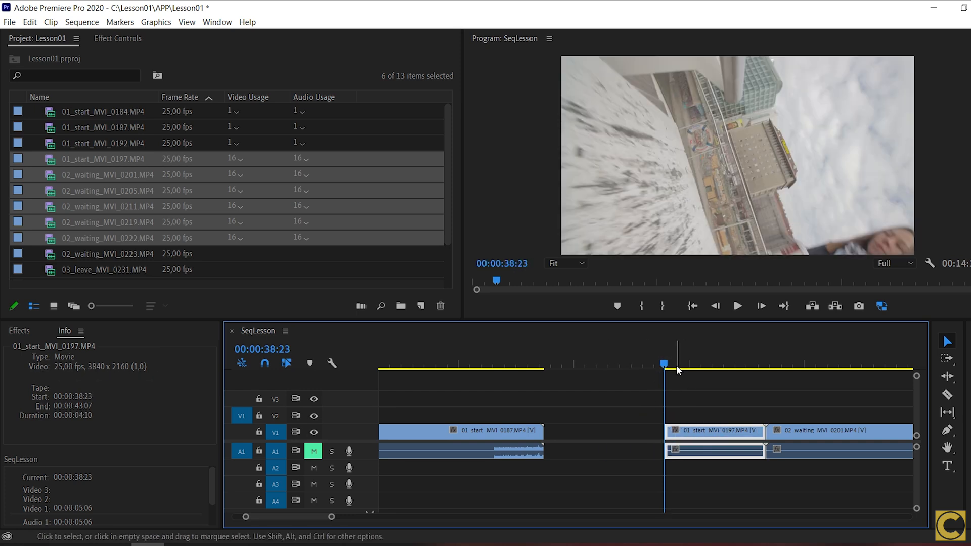
# Extend the start of the 01_start_MVI_0197.MP4 clip back to 00:00:35:19 and scrub through it to 00:00:38:03
pyautogui.moveTo(662, 363); pyautogui.dragTo(717, 367)
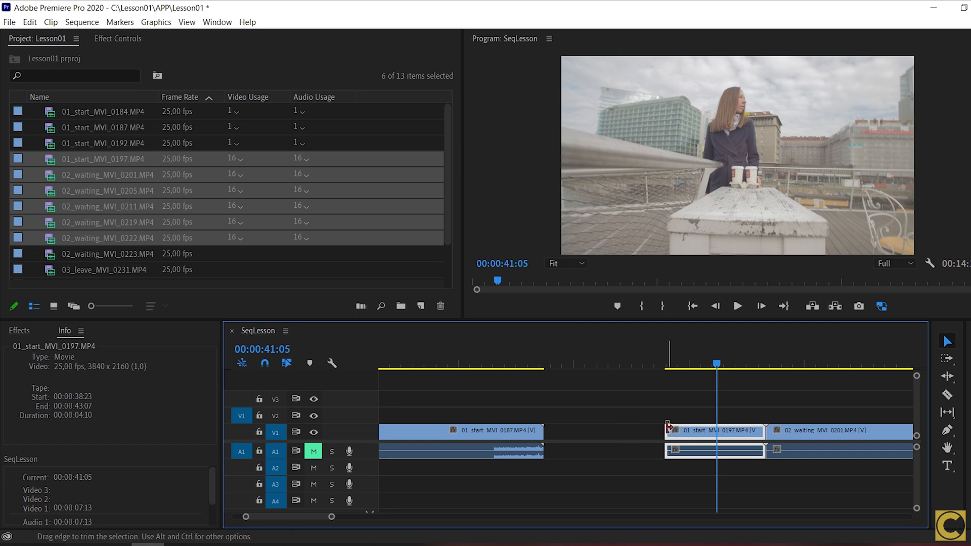
pyautogui.moveTo(668, 426); pyautogui.dragTo(591, 433)
pyautogui.click(606, 363)
pyautogui.moveTo(614, 354); pyautogui.dragTo(647, 354)
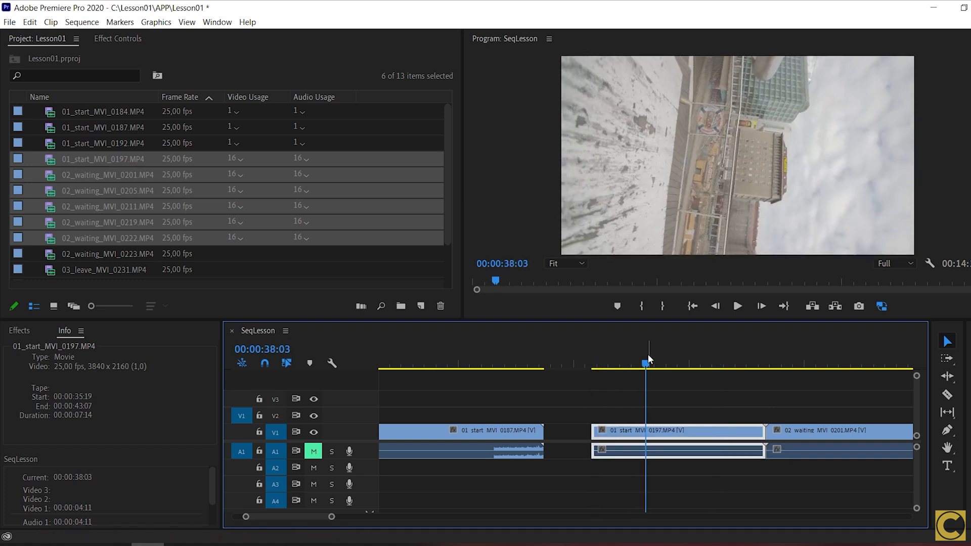
# Play and step frame by frame to 00:00:38:21, and trim the start of 01_start_MVI_0197.MP4 to that frame
pyautogui.press('space')
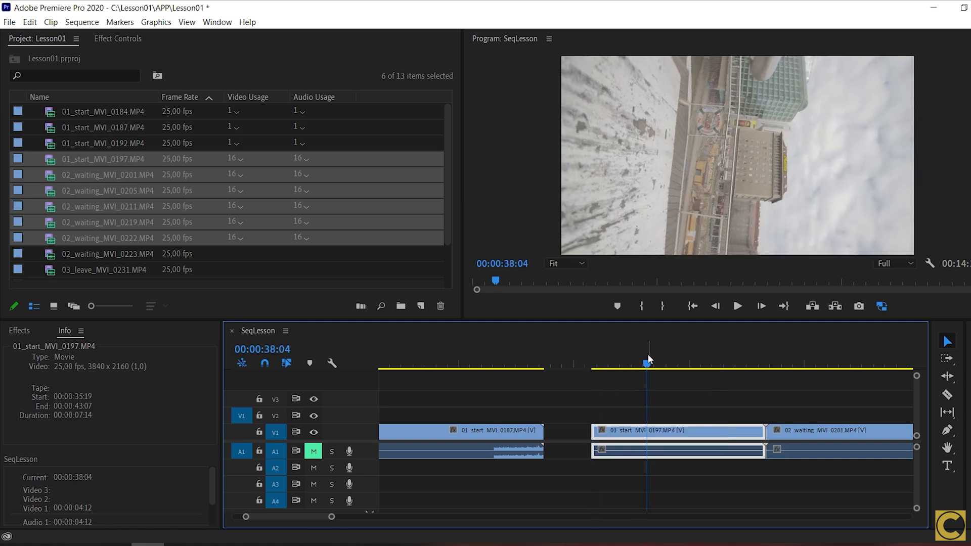
pyautogui.press('Right')
pyautogui.press('Right')
pyautogui.press('Right')
pyautogui.press('Right')
pyautogui.press('Right')
pyautogui.press('Left')
pyautogui.press('Left')
pyautogui.press('Left')
pyautogui.press('Left')
pyautogui.press('Left')
pyautogui.press('Left')
pyautogui.press('Left')
pyautogui.press('Left')
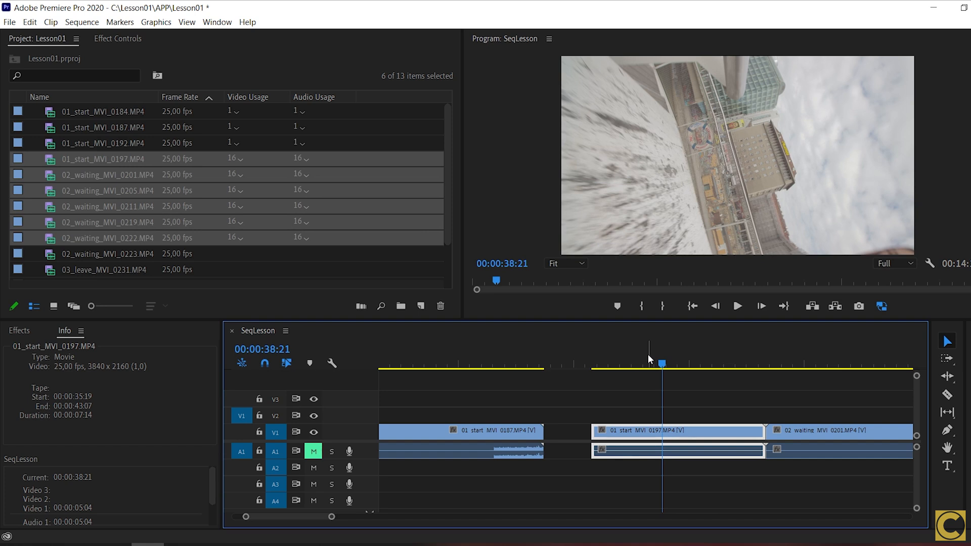
pyautogui.moveTo(593, 429); pyautogui.dragTo(663, 419)
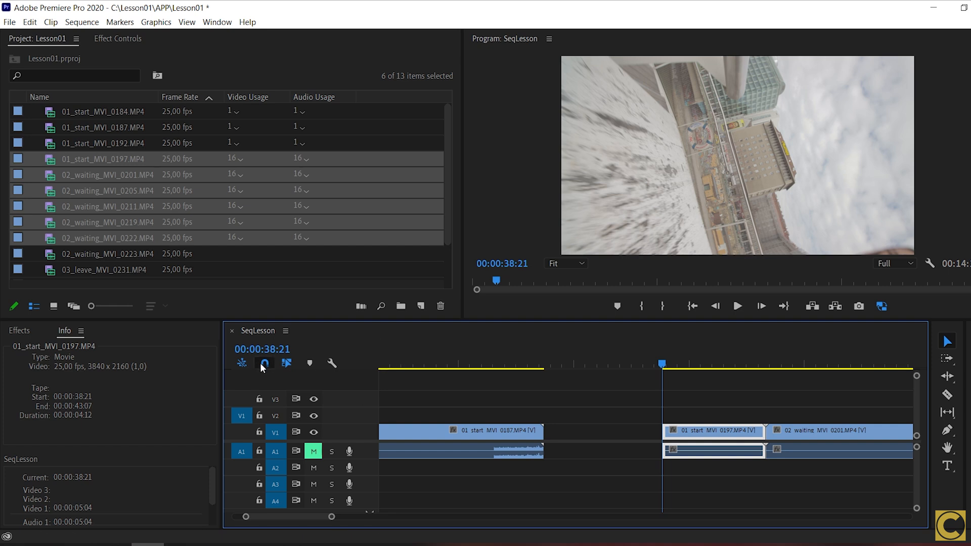
# Try fine trims of the 01_start_MVI_0197.MP4 start at the playhead with timeline snapping off, and turn snapping back on
pyautogui.moveTo(664, 430)
pyautogui.mouseDown()
pyautogui.moveTo(600, 430)
pyautogui.moveTo(663, 431)
pyautogui.mouseUp()
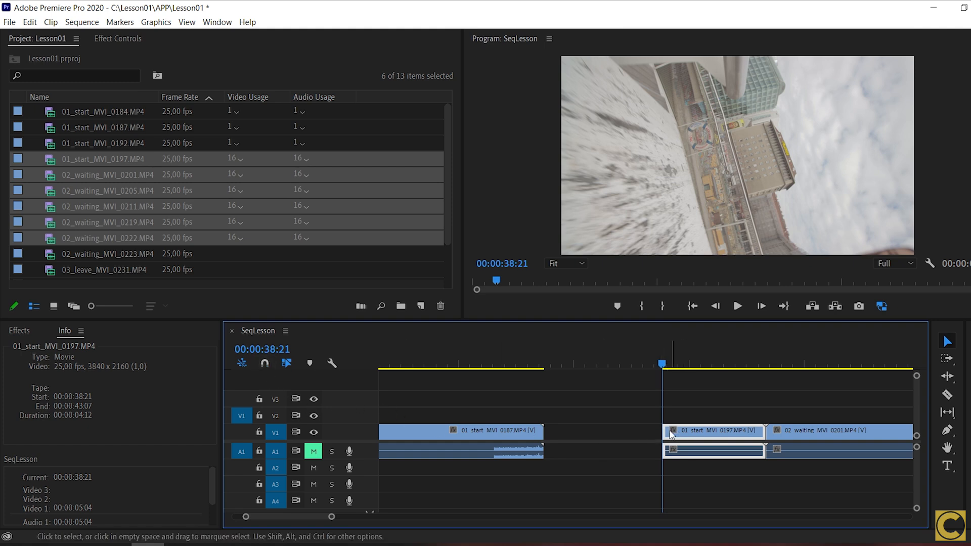
pyautogui.moveTo(662, 430)
pyautogui.mouseDown()
pyautogui.moveTo(616, 431)
pyautogui.moveTo(685, 431)
pyautogui.moveTo(653, 430)
pyautogui.moveTo(666, 426)
pyautogui.mouseUp()
pyautogui.press('-')
pyautogui.press('-')
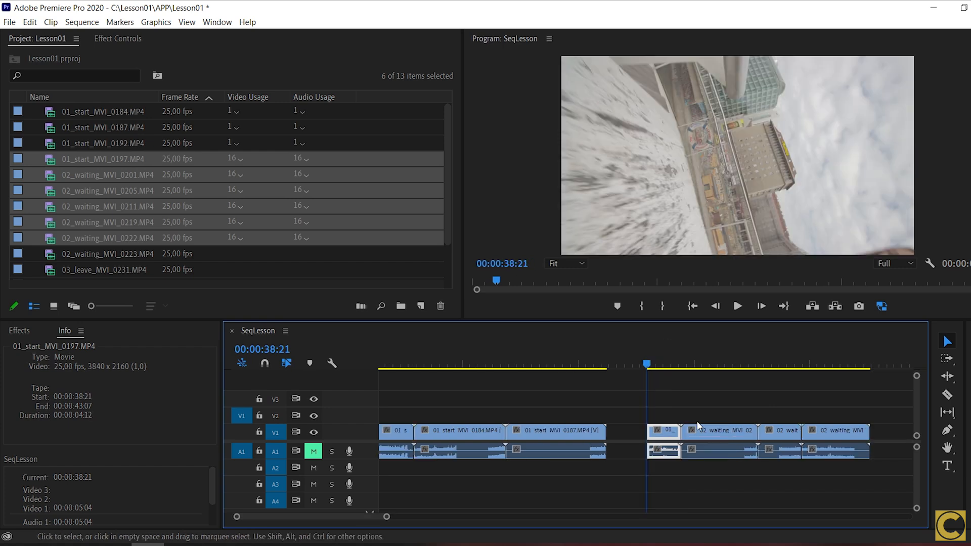
pyautogui.click(263, 365)
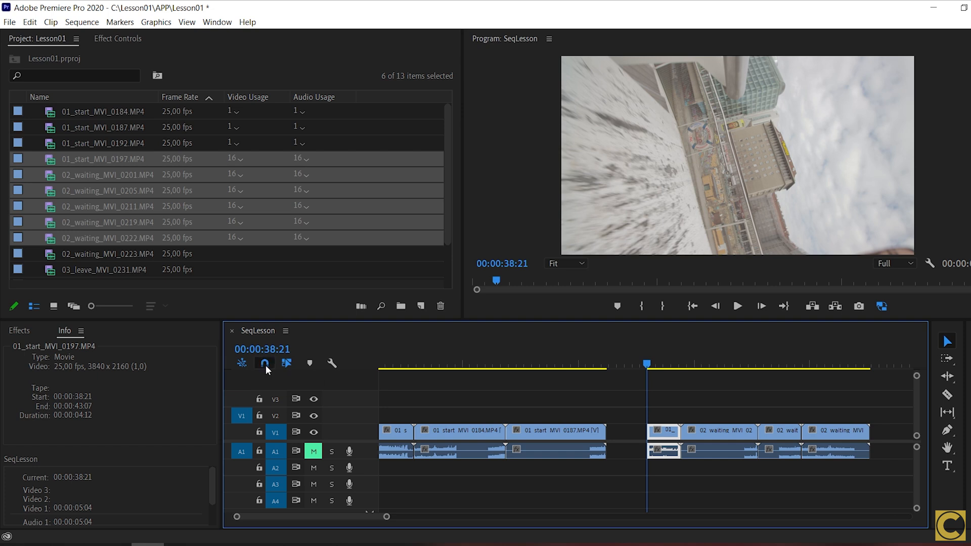
# Extend the start of the 01_start_MVI_0197.MP4 clip back to the end of 01_start_MVI_0187.MP4 at 00:00:33:17
pyautogui.moveTo(651, 434); pyautogui.dragTo(653, 431)
pyautogui.moveTo(818, 433)
pyautogui.mouseDown()
pyautogui.moveTo(836, 436)
pyautogui.moveTo(820, 434)
pyautogui.mouseUp()
pyautogui.moveTo(649, 428); pyautogui.dragTo(577, 429)
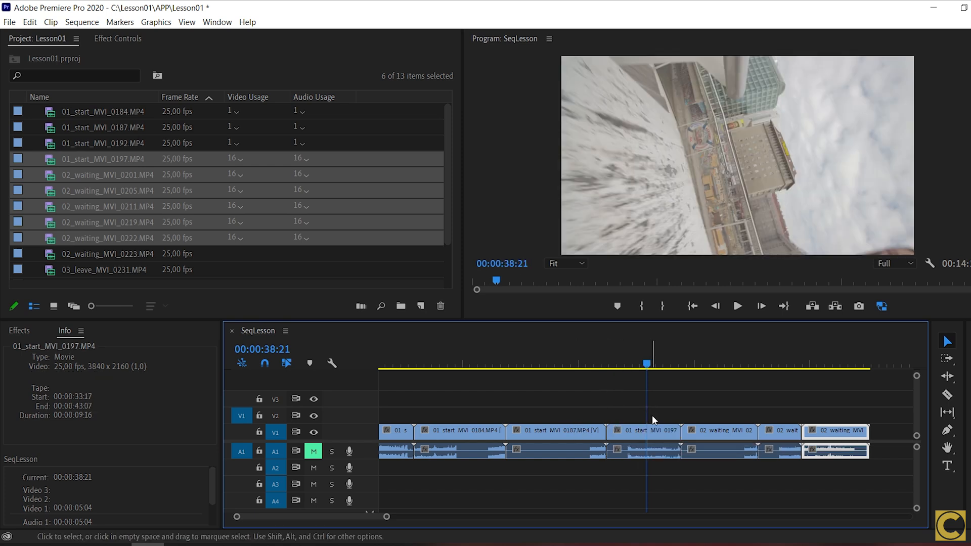
# Trim the end of the 01_start_MVI_0197.MP4 clip to 00:00:41:09 and scrub to 00:00:41:00
pyautogui.press('=')
pyautogui.press('=')
pyautogui.click(686, 363)
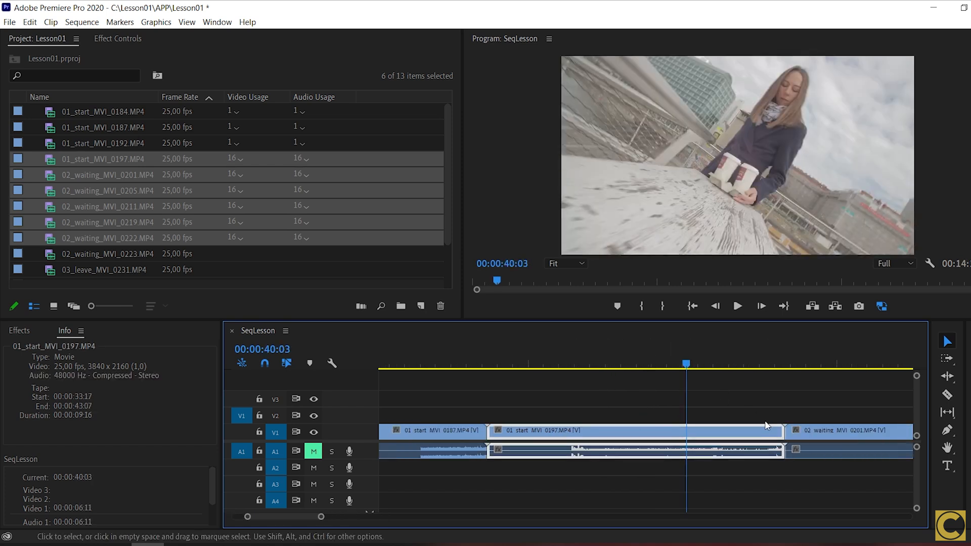
pyautogui.moveTo(782, 430); pyautogui.dragTo(724, 430)
pyautogui.click(710, 362)
pyautogui.moveTo(710, 363); pyautogui.dragTo(715, 370)
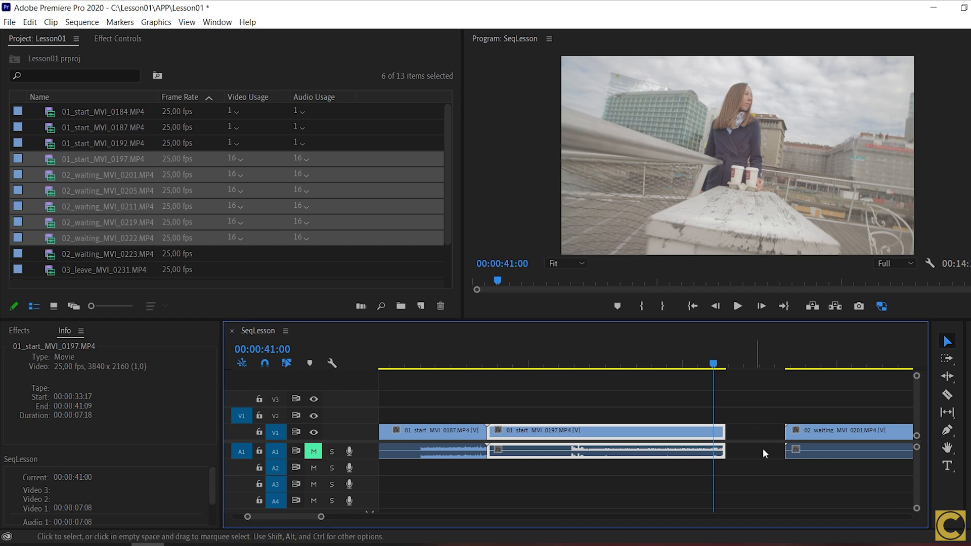
# Move the three clips after 01_start_MVI_0197.MP4 up against it, and ripple delete the gap behind them
pyautogui.press('-')
pyautogui.press('-')
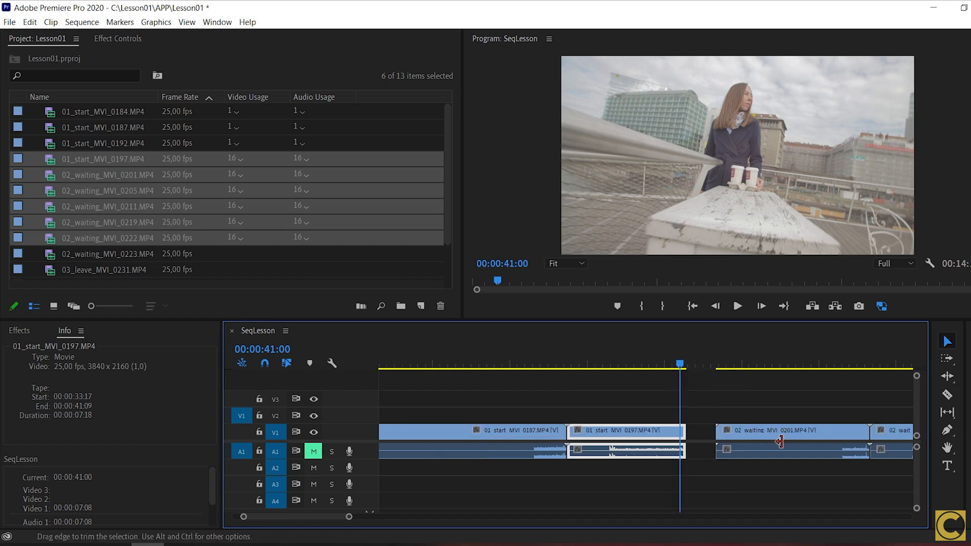
pyautogui.moveTo(726, 402); pyautogui.dragTo(841, 450)
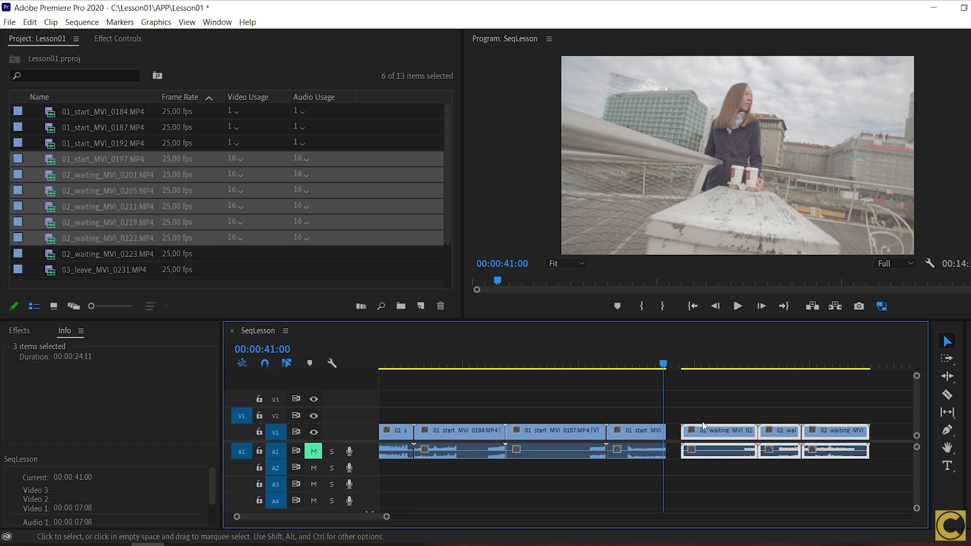
pyautogui.moveTo(713, 431); pyautogui.dragTo(698, 431)
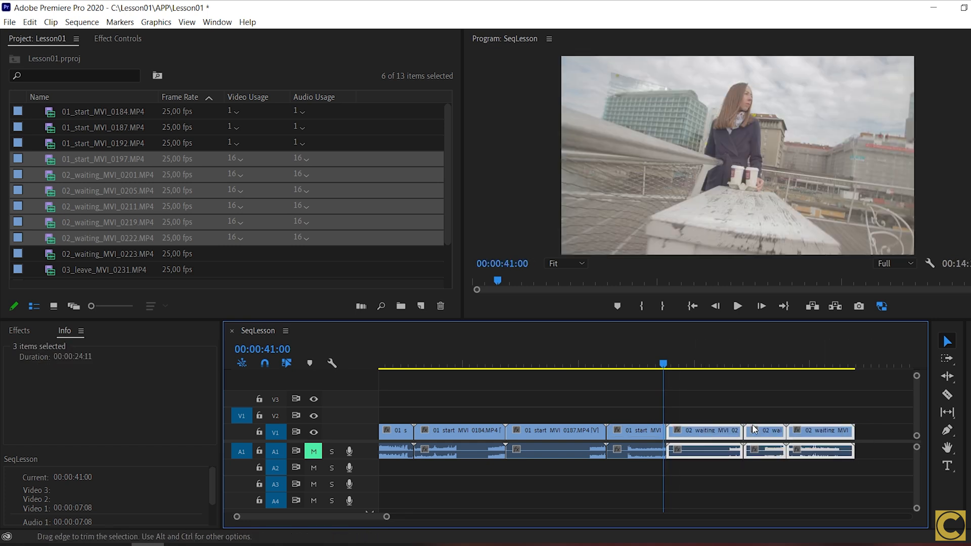
pyautogui.rightClick(866, 429)
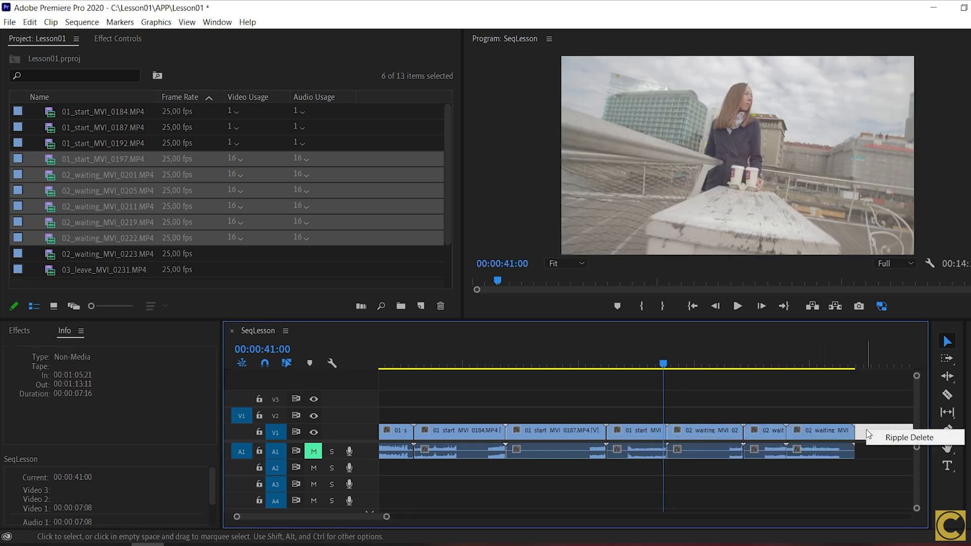
pyautogui.click(884, 437)
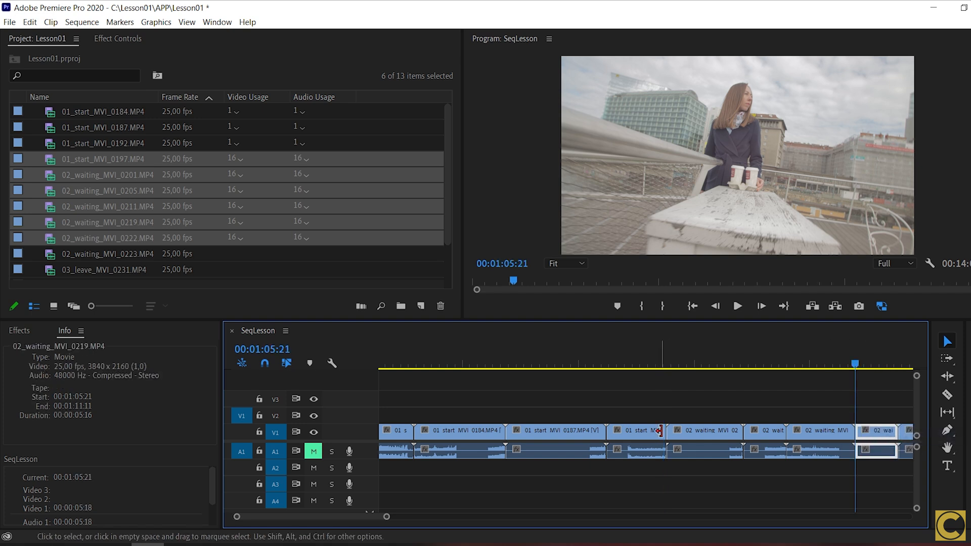
# Scrub to 00:00:40:22, try to trim the start of the 01_start_MVI_0197.MP4 clip, and clear the selection
pyautogui.moveTo(622, 363); pyautogui.dragTo(663, 362)
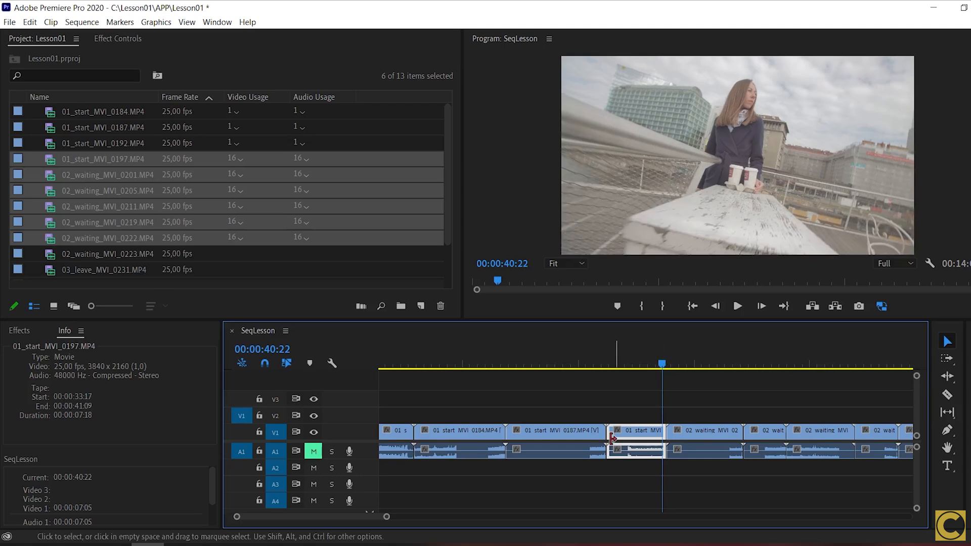
pyautogui.moveTo(606, 430)
pyautogui.mouseDown()
pyautogui.moveTo(595, 428)
pyautogui.moveTo(613, 430)
pyautogui.mouseUp()
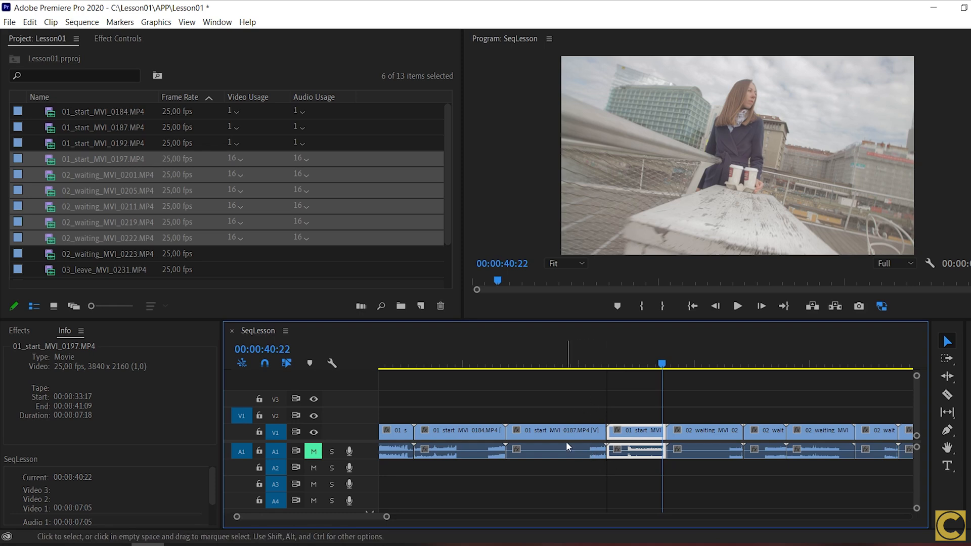
pyautogui.click(579, 422)
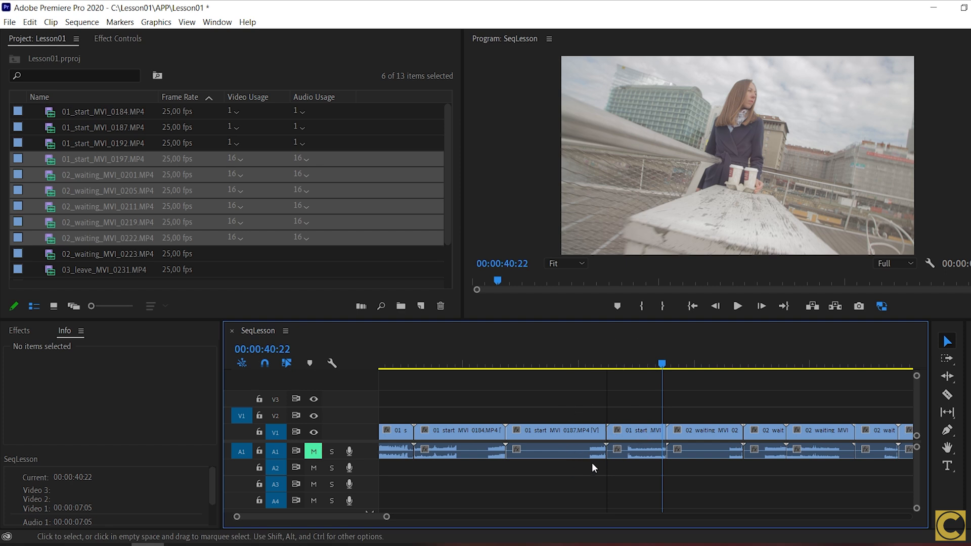
# Select all clips after 01_start_MVI_0197.MP4 and move them later in the sequence to open a gap behind it
pyautogui.press('-')
pyautogui.press('-')
pyautogui.press('-')
pyautogui.press('-')
pyautogui.moveTo(826, 466); pyautogui.dragTo(401, 413)
pyautogui.press('=')
pyautogui.press('=')
pyautogui.press('=')
pyautogui.press('=')
pyautogui.press('=')
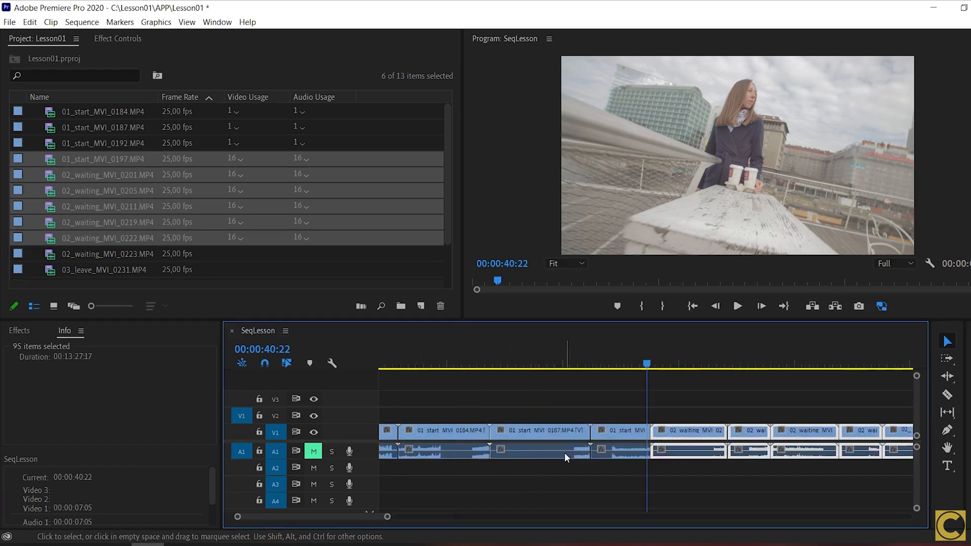
pyautogui.moveTo(679, 429); pyautogui.dragTo(766, 428)
# Extend the end of the 01_start_MVI_0197.MP4 clip to 00:00:43:07 and ripple delete the gap after it
pyautogui.moveTo(618, 427); pyautogui.dragTo(569, 433)
pyautogui.moveTo(650, 433)
pyautogui.mouseDown()
pyautogui.moveTo(674, 432)
pyautogui.moveTo(643, 432)
pyautogui.mouseUp()
pyautogui.moveTo(755, 436); pyautogui.dragTo(773, 447)
pyautogui.moveTo(646, 431); pyautogui.dragTo(685, 425)
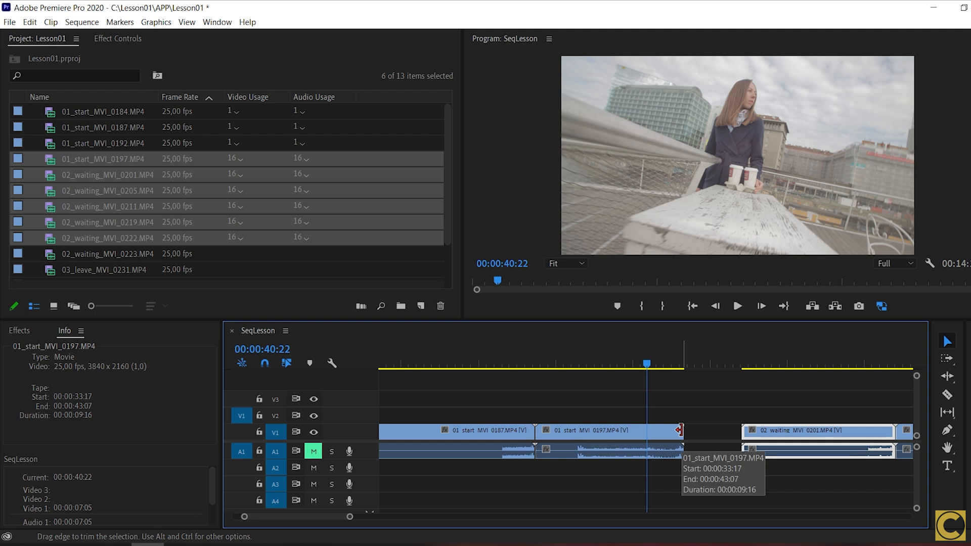
pyautogui.rightClick(705, 432)
pyautogui.click(723, 438)
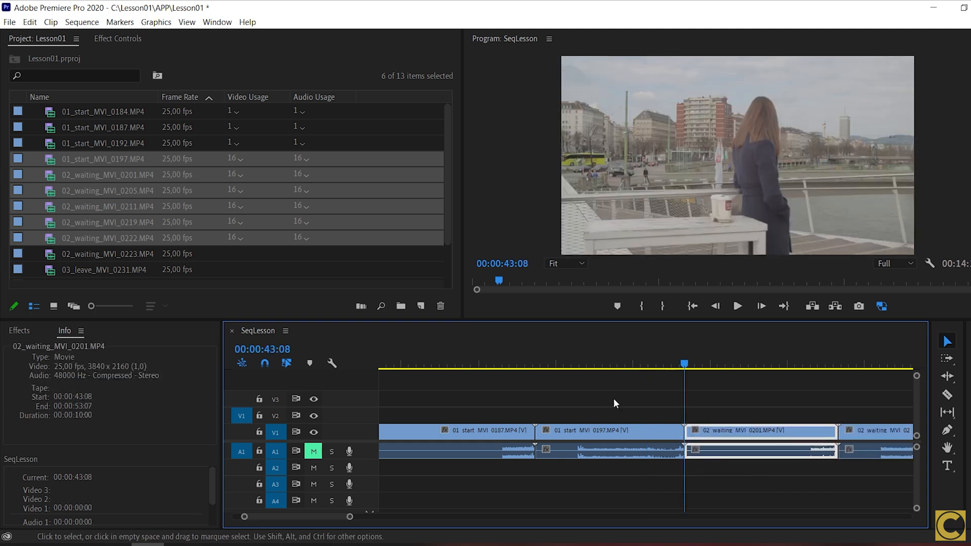
# Scrub to 00:00:38:21 and ripple-trim the start of the 01_start_MVI_0197.MP4 clip by +00:00:04:10
pyautogui.moveTo(620, 369); pyautogui.dragTo(617, 369)
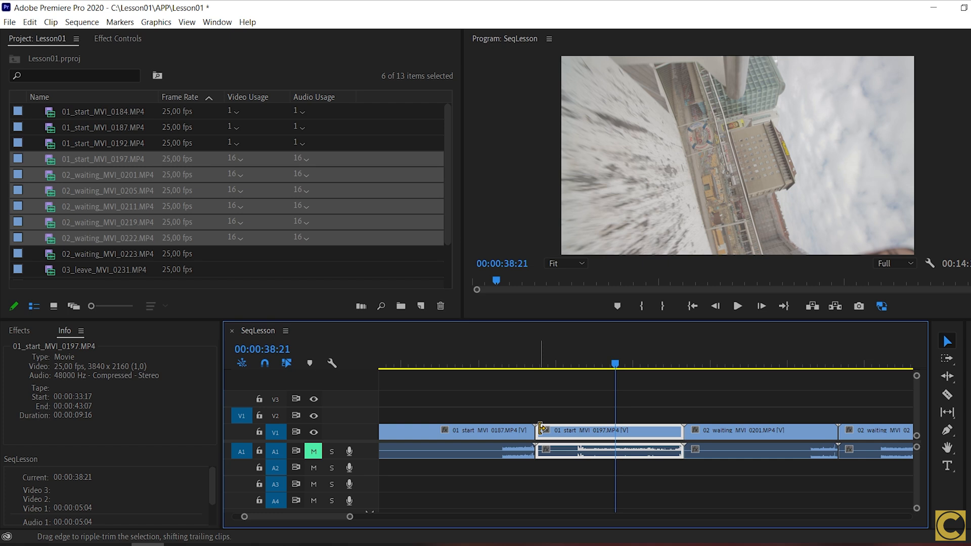
pyautogui.moveTo(540, 429); pyautogui.dragTo(609, 429)
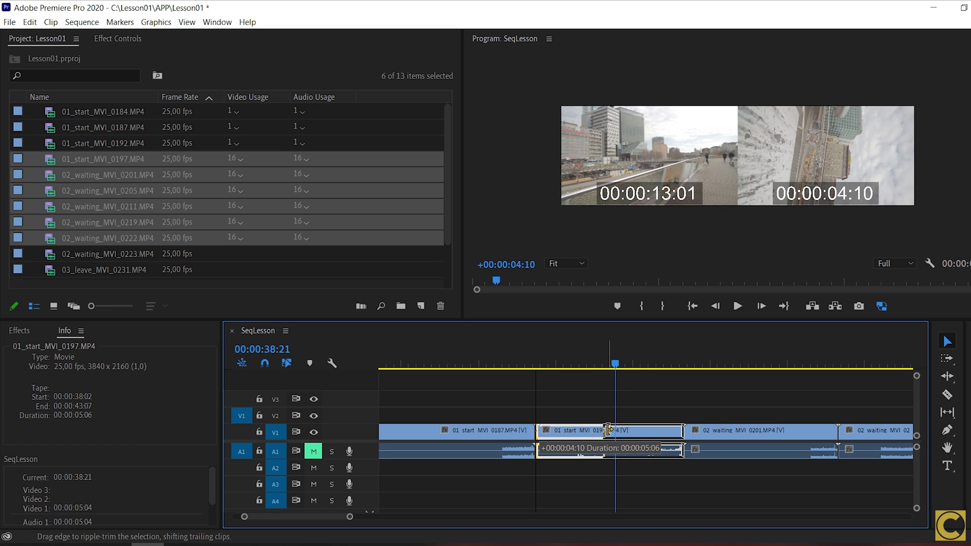
pyautogui.moveTo(609, 430); pyautogui.dragTo(609, 429)
# Scrub to 00:00:34:12 and ripple-extend the start of the 01_start_MVI_0197.MP4 clip by 00:00:03:05
pyautogui.moveTo(542, 348)
pyautogui.mouseDown()
pyautogui.moveTo(600, 348)
pyautogui.moveTo(548, 354)
pyautogui.mouseUp()
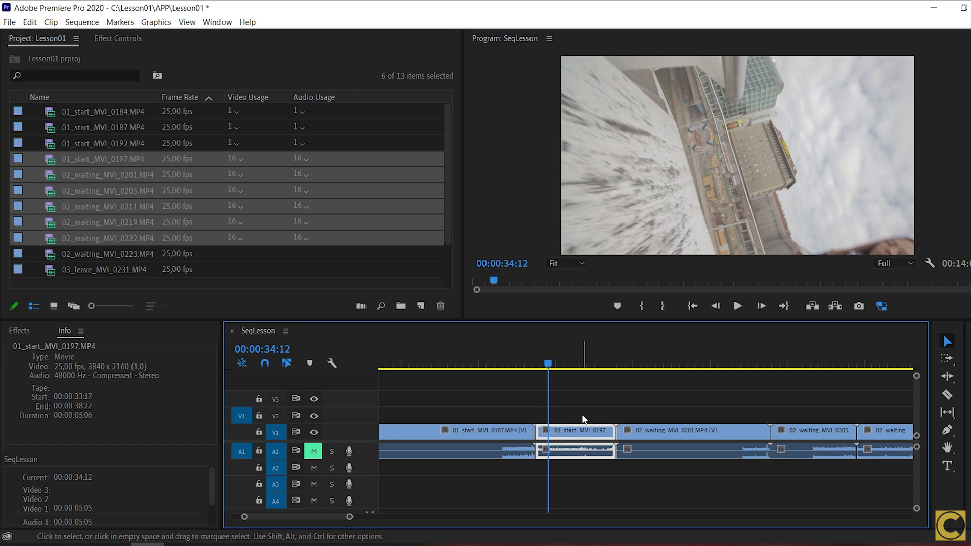
pyautogui.press('ctrl')
pyautogui.keyDown('ctrl'); pyautogui.click(542, 427); pyautogui.keyUp('ctrl')
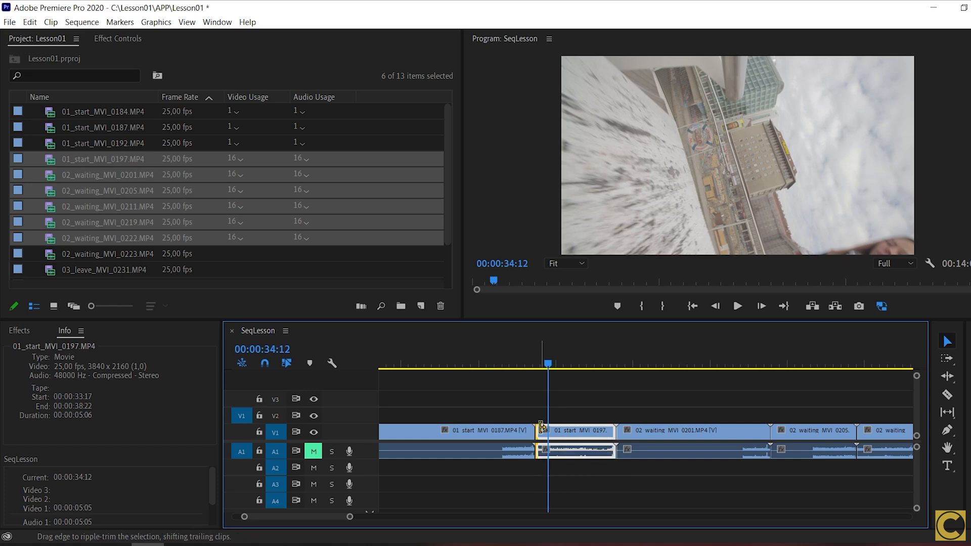
pyautogui.moveTo(542, 427); pyautogui.dragTo(511, 430)
pyautogui.moveTo(497, 431); pyautogui.dragTo(491, 431)
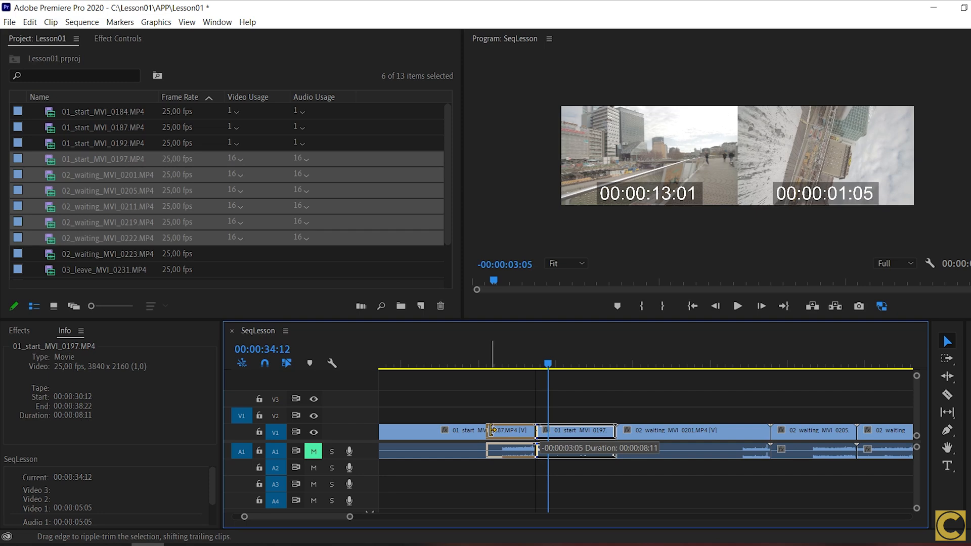
pyautogui.moveTo(492, 430); pyautogui.dragTo(492, 431)
# Scrub to 00:00:38:21 and ripple-extend the start of the 01_start_MVI_0197.MP4 clip back to its full 00:00:09:16 duration
pyautogui.moveTo(568, 365); pyautogui.dragTo(617, 360)
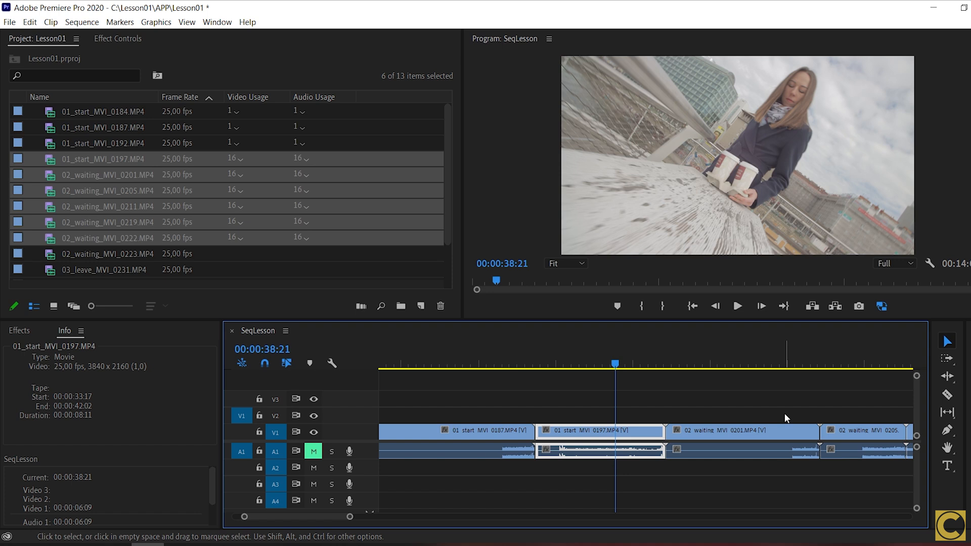
pyautogui.moveTo(657, 424)
pyautogui.mouseDown()
pyautogui.moveTo(615, 421)
pyautogui.moveTo(659, 424)
pyautogui.mouseUp()
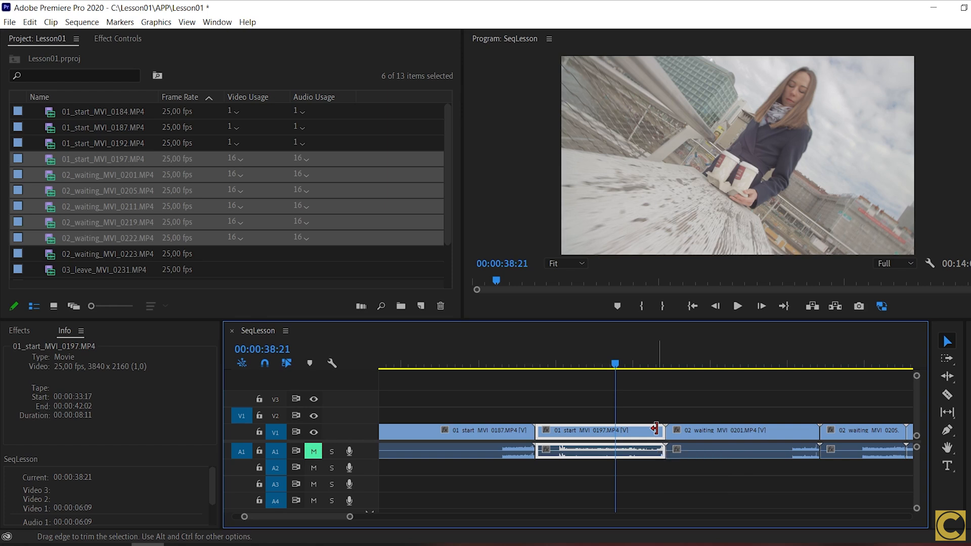
pyautogui.moveTo(539, 428); pyautogui.dragTo(463, 411)
# Ripple-trim the start of the 01_start_MVI_0197.MP4 clip to the playhead at 00:00:38:22, and restore the trimmed part
pyautogui.moveTo(615, 358); pyautogui.dragTo(618, 358)
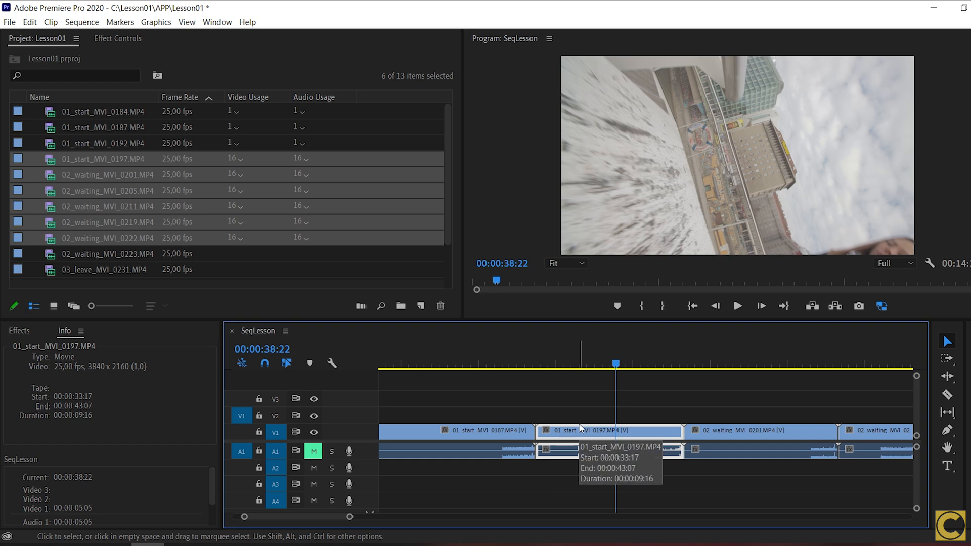
pyautogui.press('q')
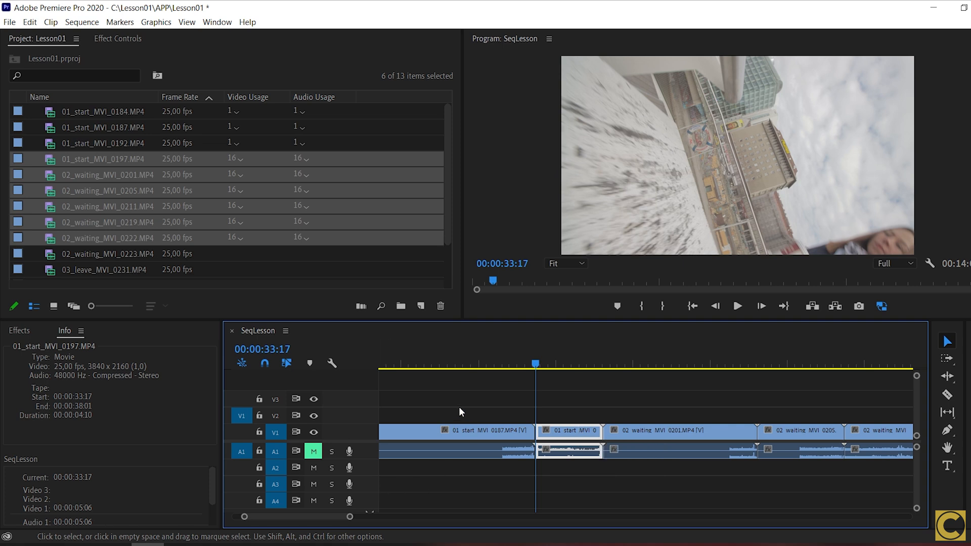
pyautogui.moveTo(534, 361); pyautogui.dragTo(559, 364)
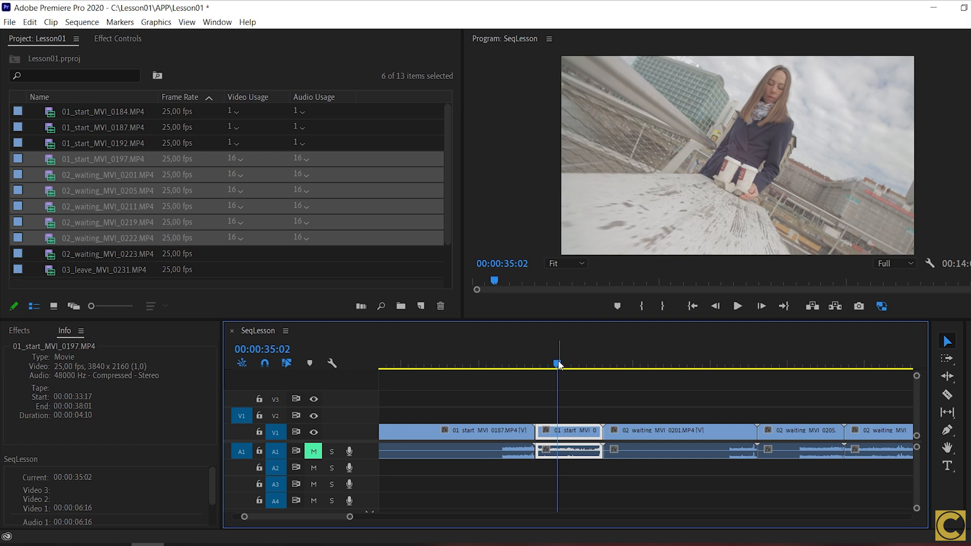
pyautogui.moveTo(546, 431); pyautogui.dragTo(460, 436)
# Ripple-trim the end of the 01_start_MVI_0197.MP4 clip to the playhead at 00:00:39:22, and ripple-extend it back to 00:00:43:07
pyautogui.moveTo(557, 363); pyautogui.dragTo(632, 363)
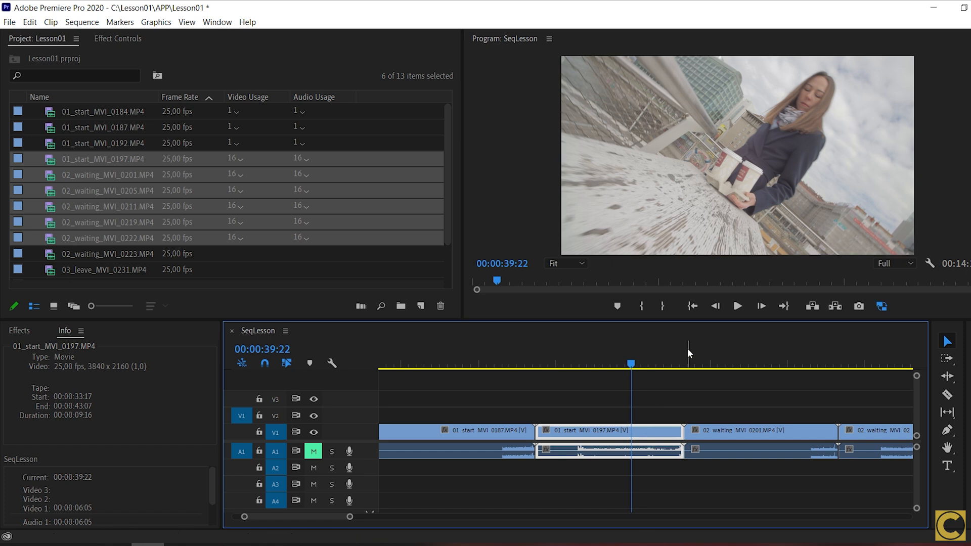
pyautogui.press('w')
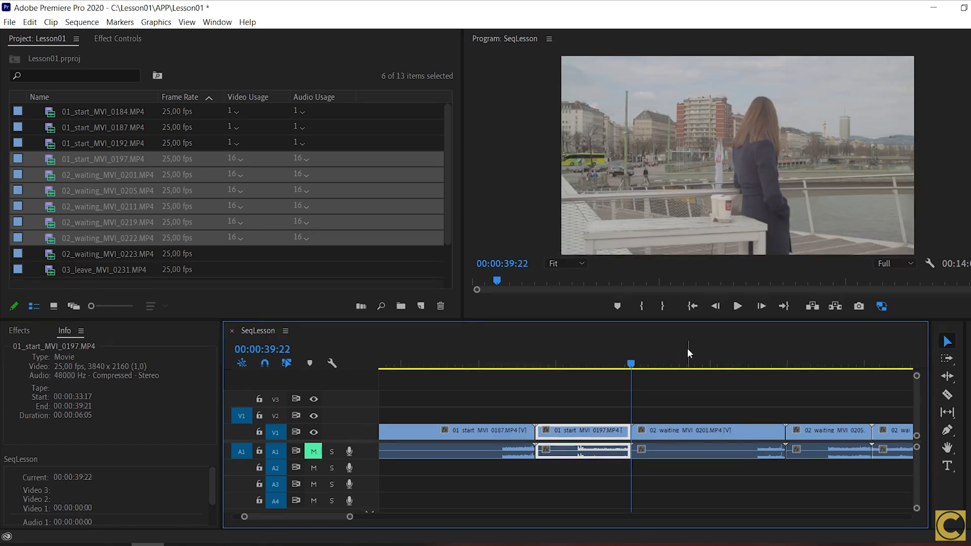
pyautogui.moveTo(551, 351); pyautogui.dragTo(619, 352)
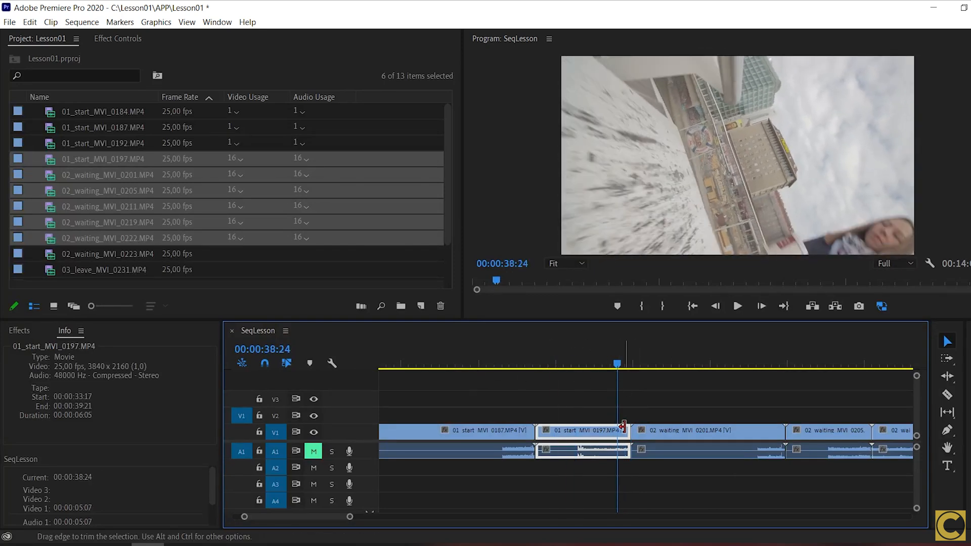
pyautogui.moveTo(623, 429); pyautogui.dragTo(684, 430)
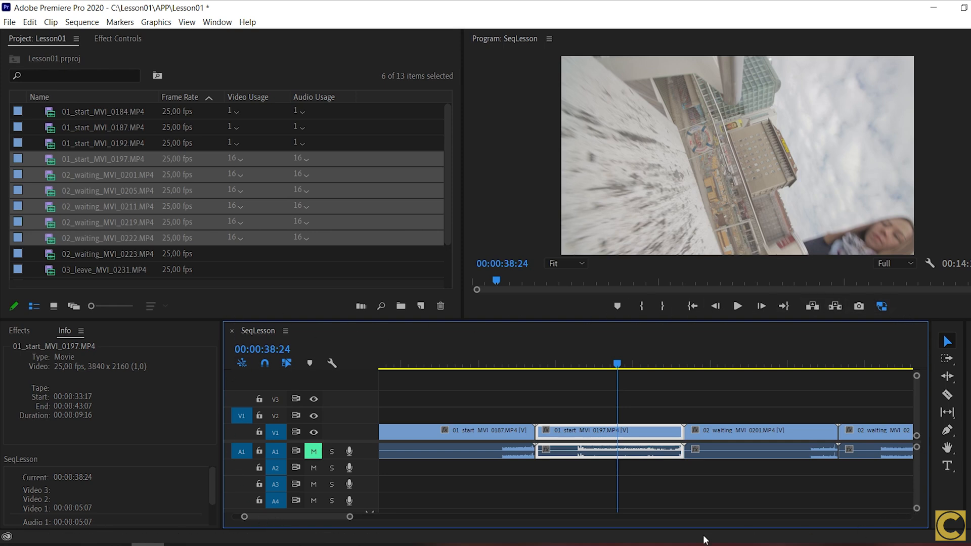
# Open the media export settings for the sequence and choose the H.264 format with the Match Source - Medium bitrate preset
pyautogui.click(11, 22)
pyautogui.moveTo(134, 352)
pyautogui.click(233, 349)
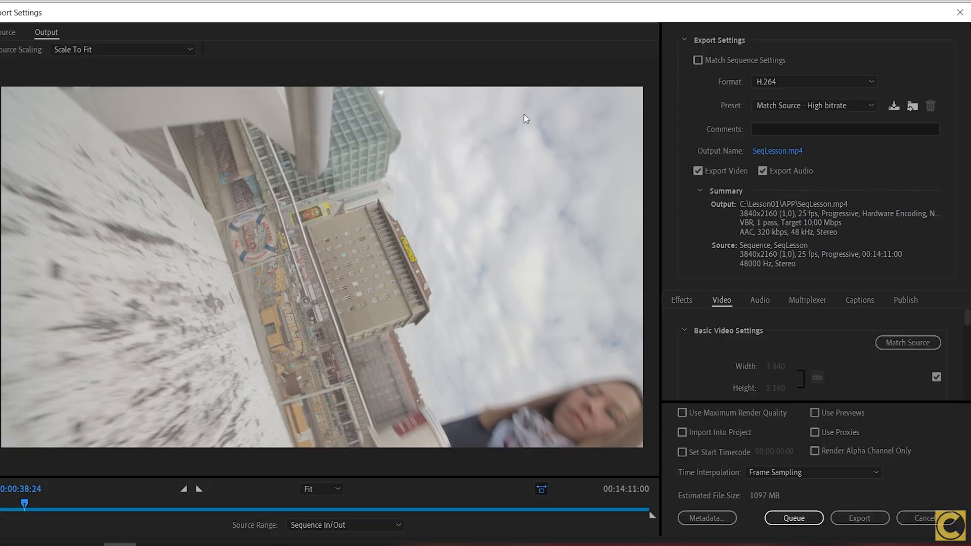
pyautogui.click(807, 81)
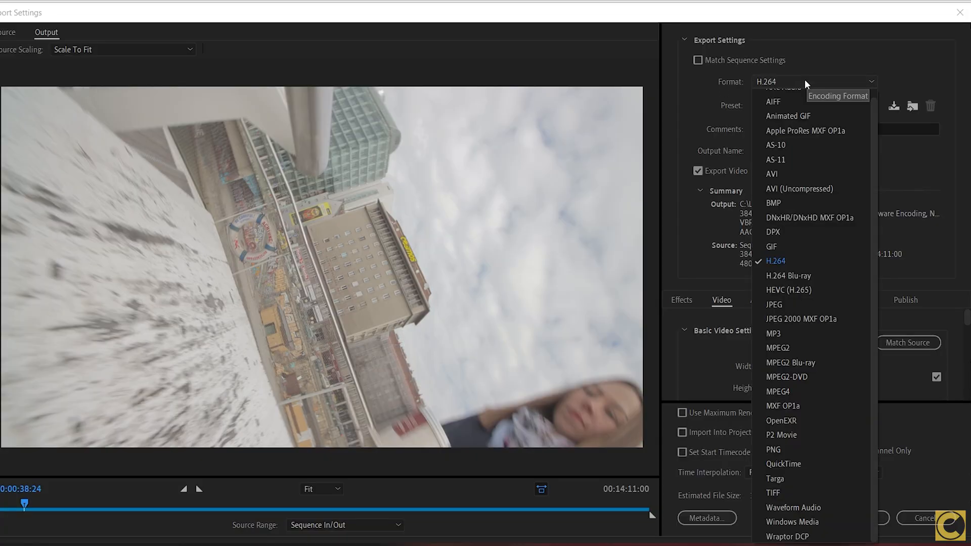
pyautogui.click(795, 260)
pyautogui.click(815, 106)
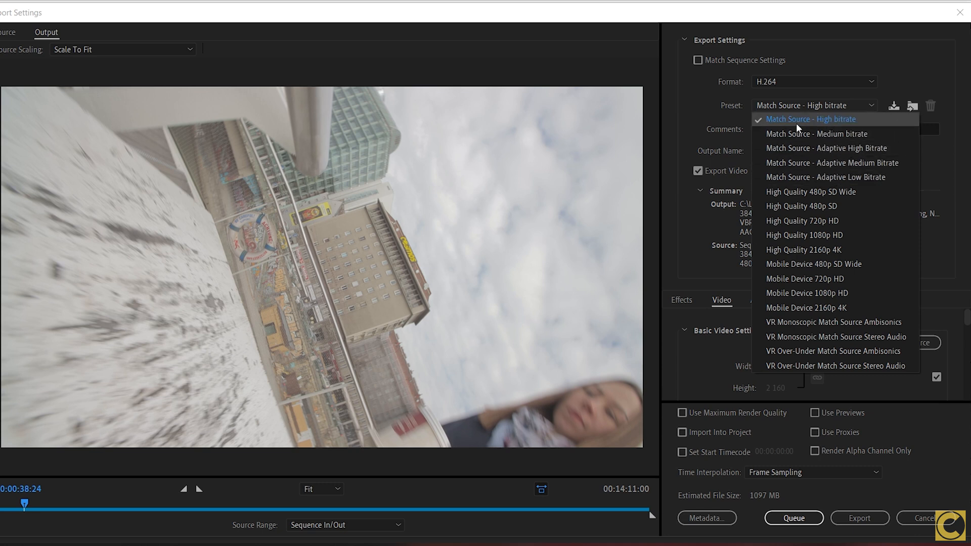
pyautogui.click(826, 133)
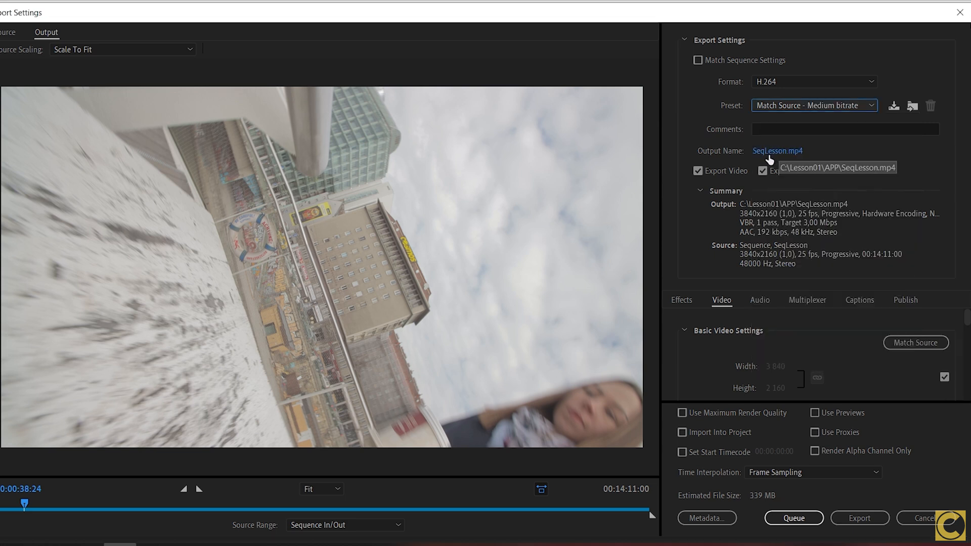
# Start choosing the export's output location and create a Result folder inside the Lesson01 folder
pyautogui.click(774, 152)
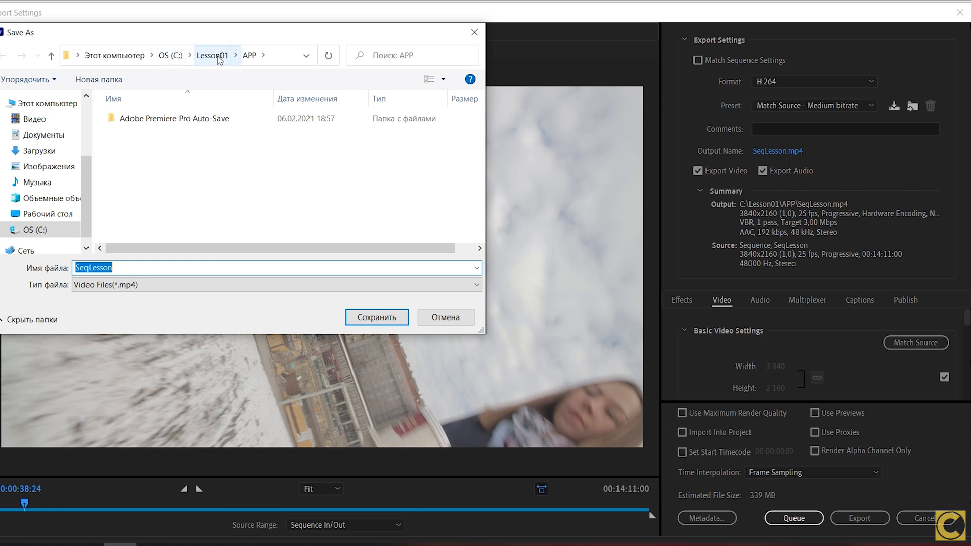
pyautogui.click(218, 58)
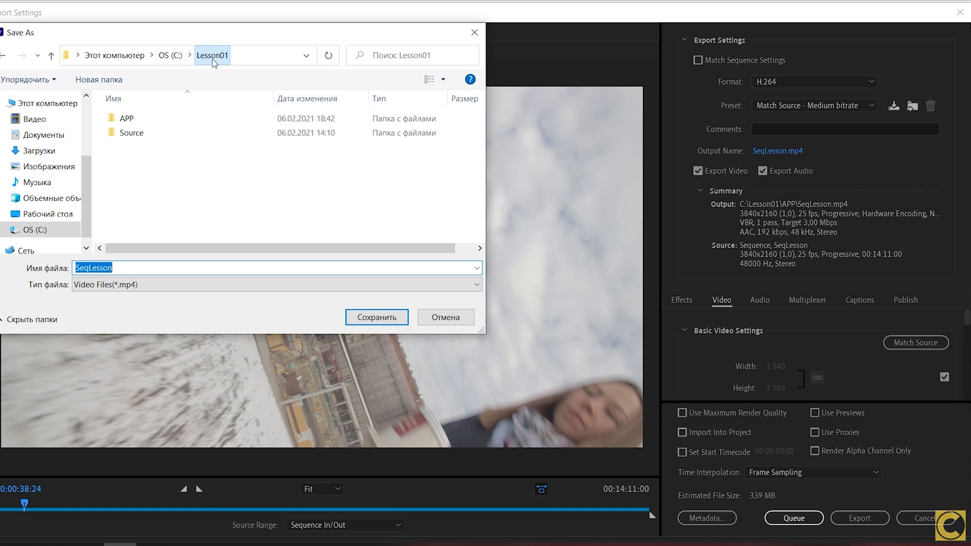
pyautogui.rightClick(152, 174)
pyautogui.moveTo(323, 315)
pyautogui.click(359, 316)
pyautogui.write('Result')
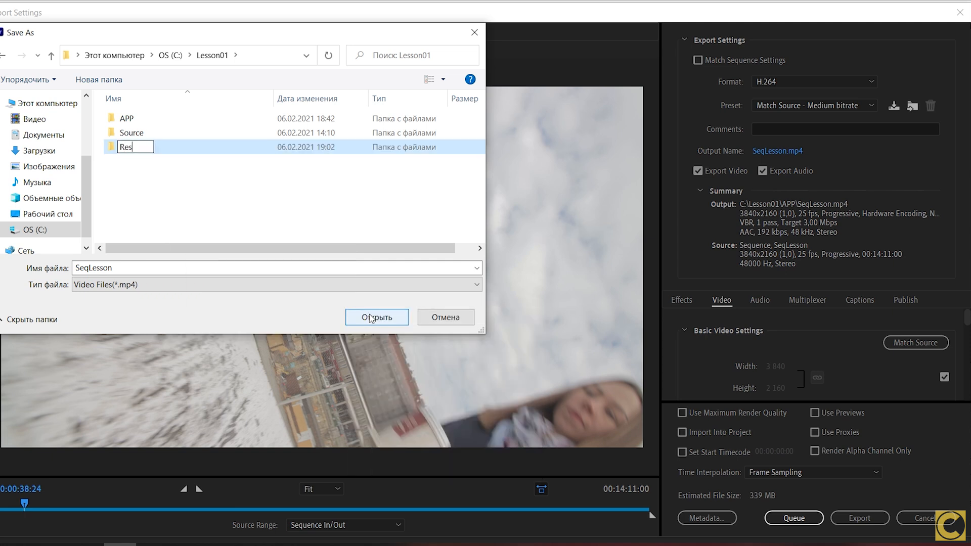
pyautogui.press('Return')
# Save the export output in the Result folder under the file name FinalVideo
pyautogui.doubleClick(119, 133)
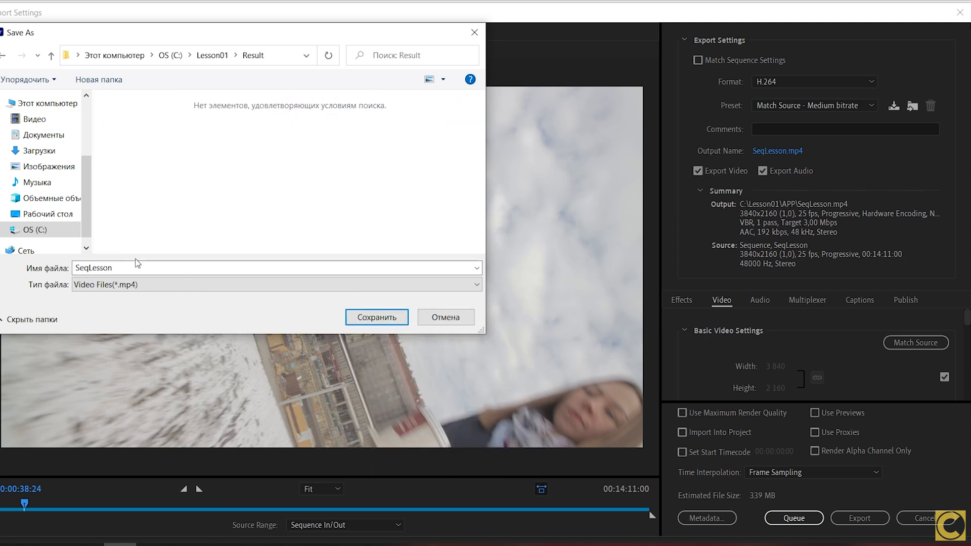
pyautogui.write('FinalVideo')
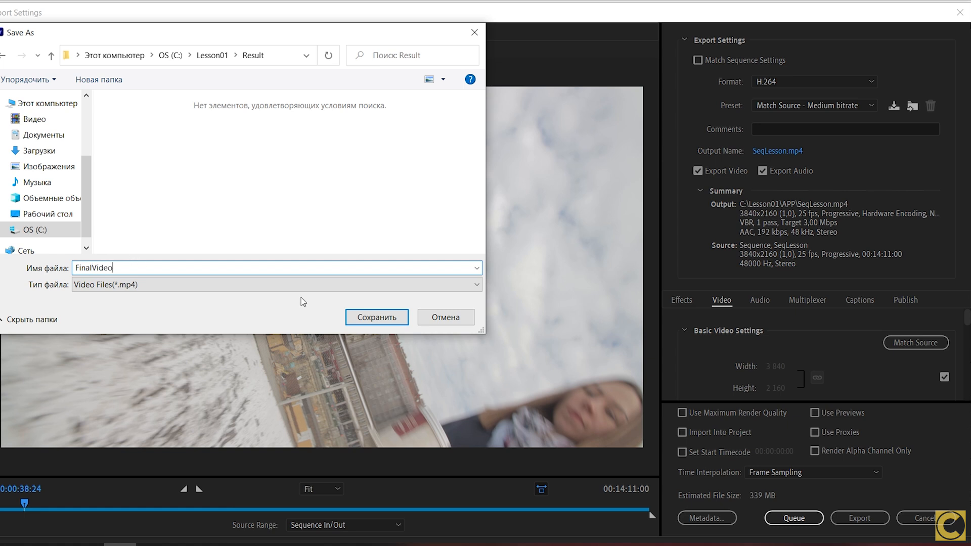
pyautogui.click(399, 317)
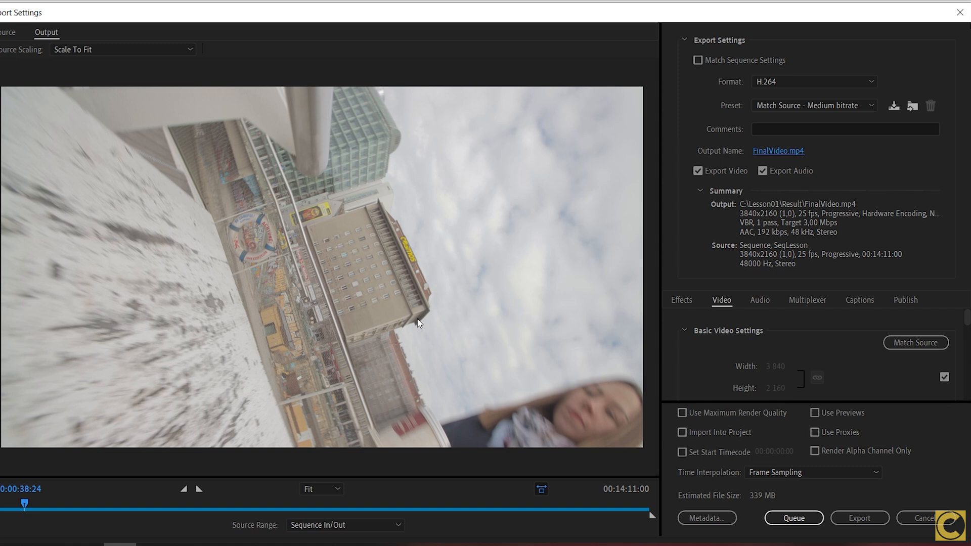
# Switch the audio export off and on again, and do the same with the video export
pyautogui.click(764, 172)
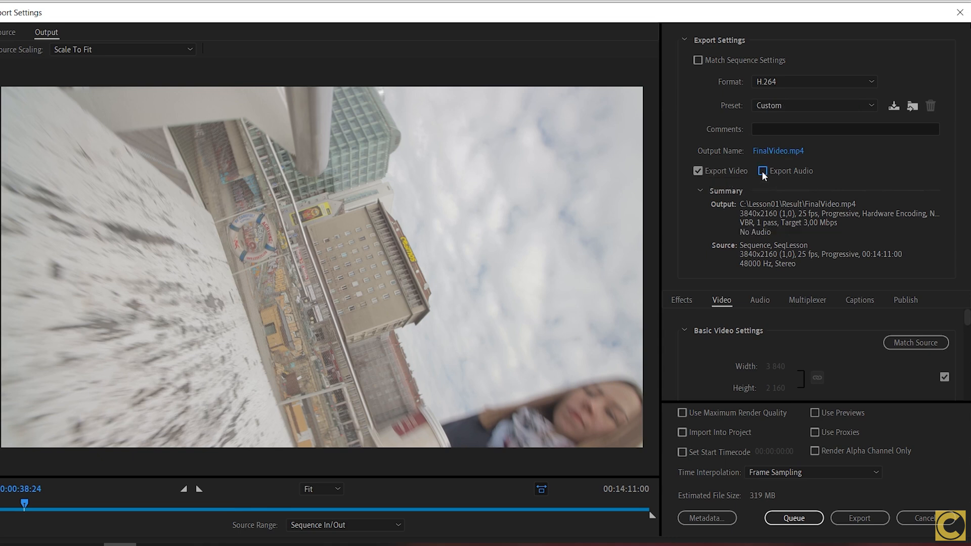
pyautogui.click(762, 171)
pyautogui.click(705, 170)
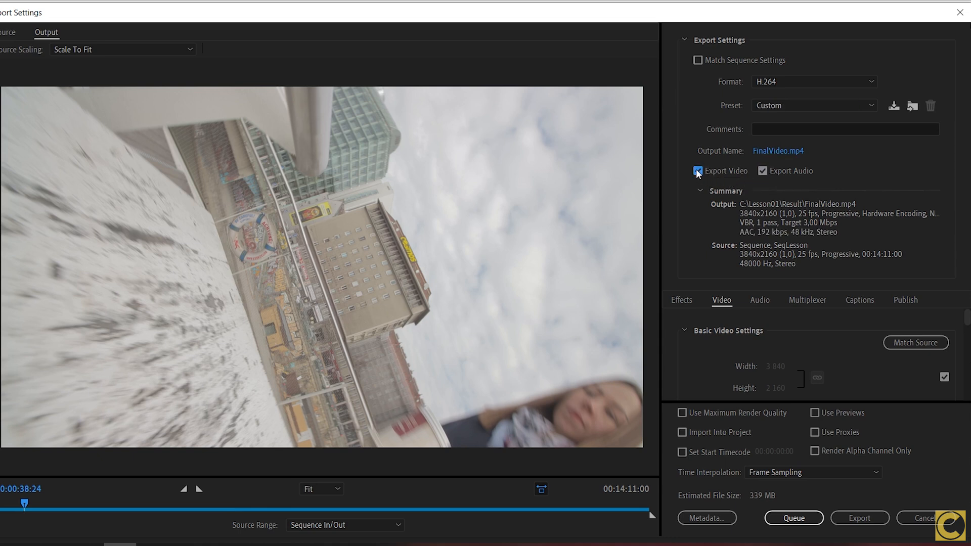
pyautogui.click(699, 172)
# Release the export's frame size from matching the source, match it again, and make the frame rate editable
pyautogui.scroll(-2, 788, 336)
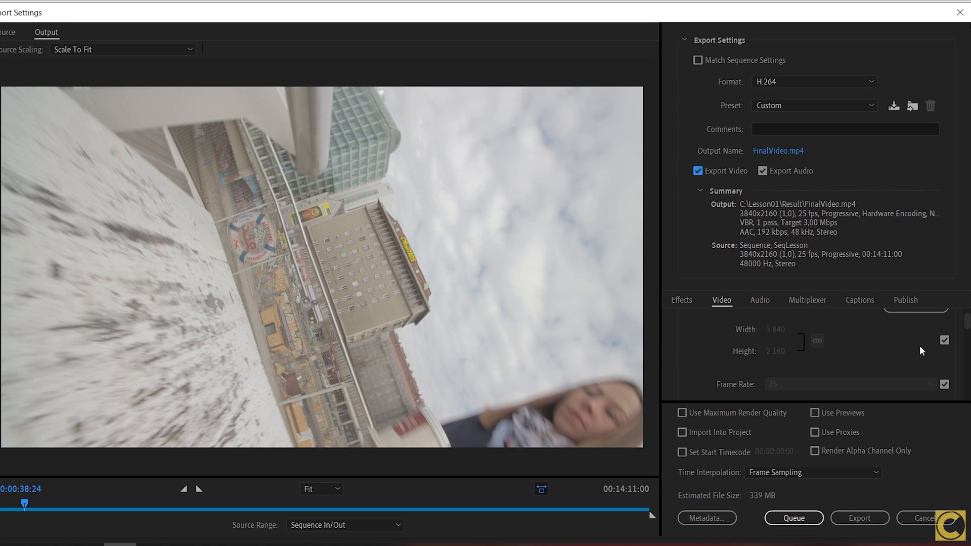
pyautogui.click(943, 340)
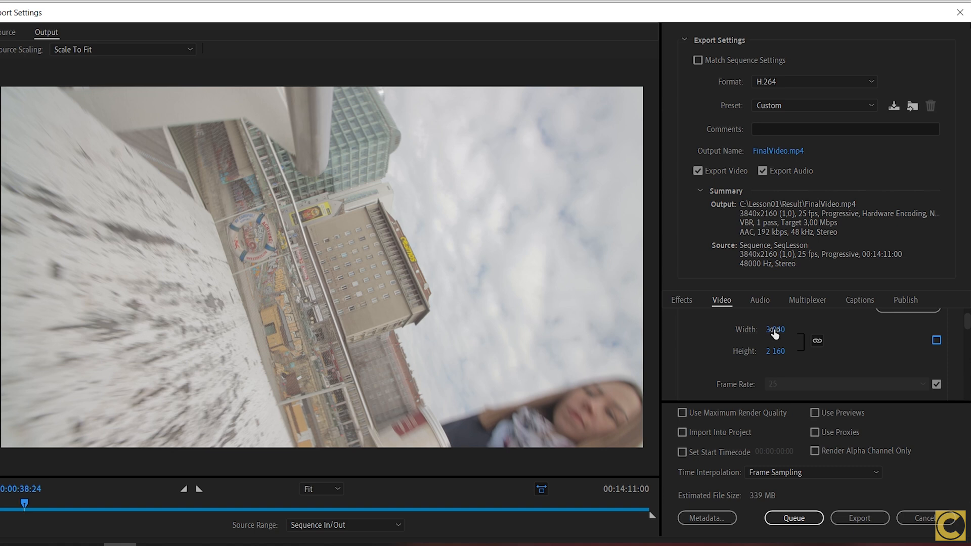
pyautogui.click(886, 338)
pyautogui.click(936, 342)
pyautogui.click(937, 384)
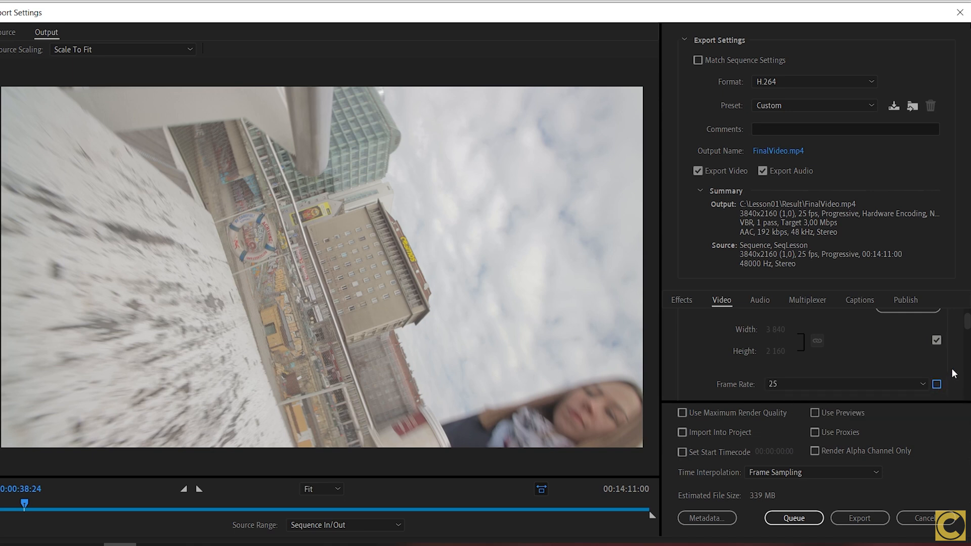
# Set the export's bitrate encoding to VBR, 2 pass
pyautogui.scroll(-3, 967, 339)
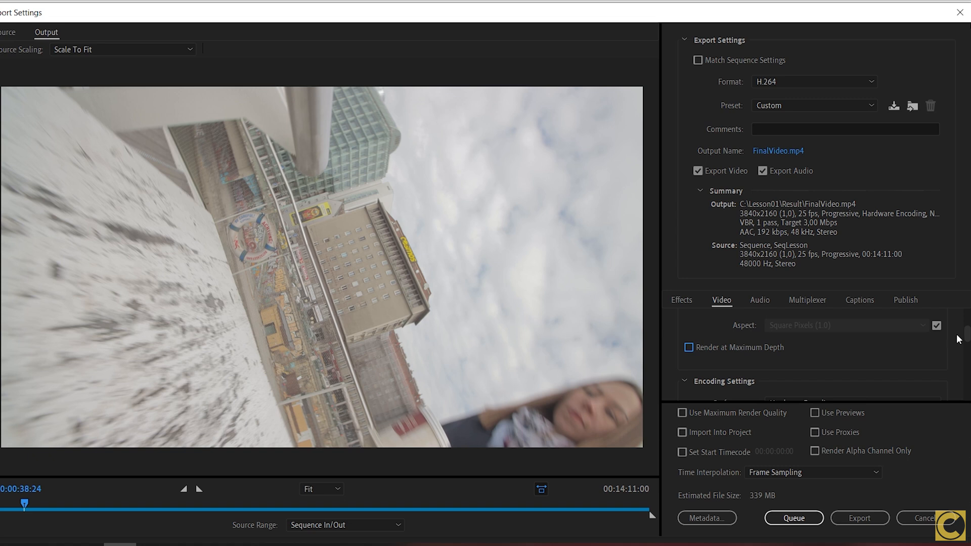
pyautogui.moveTo(966, 336); pyautogui.dragTo(964, 380)
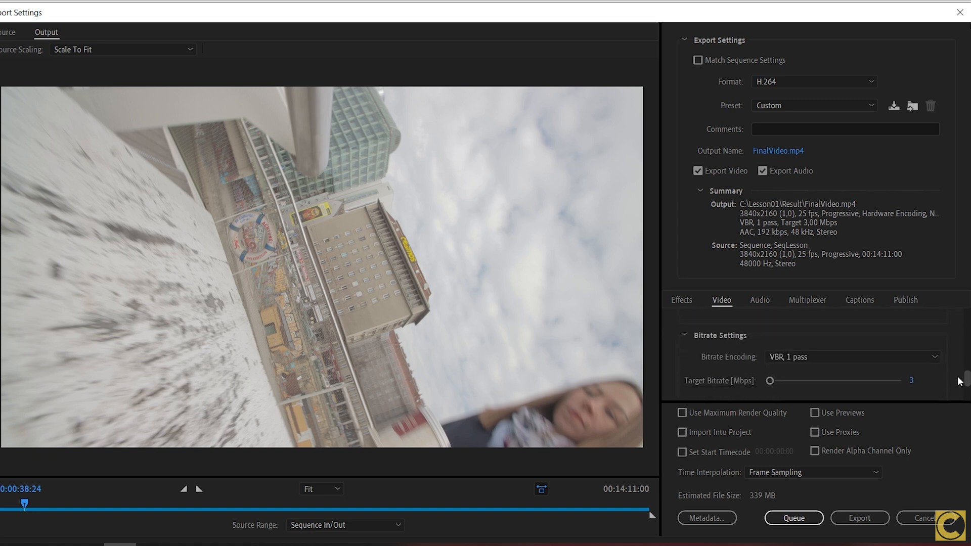
pyautogui.click(921, 352)
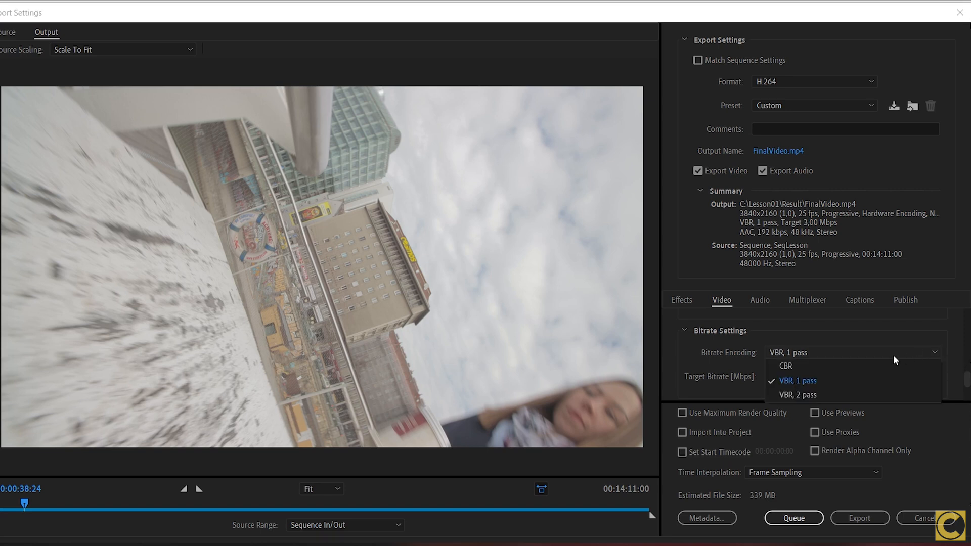
pyautogui.click(810, 395)
# Set the export's target bitrate to 53 Mbps
pyautogui.moveTo(967, 374); pyautogui.dragTo(966, 382)
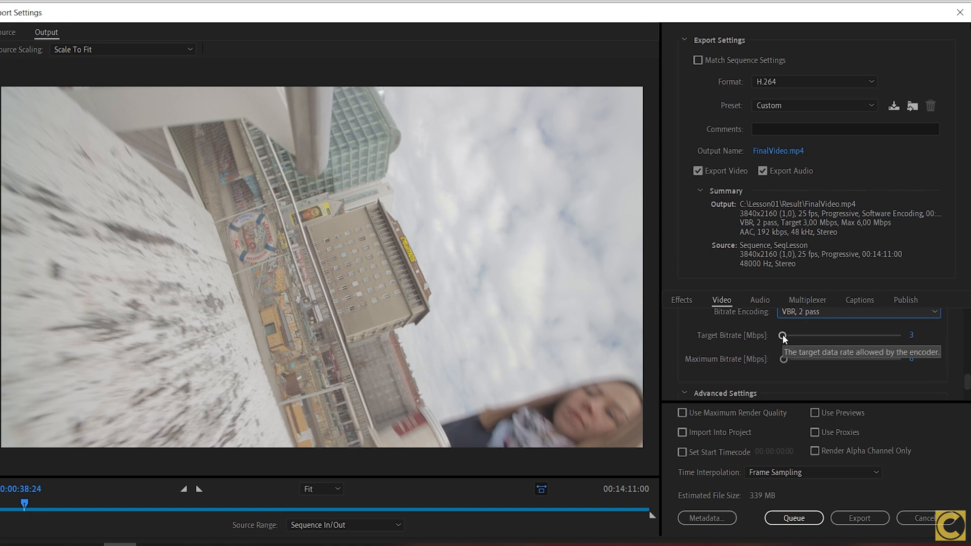
pyautogui.moveTo(781, 335)
pyautogui.mouseDown()
pyautogui.moveTo(808, 336)
pyautogui.moveTo(793, 336)
pyautogui.mouseUp()
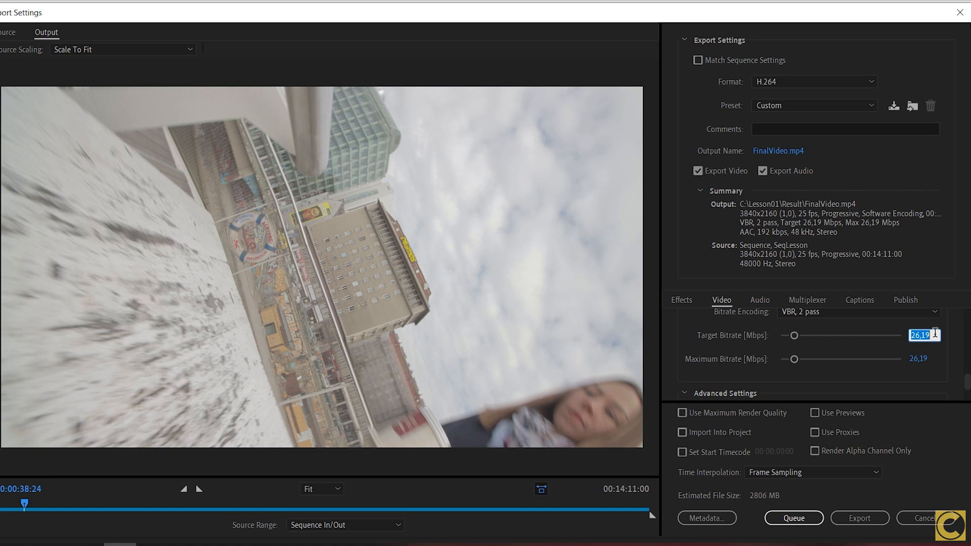
pyautogui.write('53')
pyautogui.press('Return')
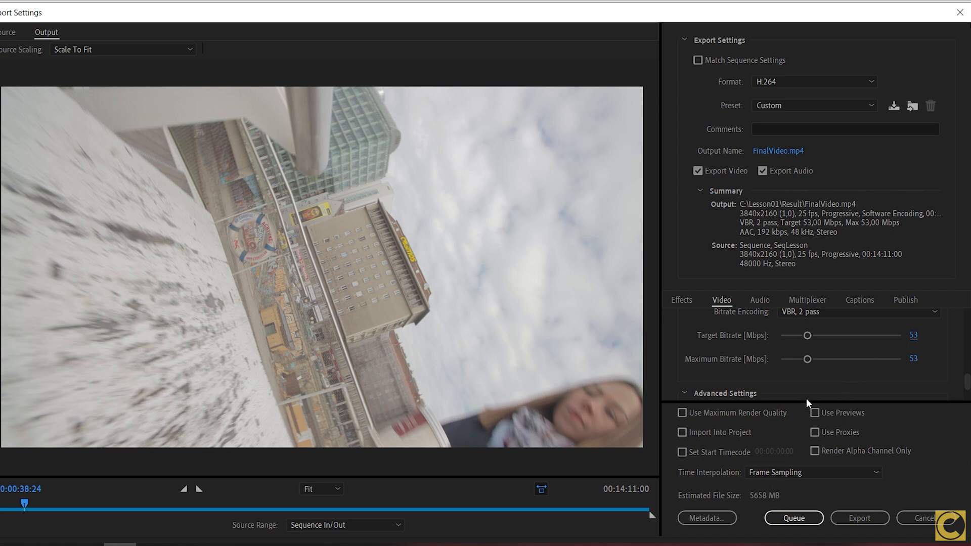
# Check the remaining video export settings and export the sequence immediately as FinalVideo.mp4
pyautogui.moveTo(807, 336)
pyautogui.mouseDown()
pyautogui.moveTo(790, 337)
pyautogui.moveTo(806, 337)
pyautogui.mouseUp()
pyautogui.moveTo(967, 381); pyautogui.dragTo(968, 334)
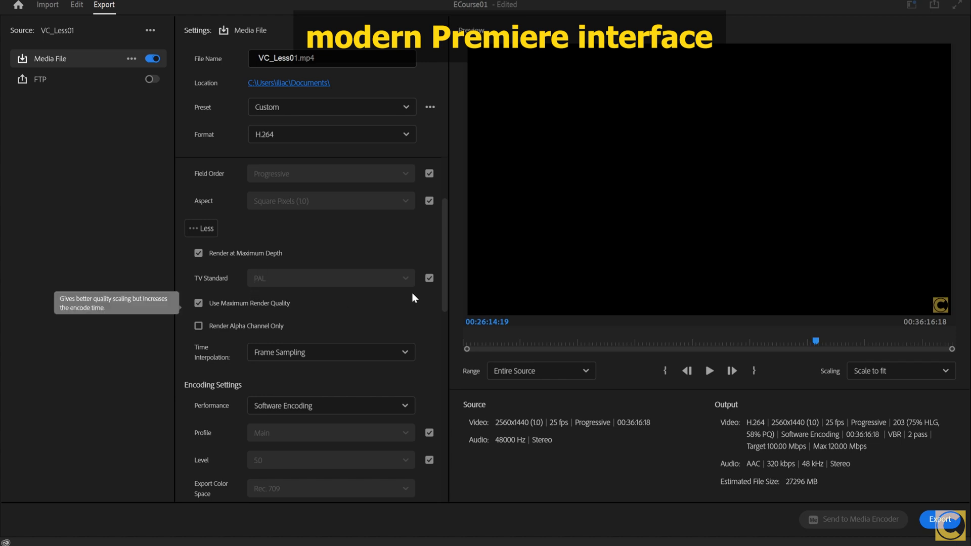
pyautogui.moveTo(443, 244); pyautogui.dragTo(441, 407)
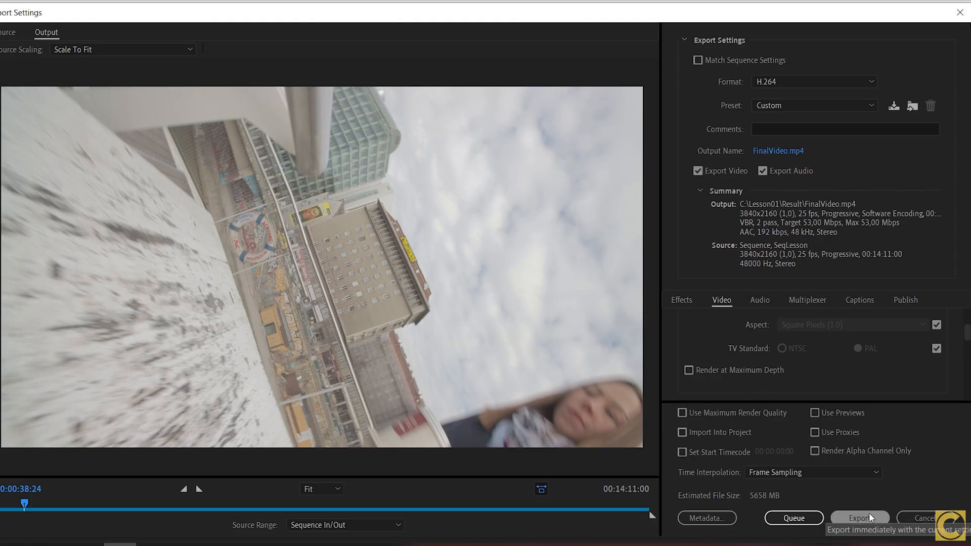
pyautogui.click(869, 512)
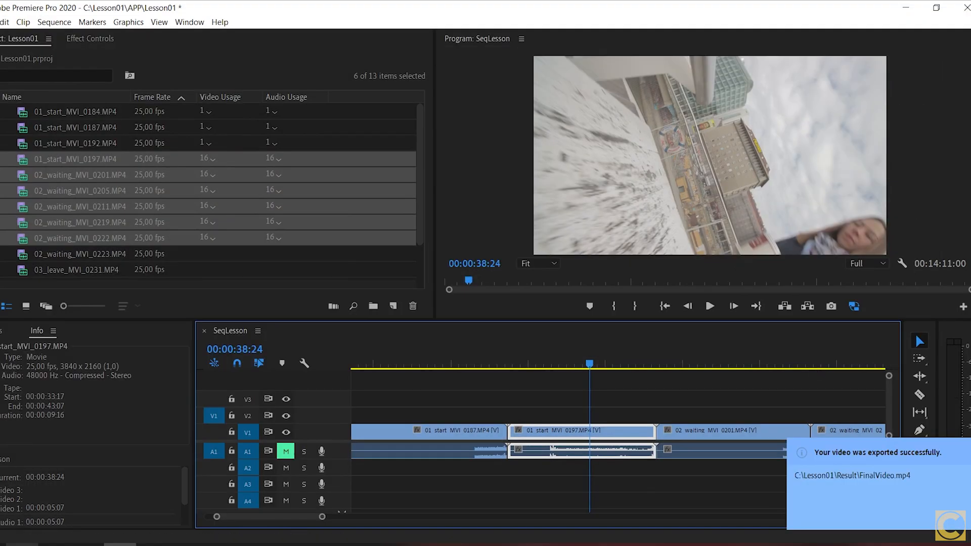
# Switch to File Explorer and locate the exported FinalVideo file in the Result folder of Lesson01
pyautogui.click(22, 544)
pyautogui.click(513, 116)
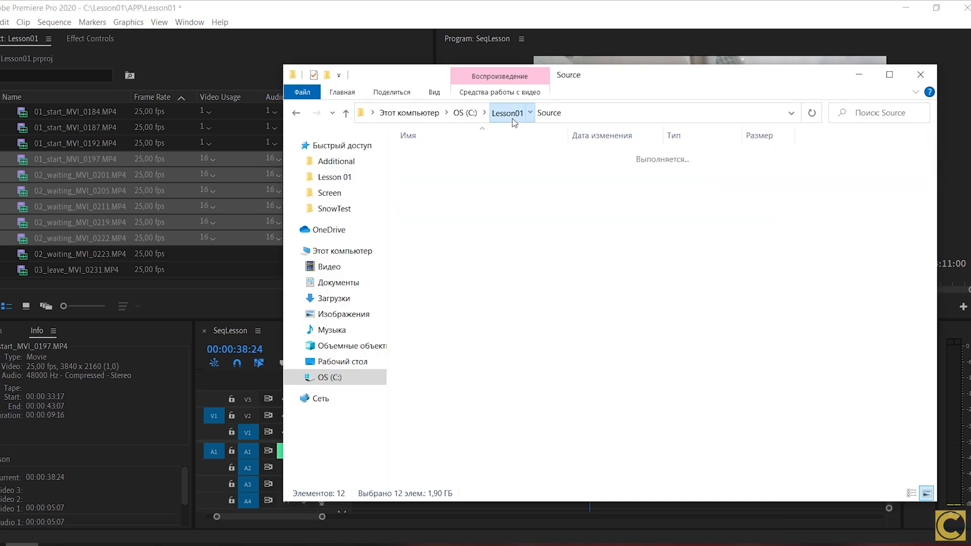
pyautogui.doubleClick(427, 170)
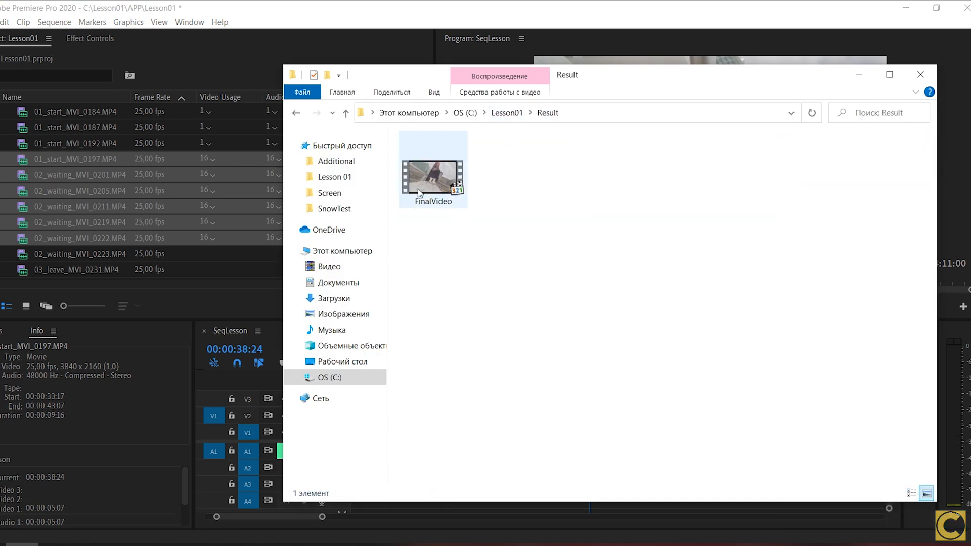
pyautogui.click(427, 190)
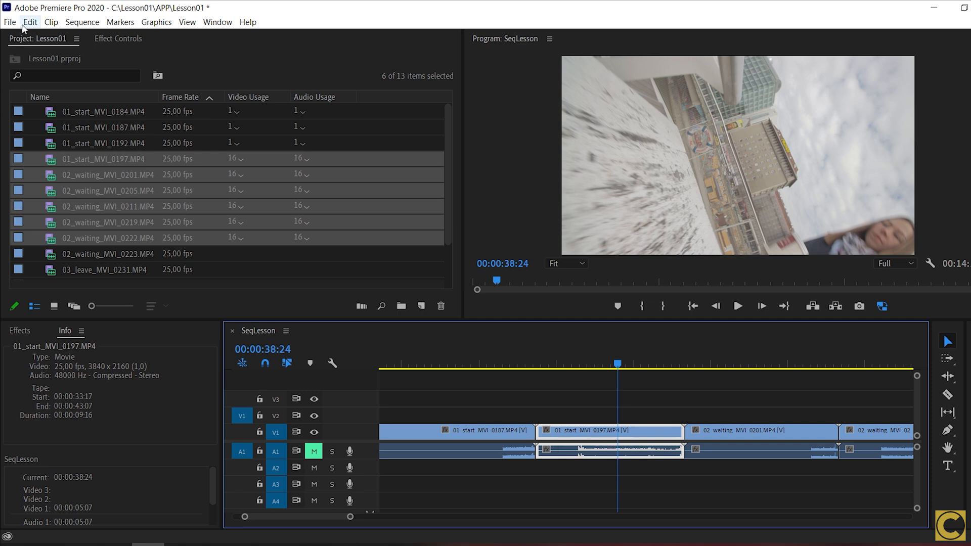
# Open Premiere Pro's preferences and look through the General, Audio Hardware, Capture and Appearance settings, including the interface brightness
pyautogui.click(29, 23)
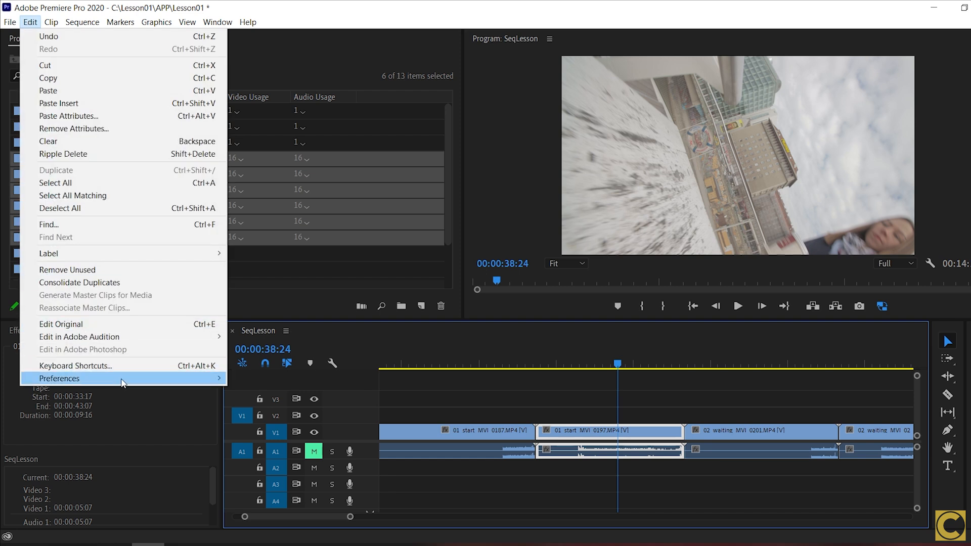
pyautogui.moveTo(127, 380)
pyautogui.click(258, 189)
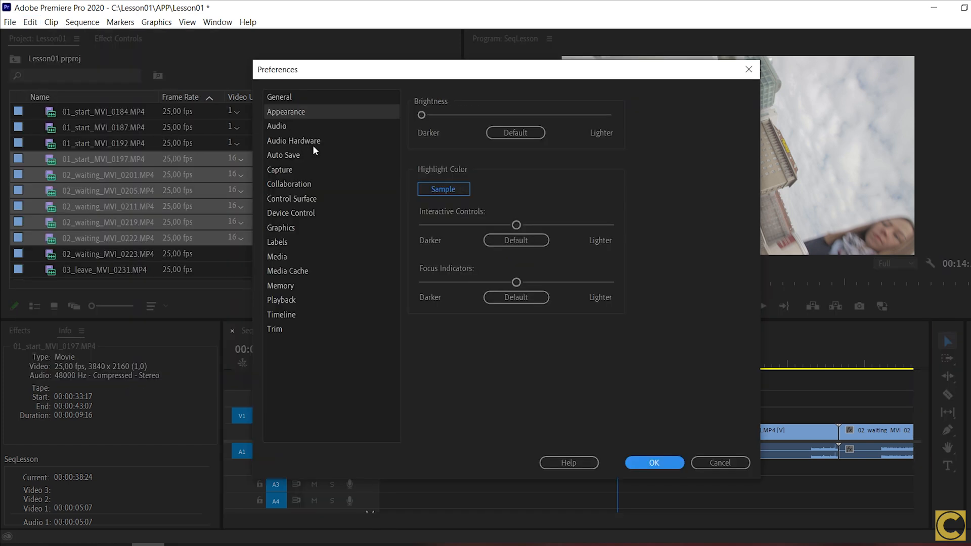
pyautogui.click(309, 96)
pyautogui.click(304, 112)
pyautogui.click(305, 140)
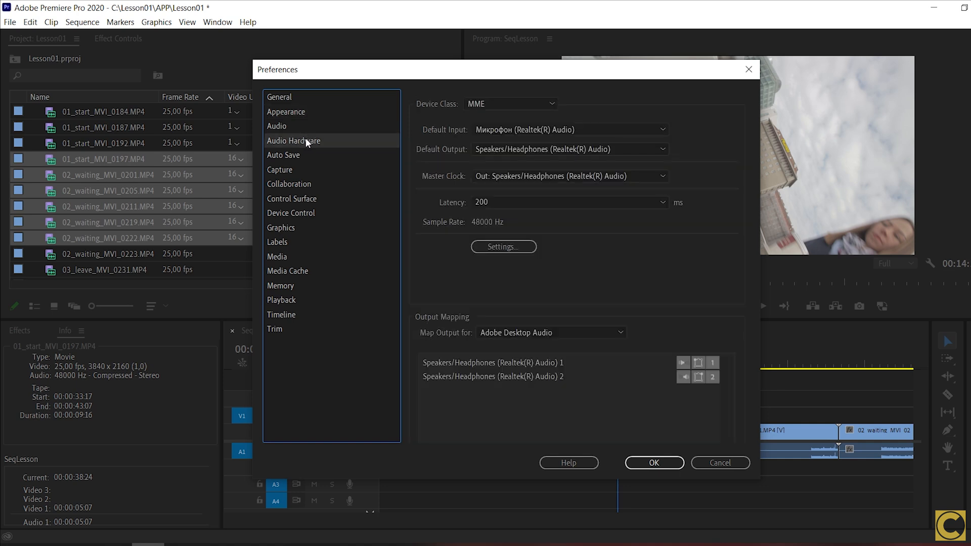
pyautogui.click(308, 169)
pyautogui.click(308, 97)
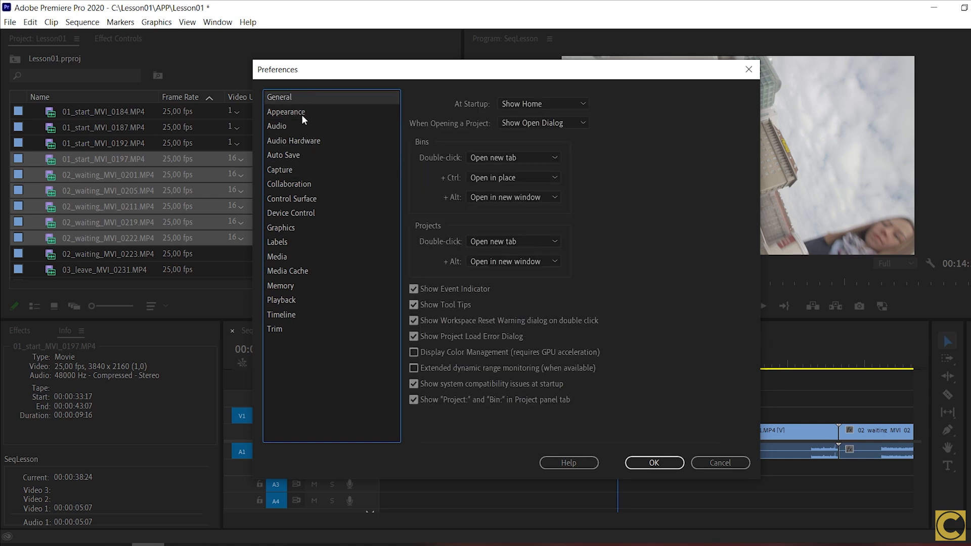
pyautogui.click(309, 111)
pyautogui.moveTo(422, 115); pyautogui.dragTo(388, 113)
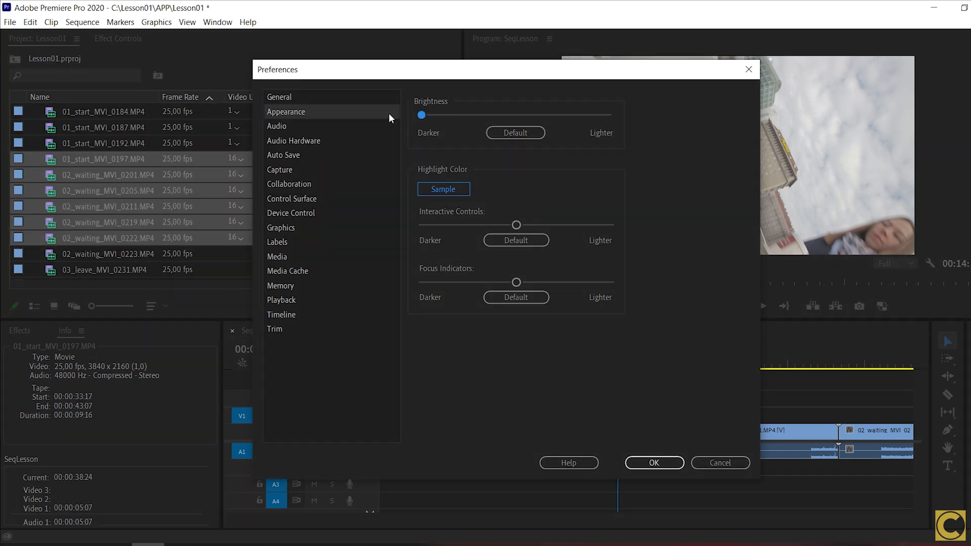
# Examine the Audio preferences and the Auto Save interval, and close the preferences without saving changes
pyautogui.click(306, 126)
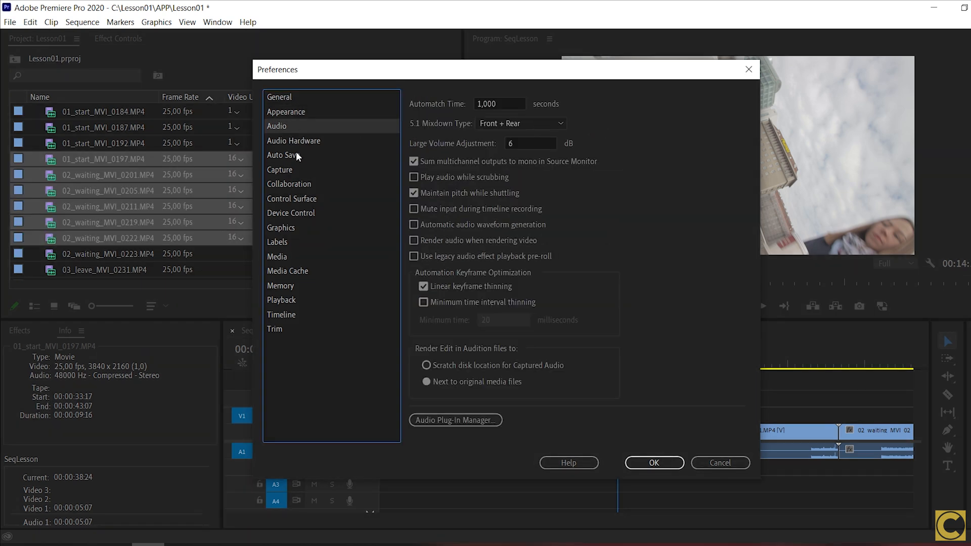
pyautogui.click(297, 155)
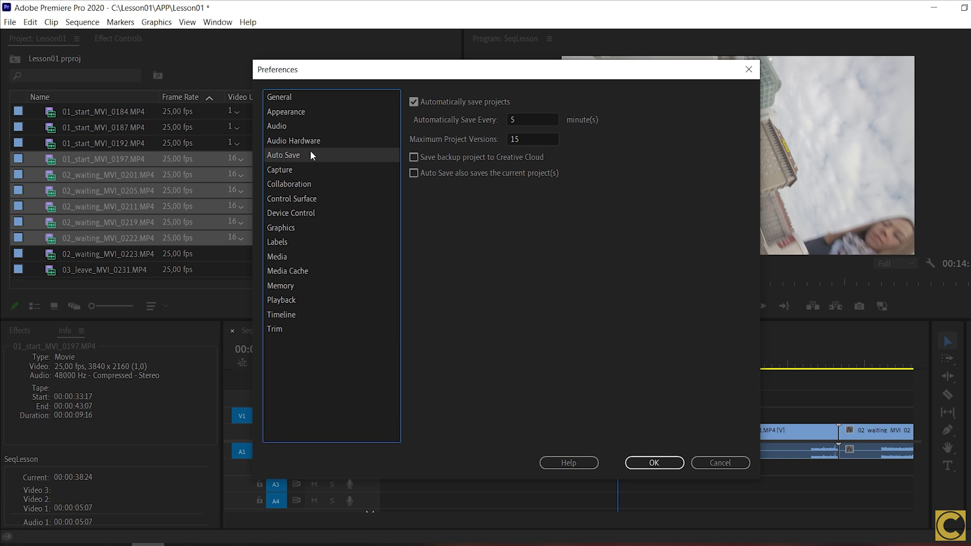
pyautogui.press('Tab')
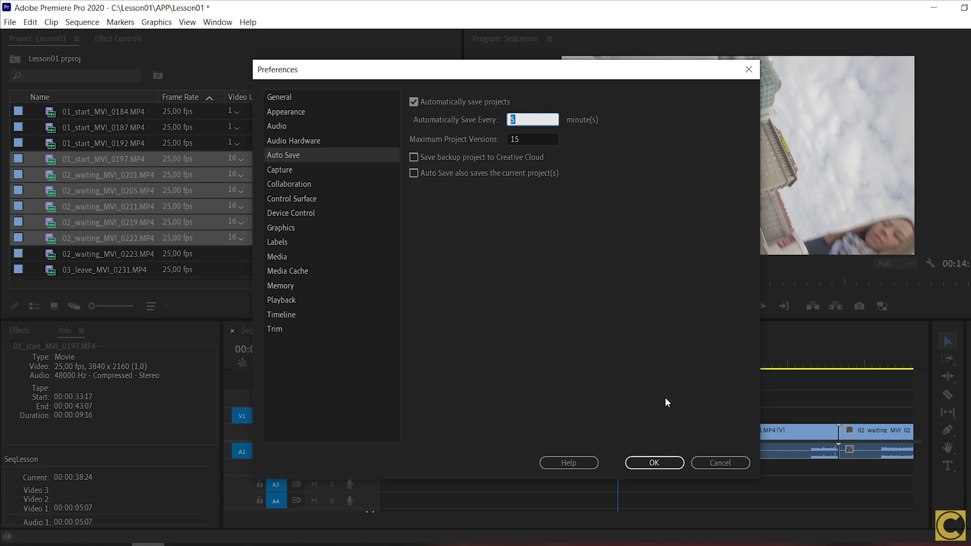
pyautogui.click(712, 462)
# Save the project under the new name Lesson01_v2 in the APP folder
pyautogui.click(11, 22)
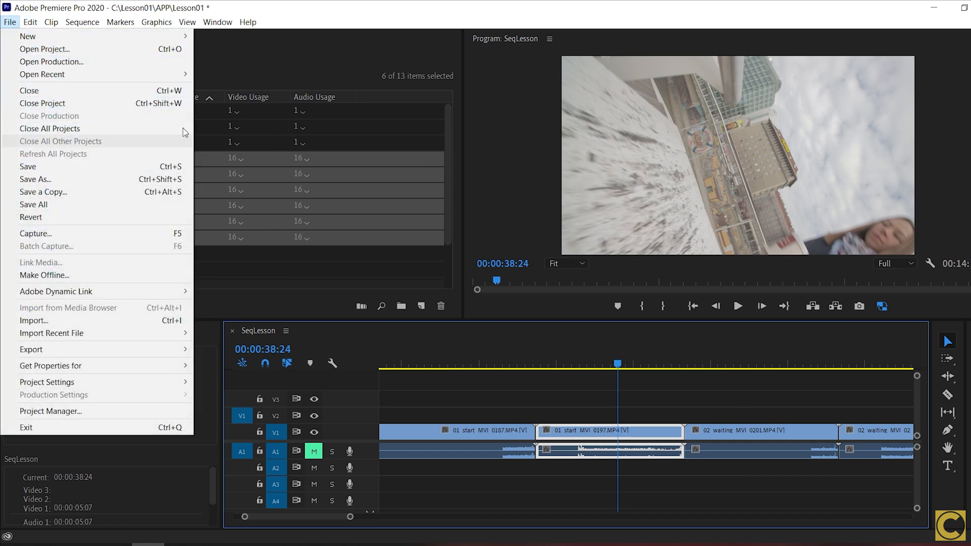
pyautogui.click(382, 5)
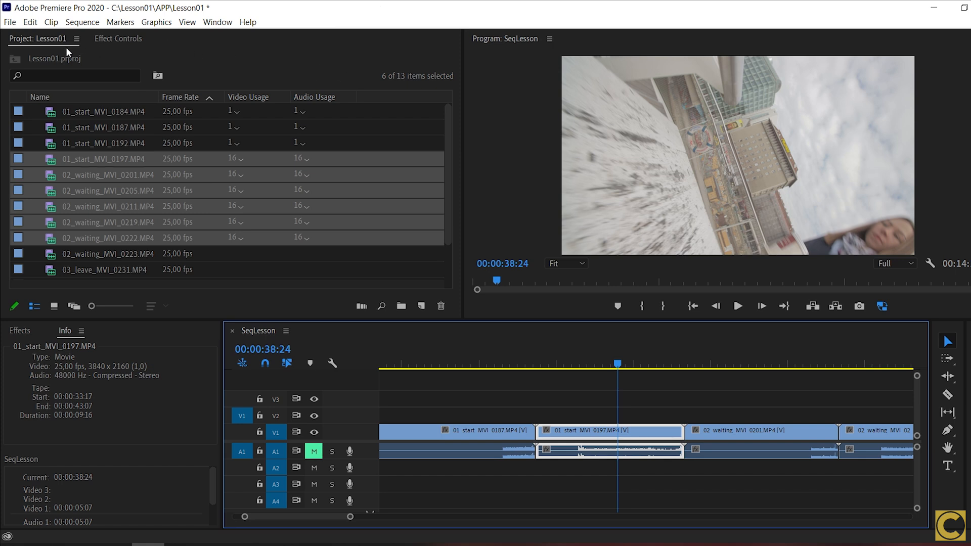
pyautogui.click(10, 23)
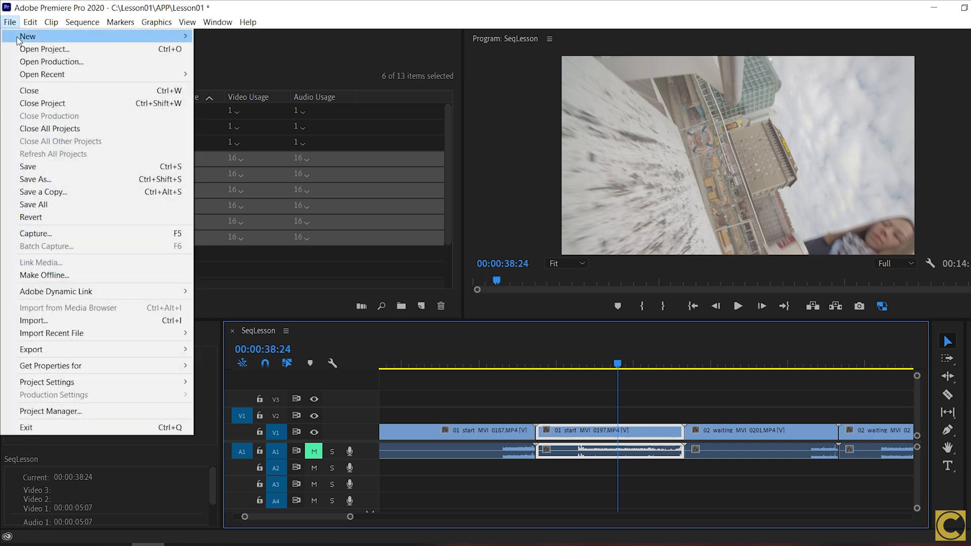
pyautogui.click(57, 178)
pyautogui.click(155, 273)
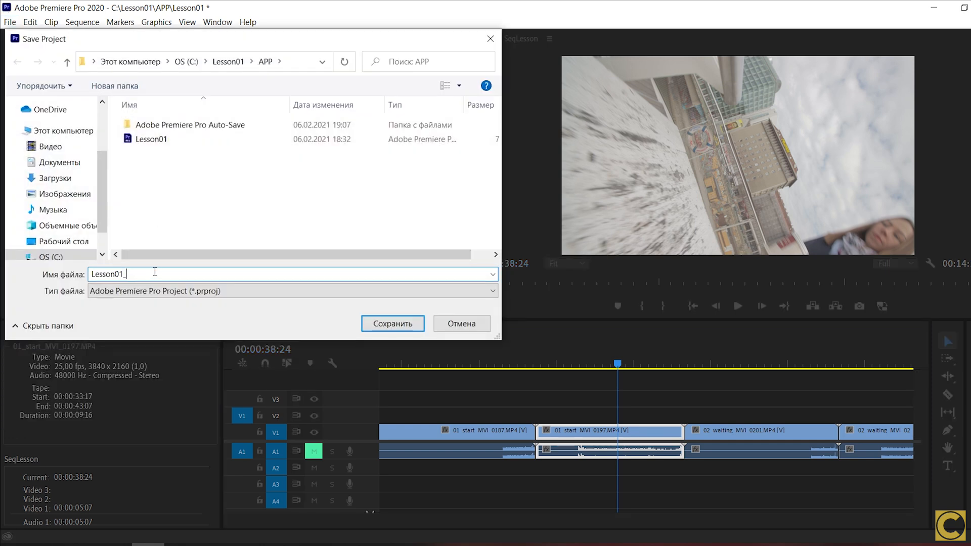
pyautogui.write('_v2')
pyautogui.press('Return')
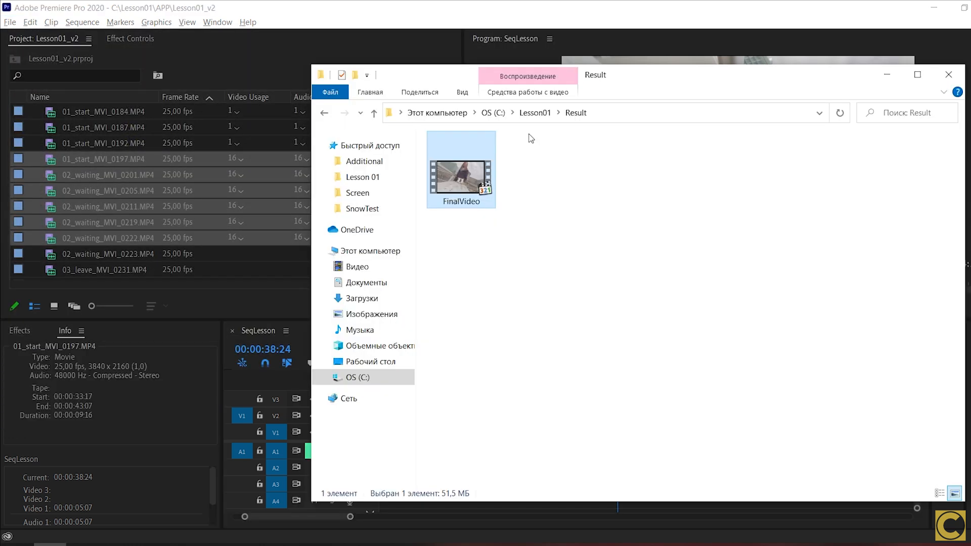
# Switch to File Explorer and check the APP folder of Lesson01 for the Lesson01_v2 project file
pyautogui.click(535, 112)
pyautogui.doubleClick(480, 155)
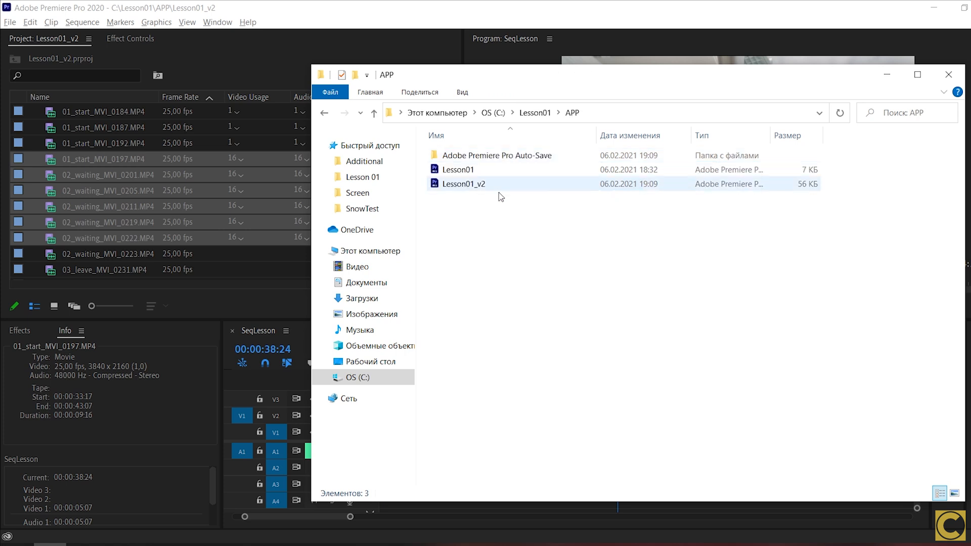
pyautogui.click(463, 184)
pyautogui.click(534, 281)
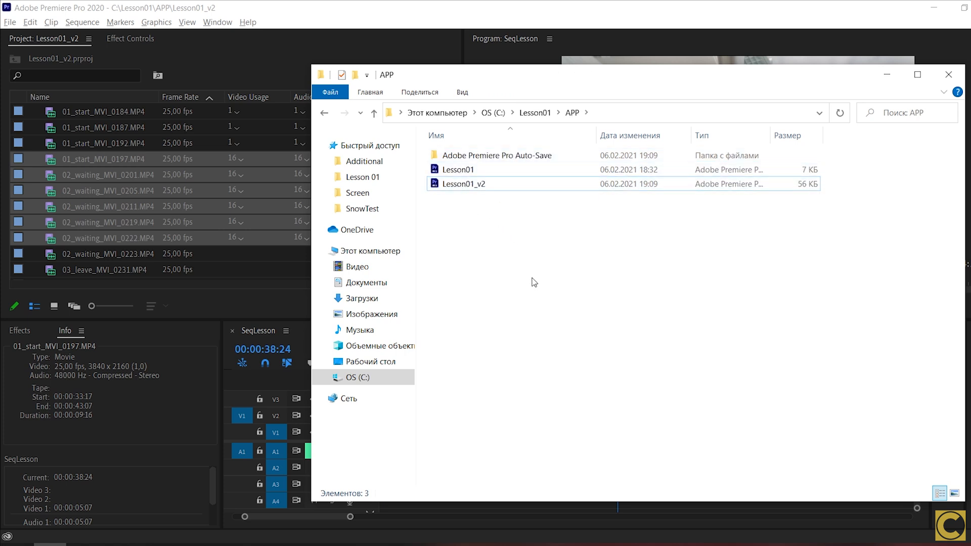